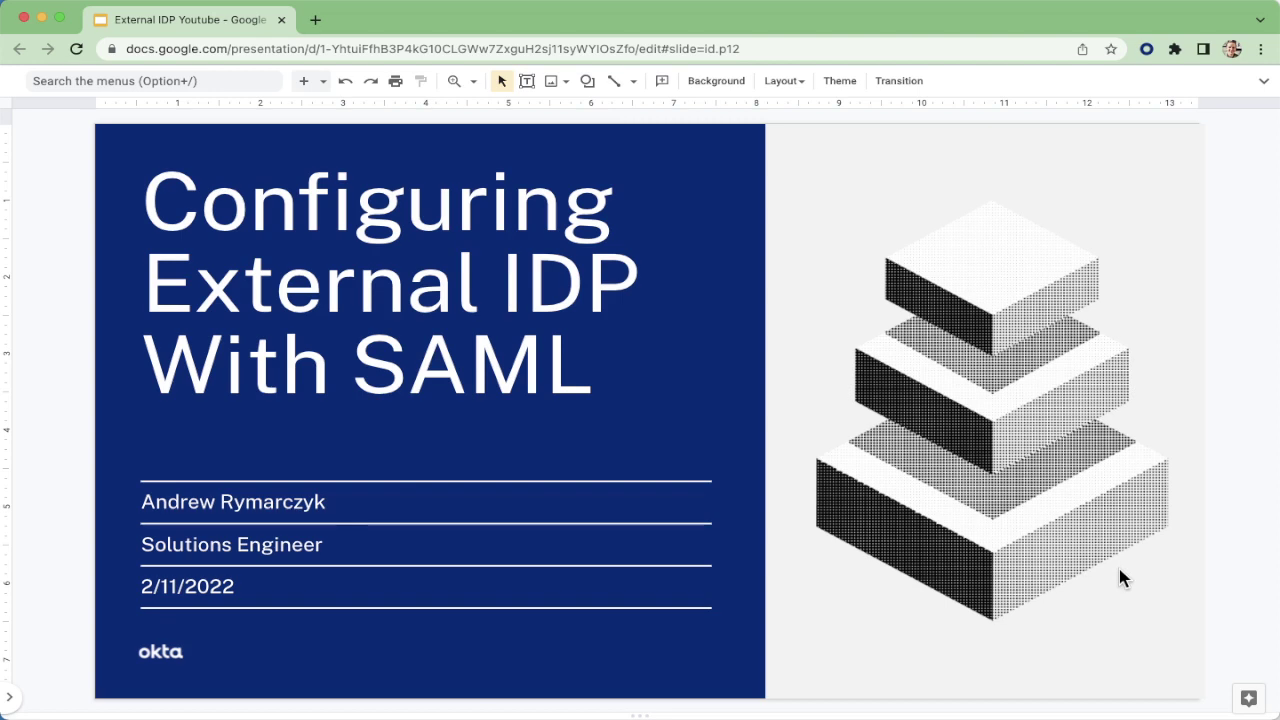
Step: Advance to the Context slide and look over the developer org's Applications page, the customer org's dashboard and groups, and the Okta Auth JS app
{"action": "key", "text": "Down"}
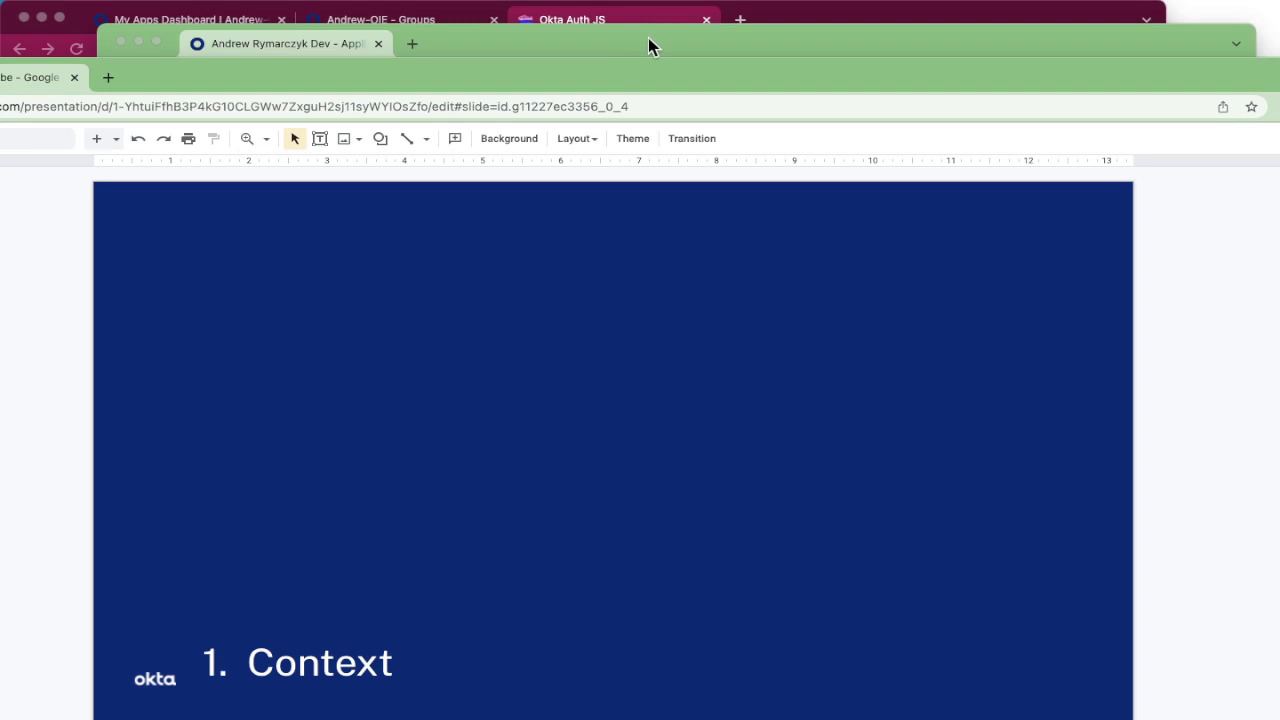
{"action": "left_click", "coordinate": [648, 38]}
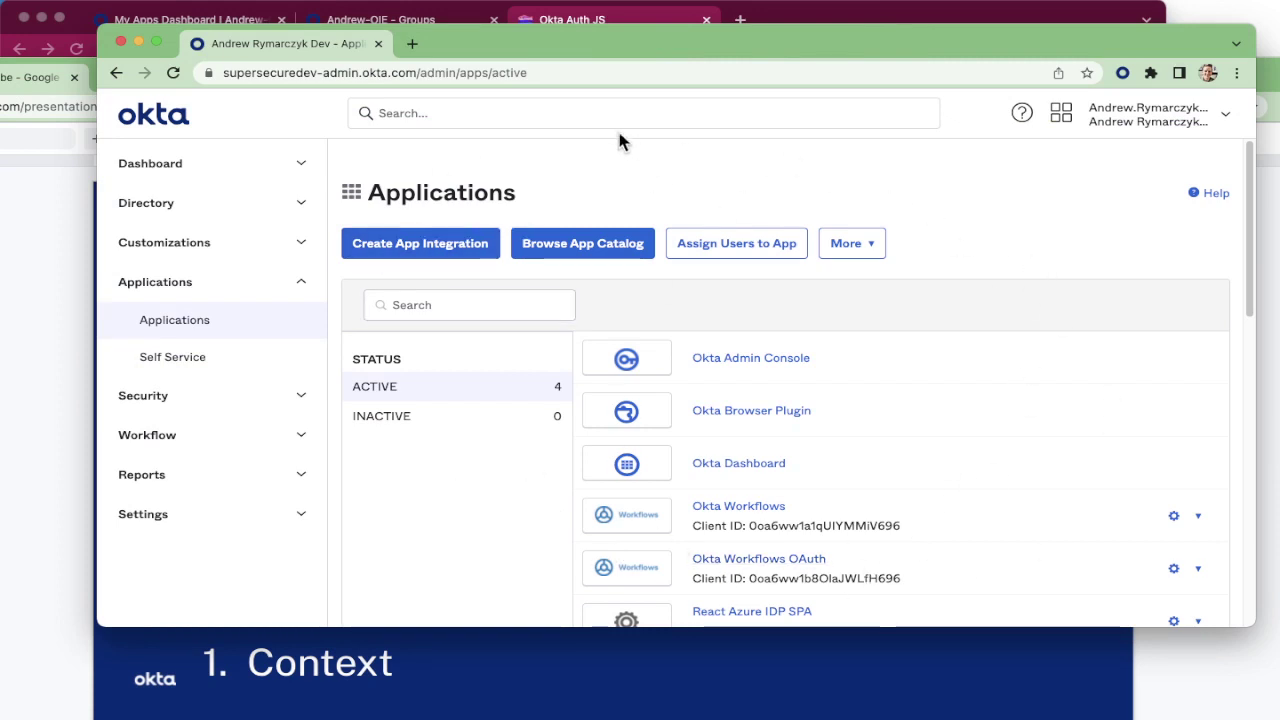
{"action": "left_click", "coordinate": [937, 20]}
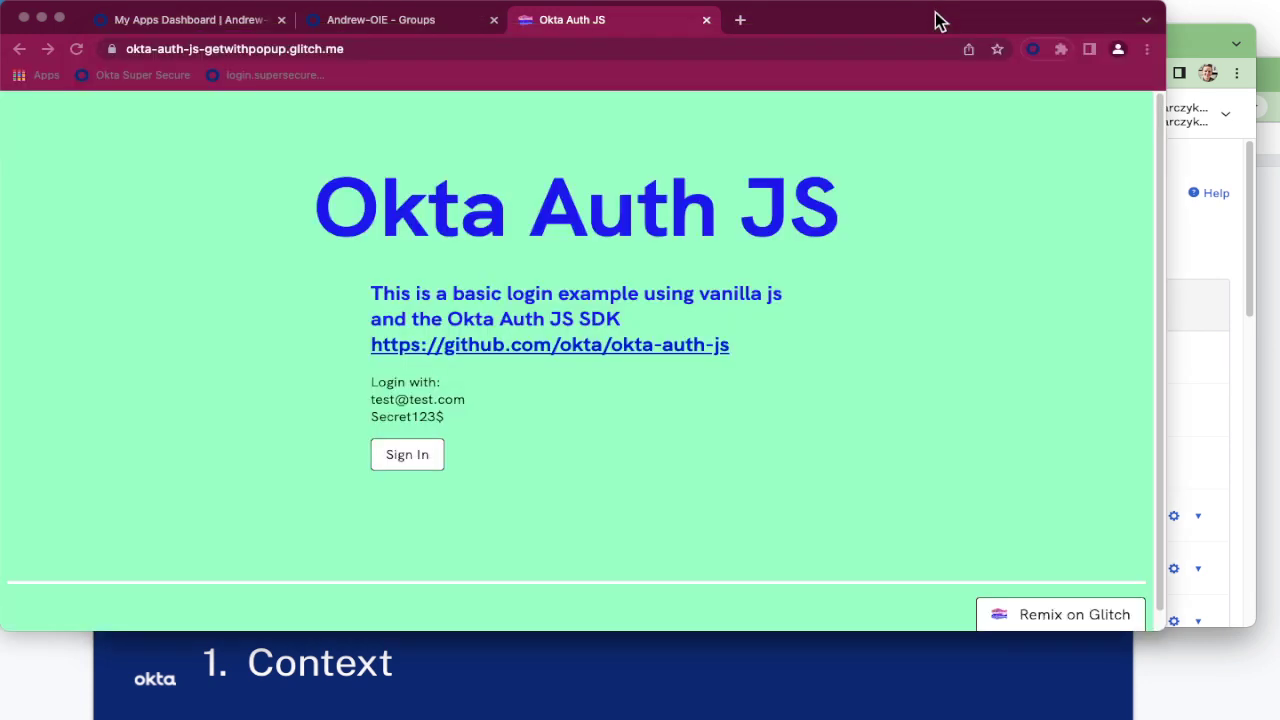
{"action": "left_click", "coordinate": [203, 22]}
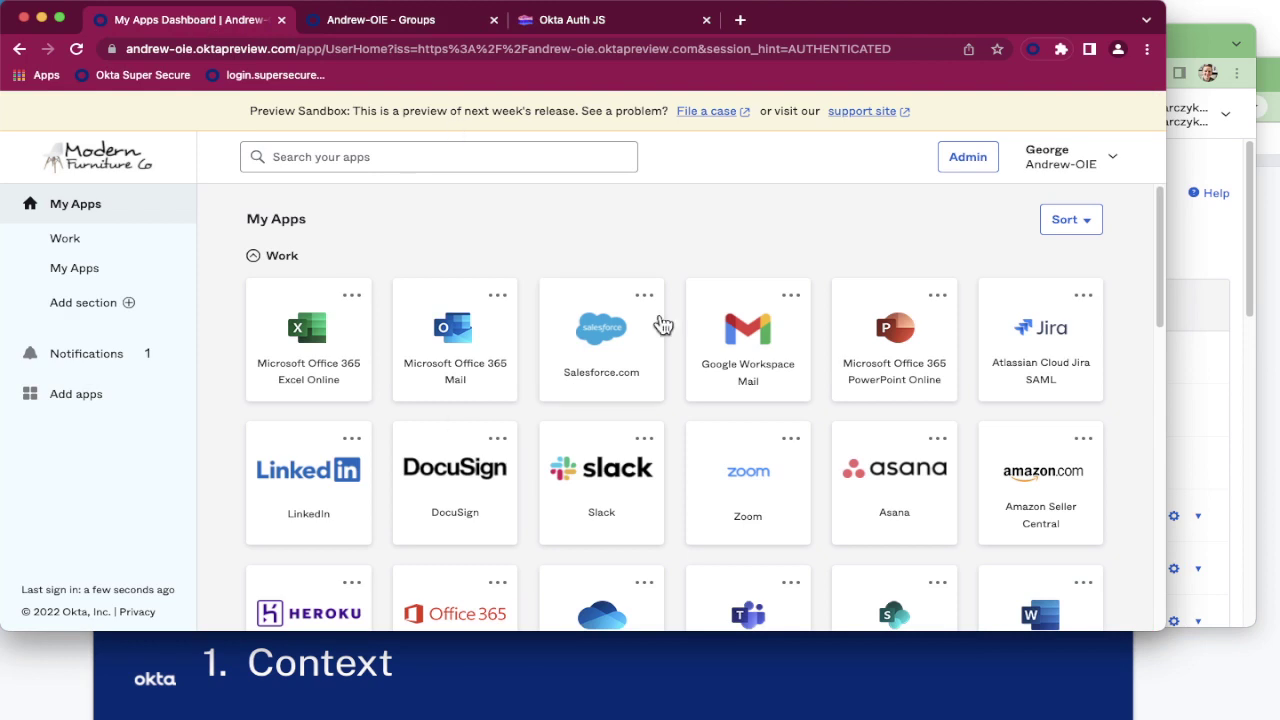
{"action": "left_click", "coordinate": [405, 22]}
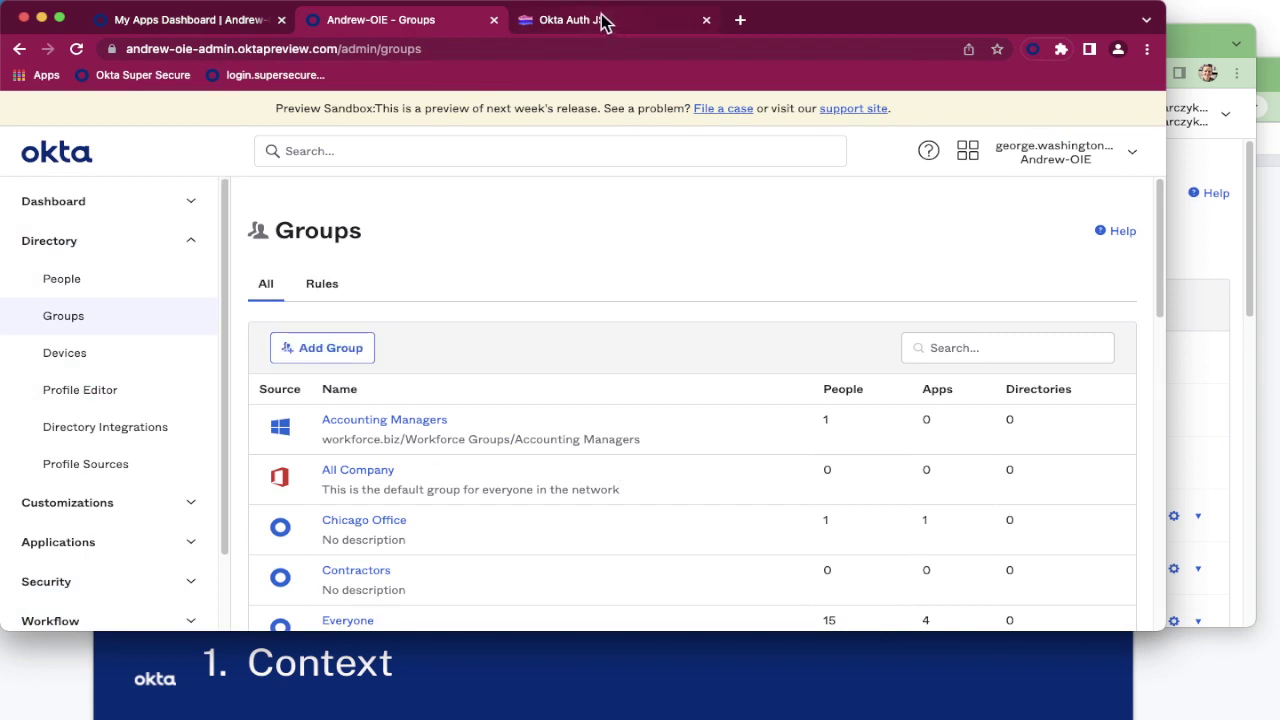
{"action": "left_click", "coordinate": [595, 20]}
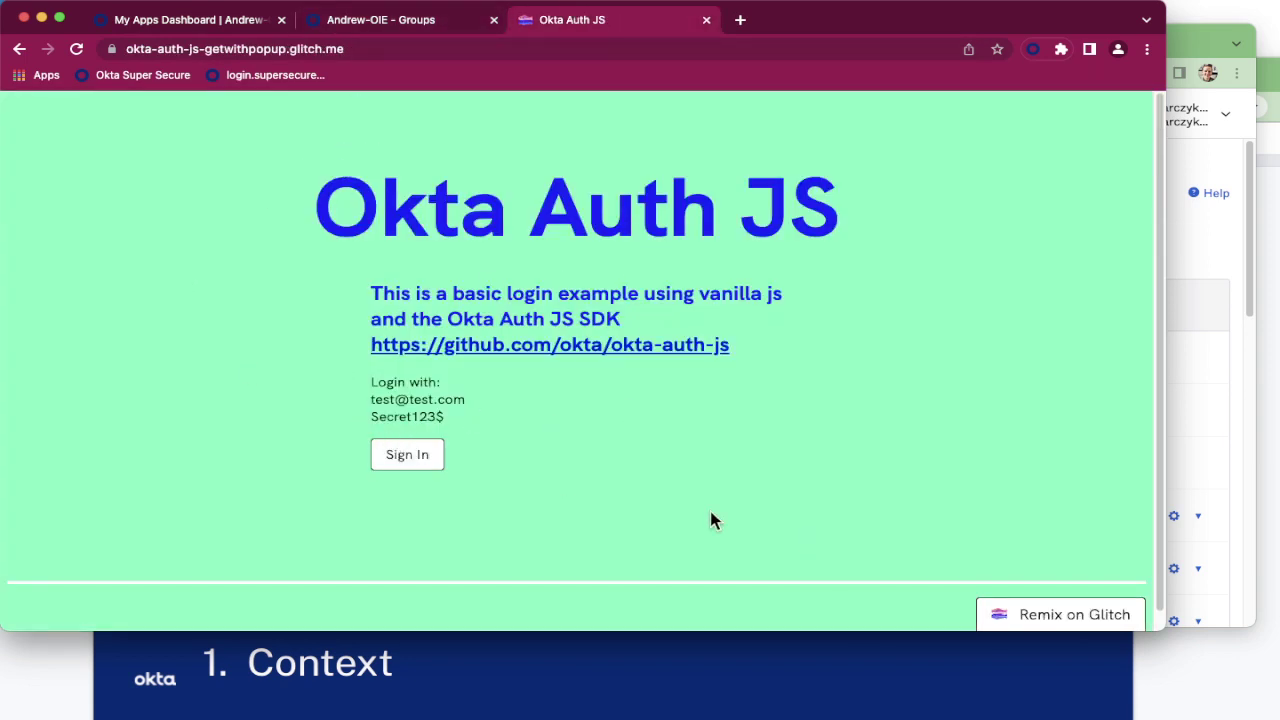
Step: Open the Okta Auth JS app's sign-in window and view it alongside the supersecuredev admin console
{"action": "left_click", "coordinate": [408, 455]}
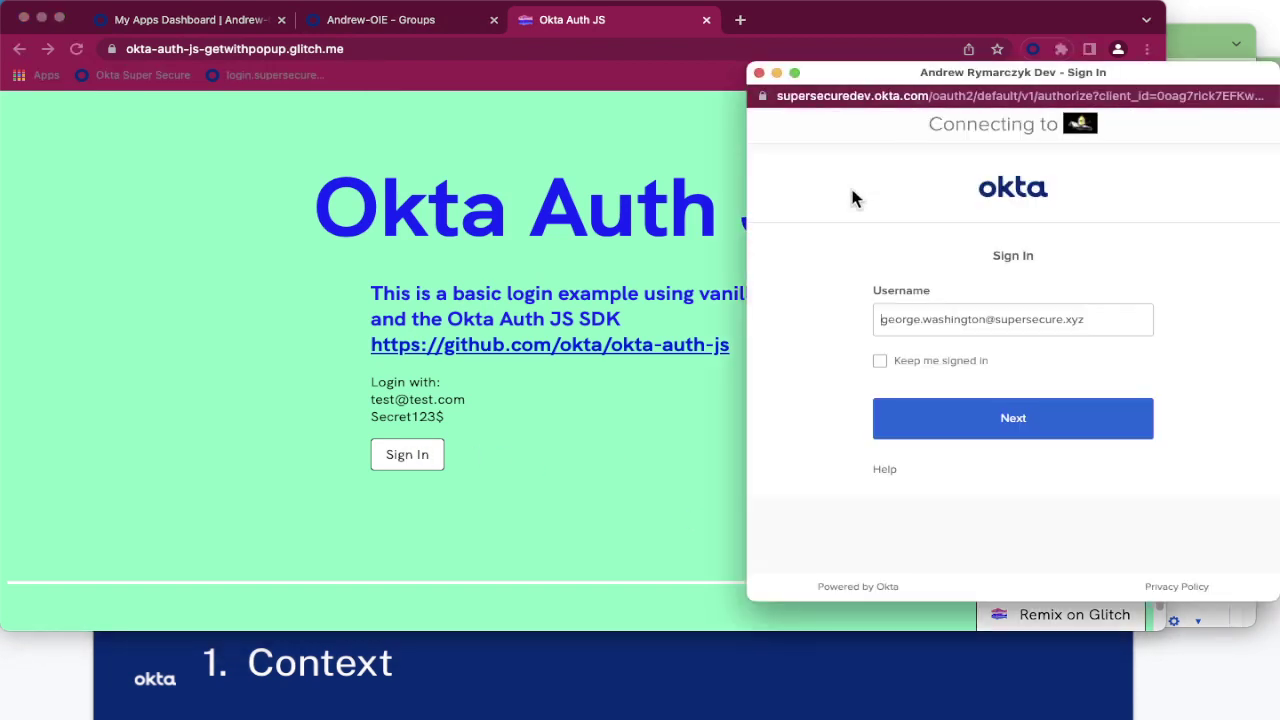
{"action": "left_click_drag", "start_coordinate": [999, 74], "coordinate": [594, 93]}
{"action": "left_click", "coordinate": [1230, 246]}
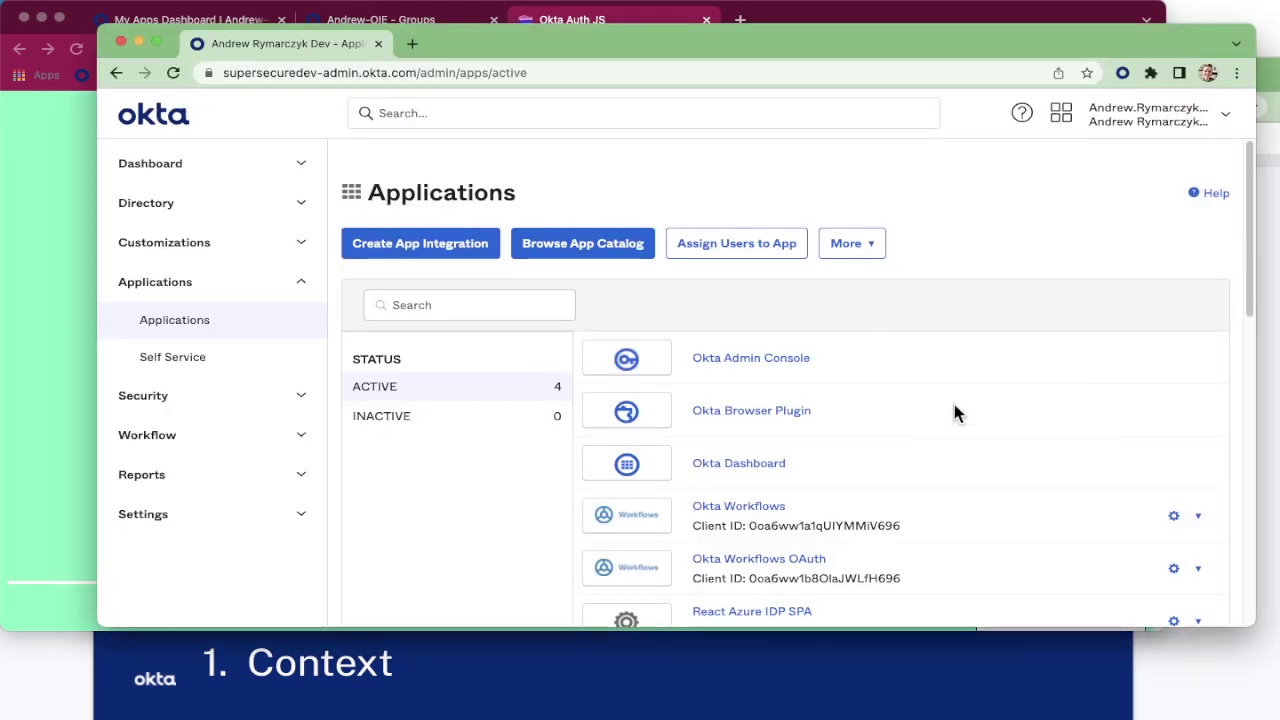
{"action": "left_click", "coordinate": [958, 19]}
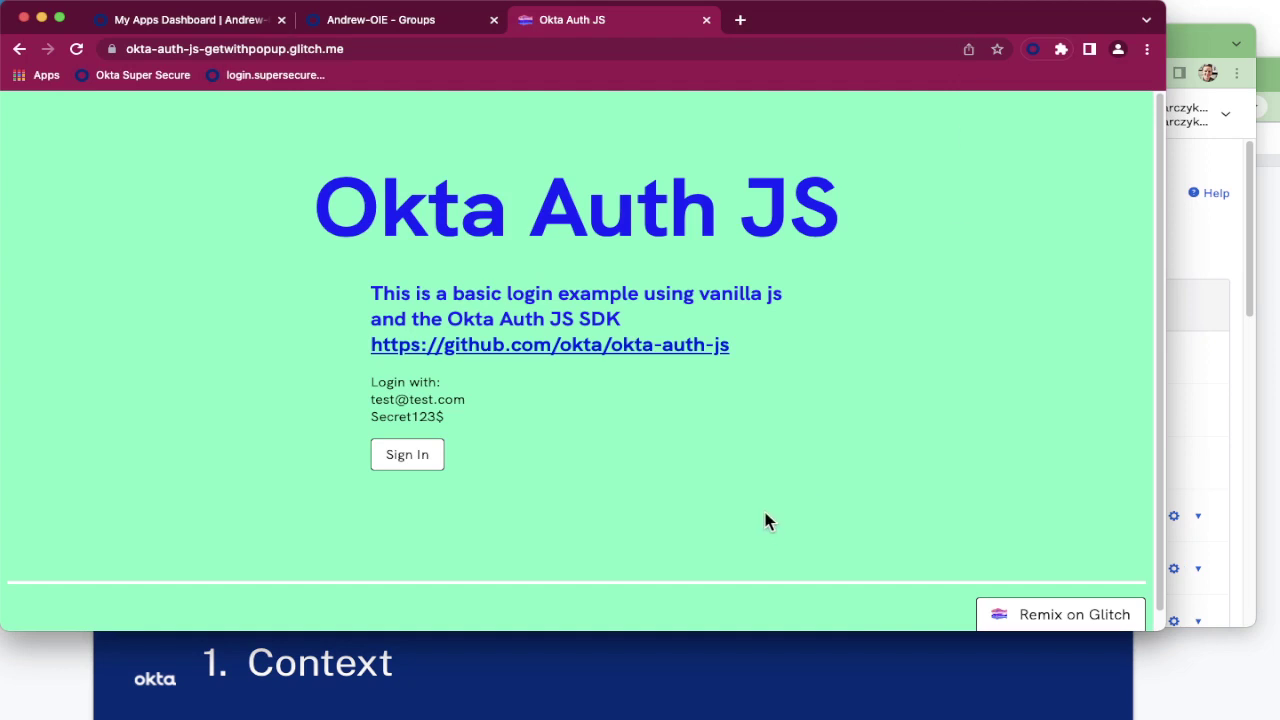
{"action": "key", "text": "super+grave"}
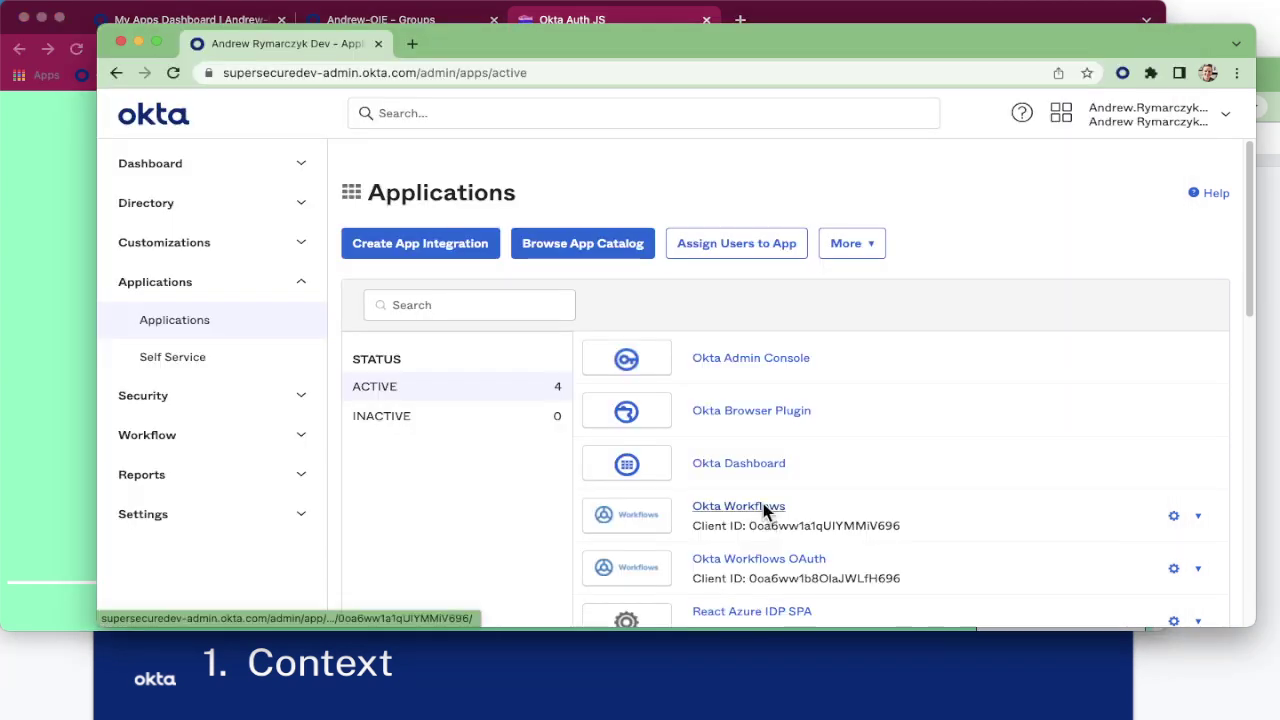
{"action": "key", "text": "super+grave"}
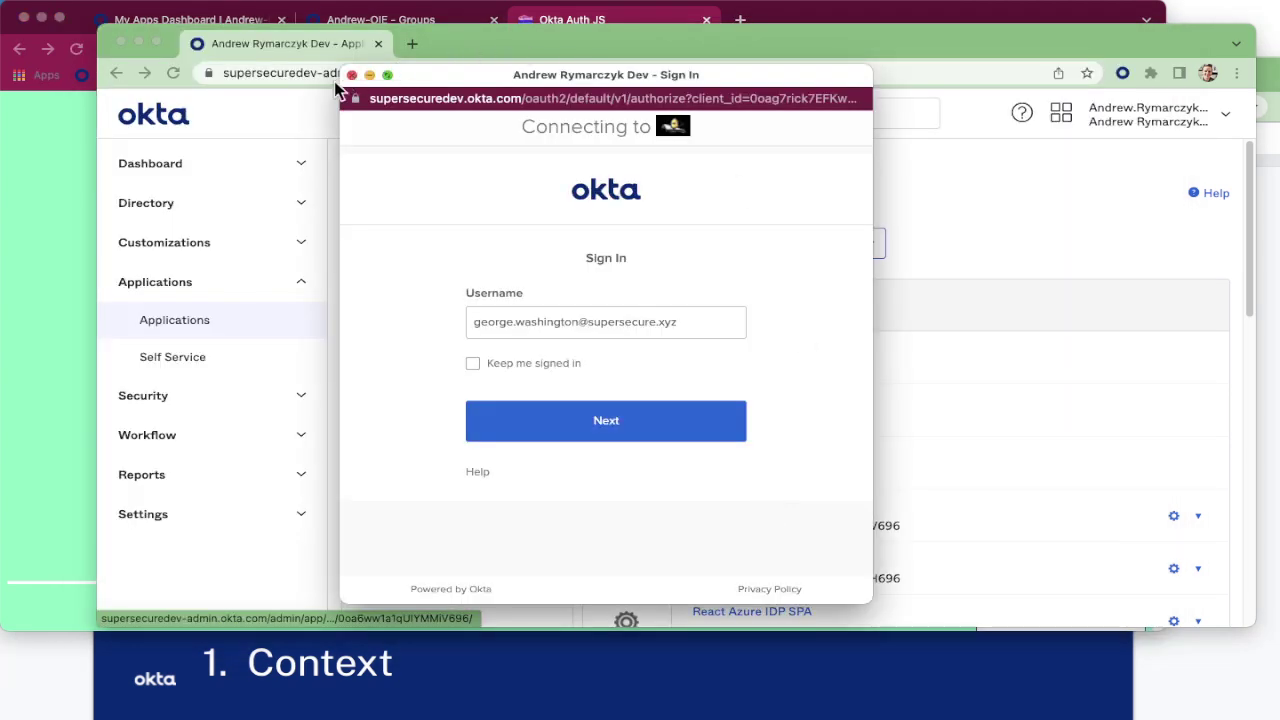
{"action": "left_click", "coordinate": [360, 269]}
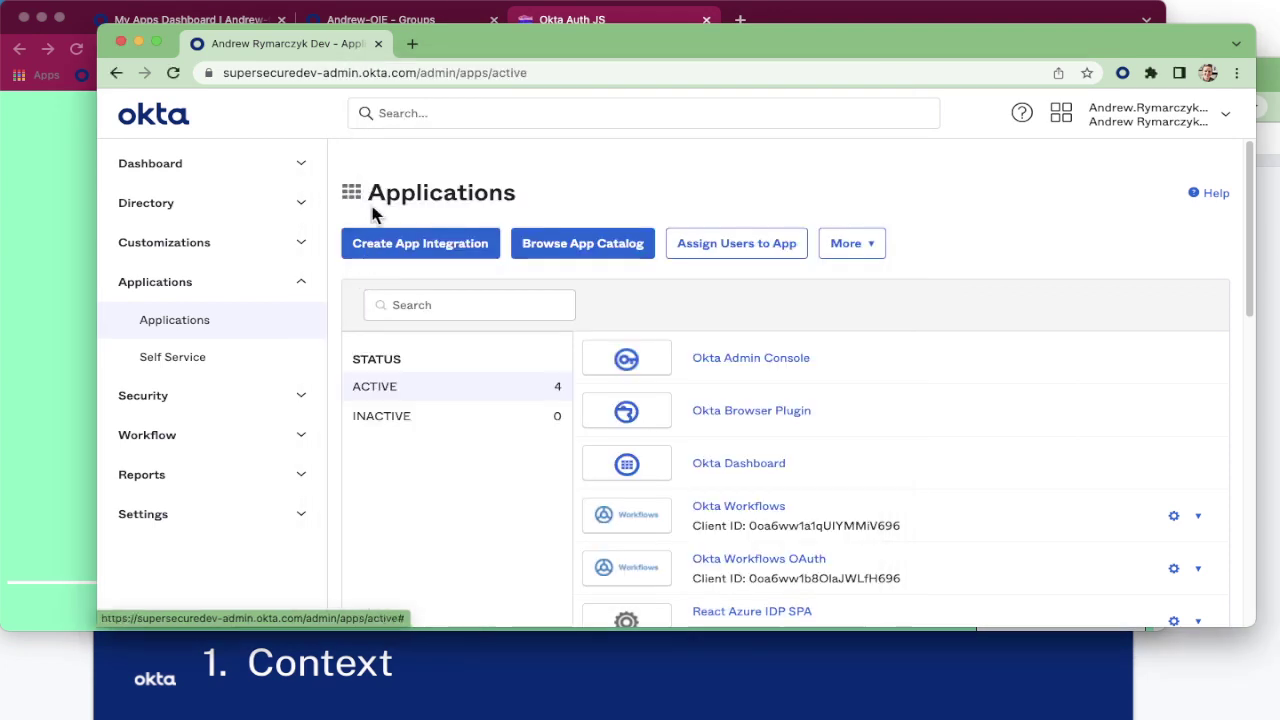
Step: Review the users in the supersecuredev org's People directory and return to the Okta Auth JS app
{"action": "left_click", "coordinate": [65, 233]}
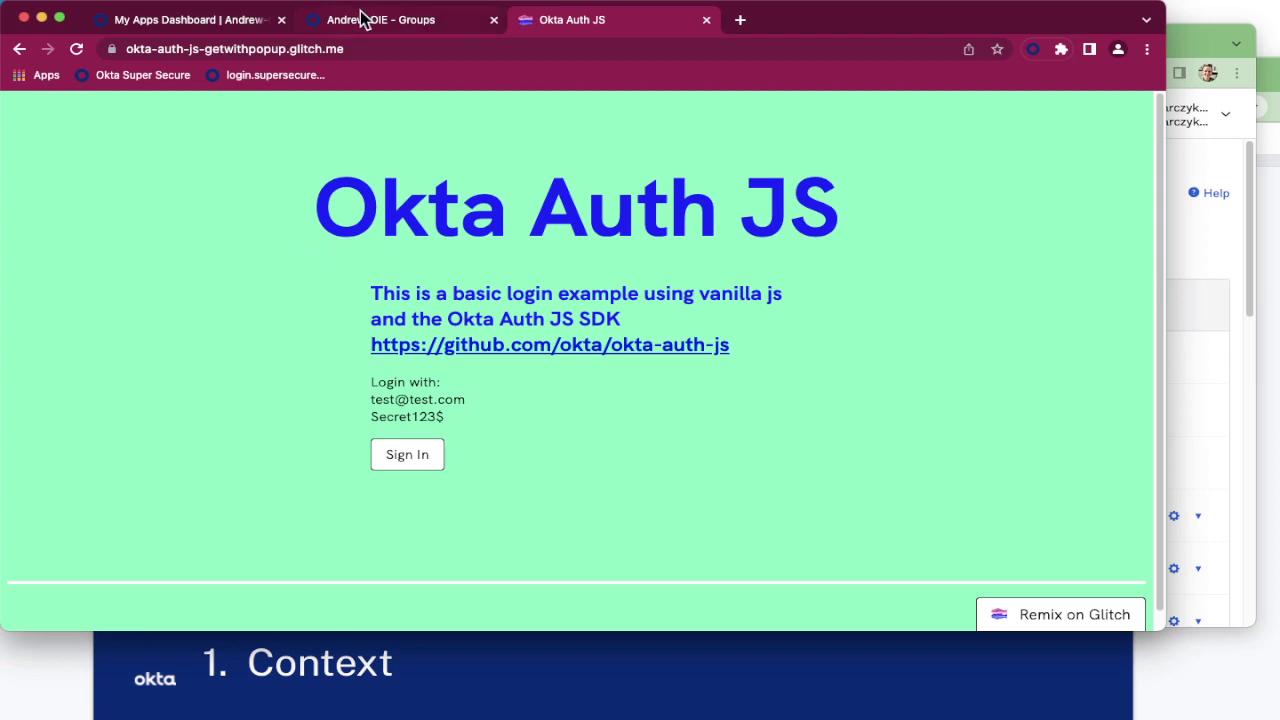
{"action": "left_click", "coordinate": [1200, 262]}
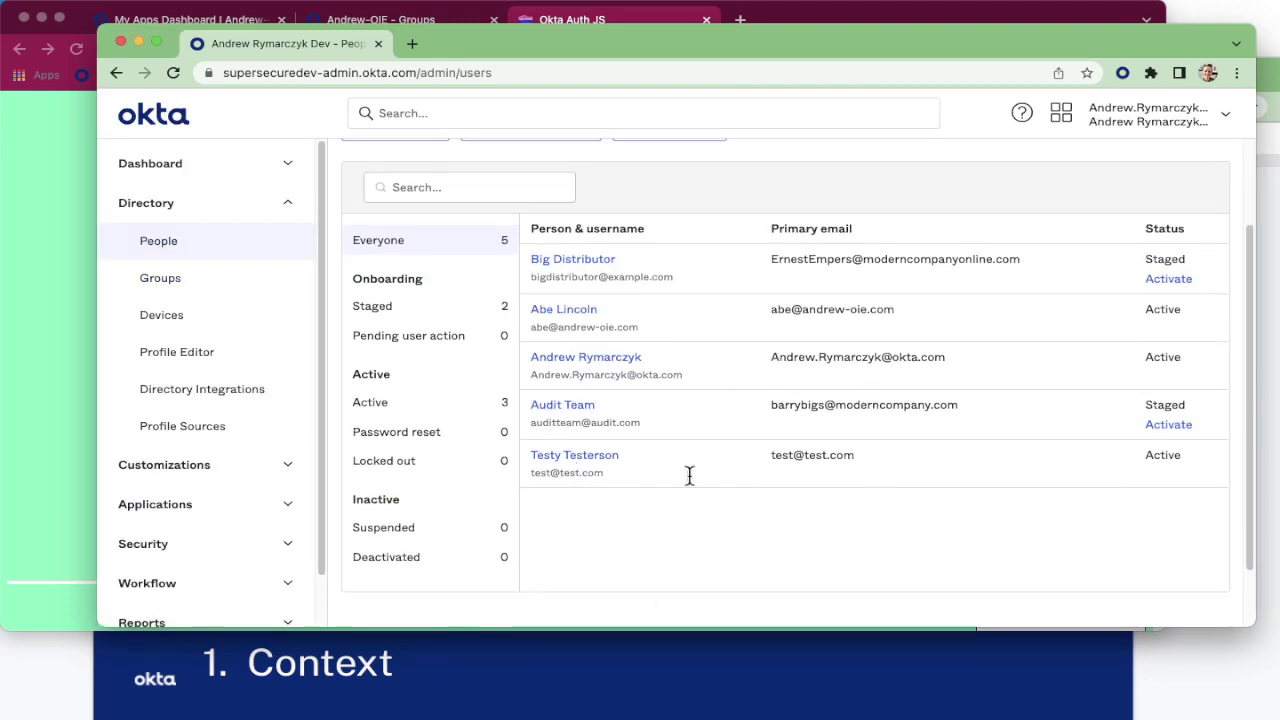
{"action": "left_click", "coordinate": [61, 187]}
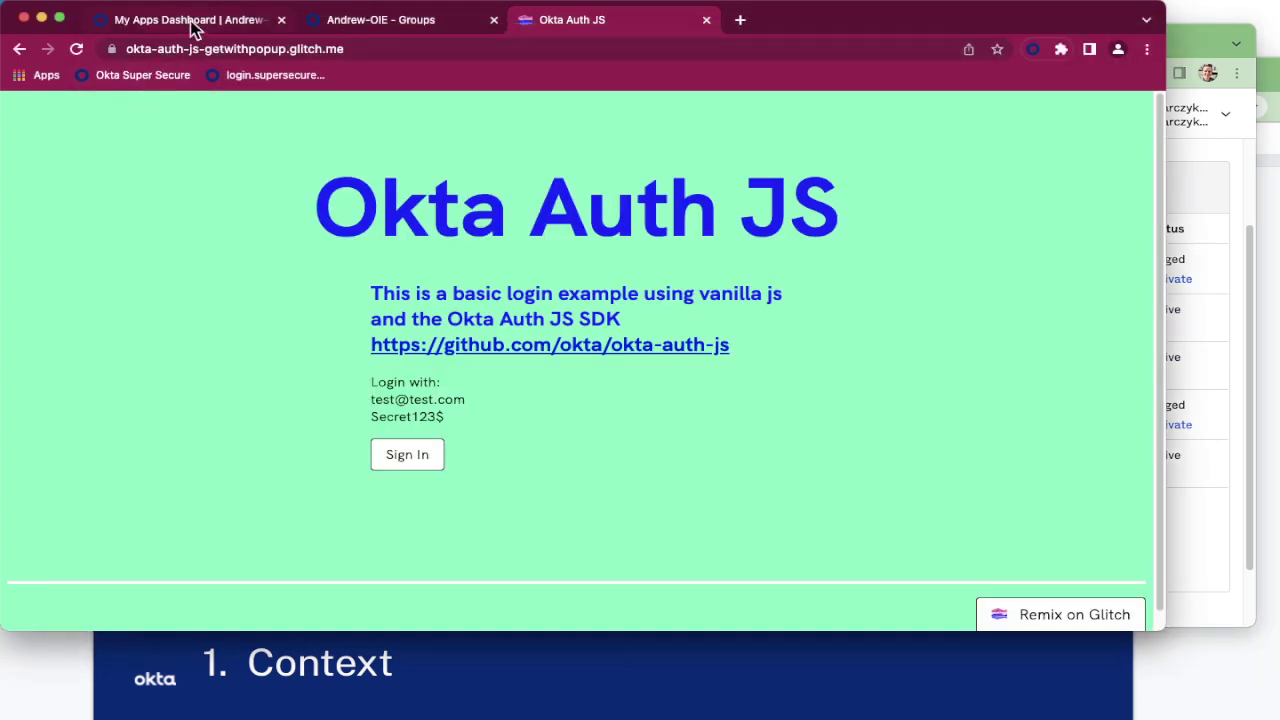
Step: Show the signed-in user's account details on the customer org's My Apps dashboard and highlight the e-mail address
{"action": "key", "text": "super+1"}
{"action": "left_click", "coordinate": [1047, 160]}
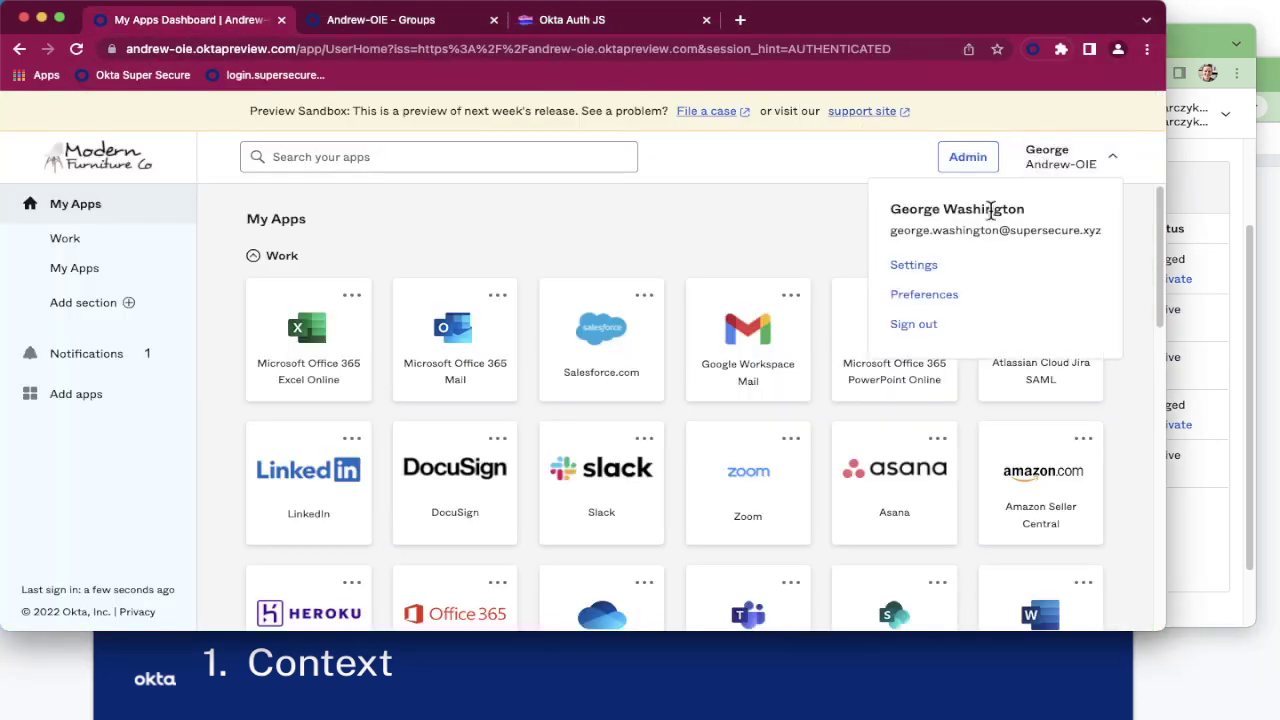
{"action": "left_click_drag", "start_coordinate": [893, 231], "coordinate": [1114, 238]}
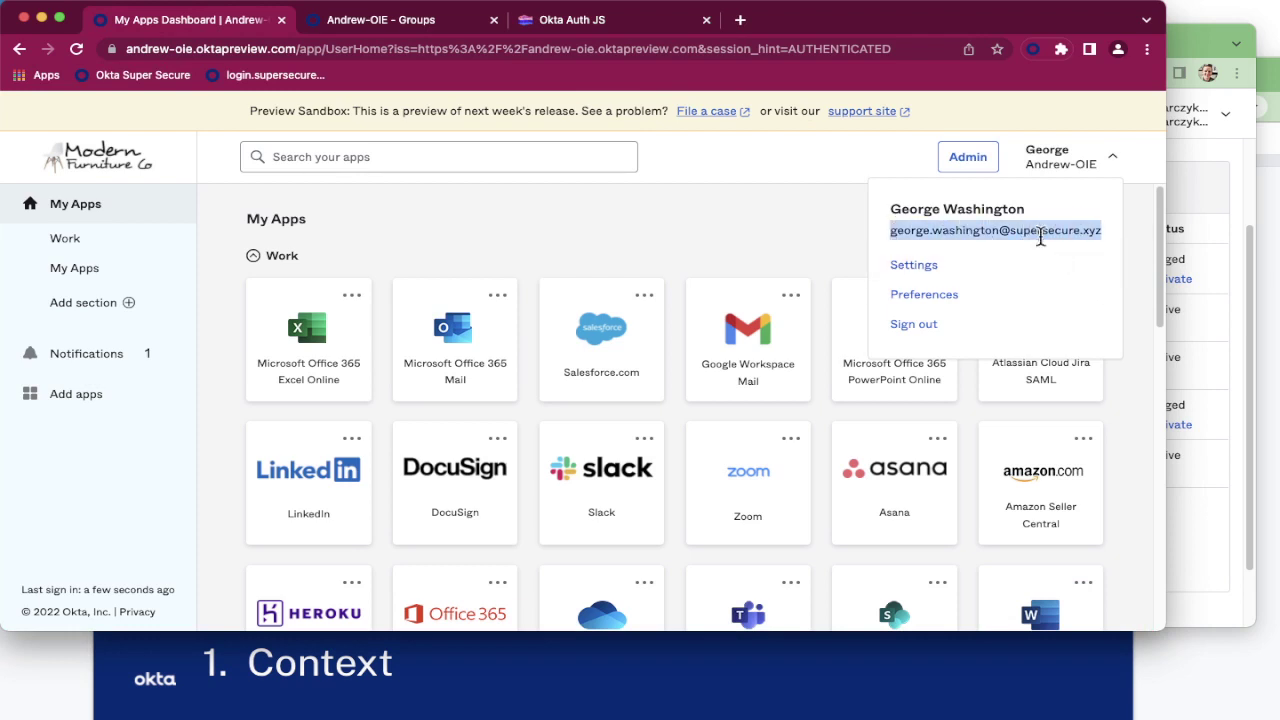
{"action": "left_click_drag", "start_coordinate": [1010, 230], "coordinate": [996, 230]}
{"action": "triple_click", "coordinate": [994, 230]}
{"action": "left_click", "coordinate": [992, 228]}
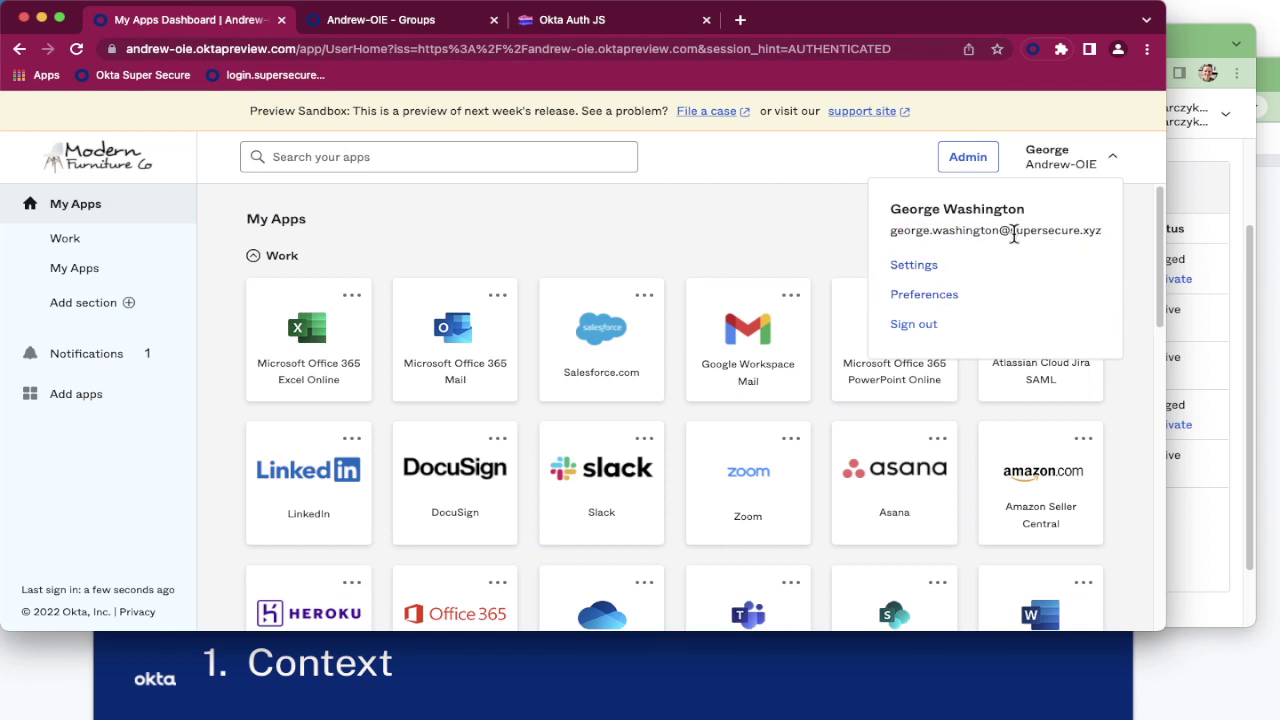
{"action": "triple_click", "coordinate": [1072, 228]}
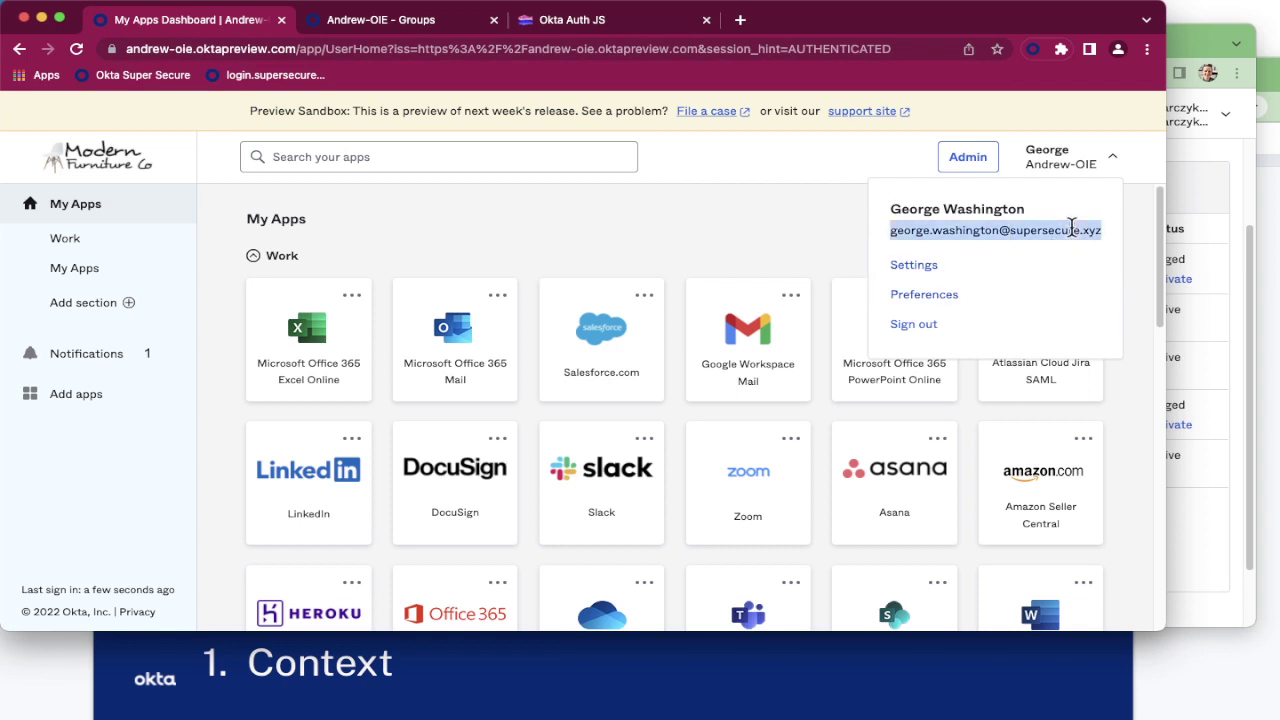
Step: Bring up the developer org's admin console and highlight supersecuredev in its web address
{"action": "left_click", "coordinate": [1226, 152]}
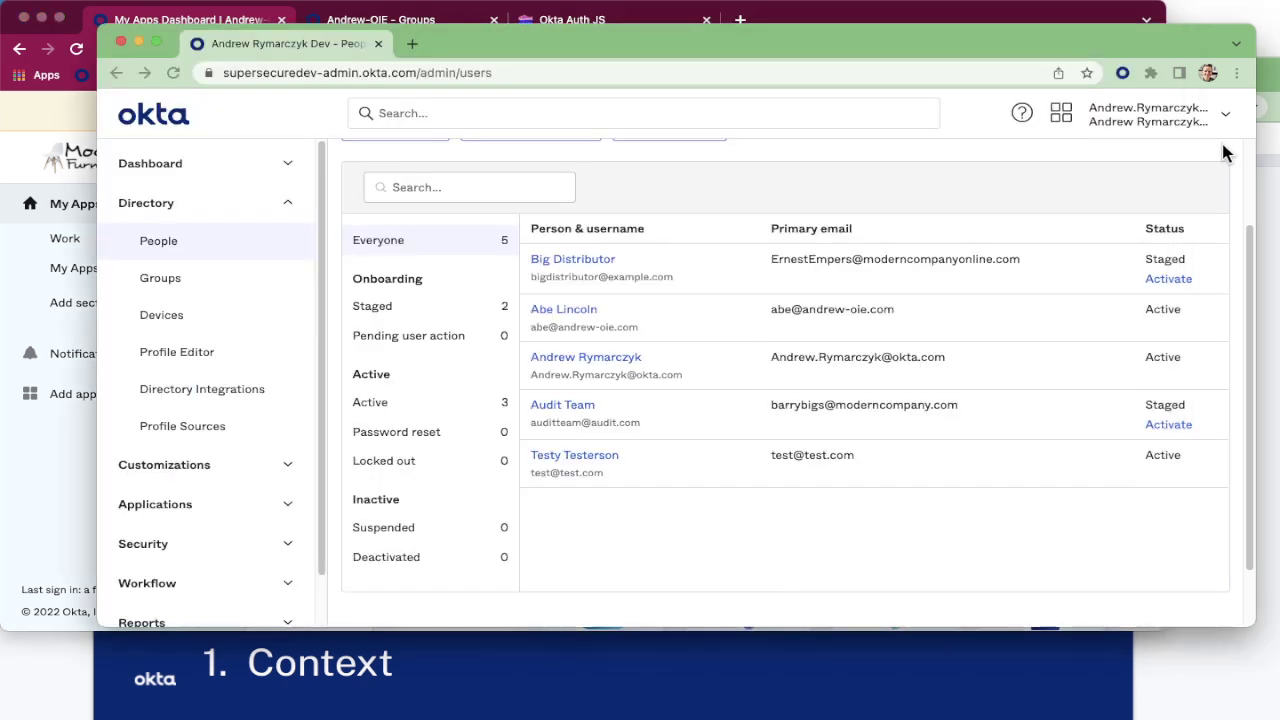
{"action": "left_click", "coordinate": [386, 72]}
{"action": "left_click", "coordinate": [420, 84]}
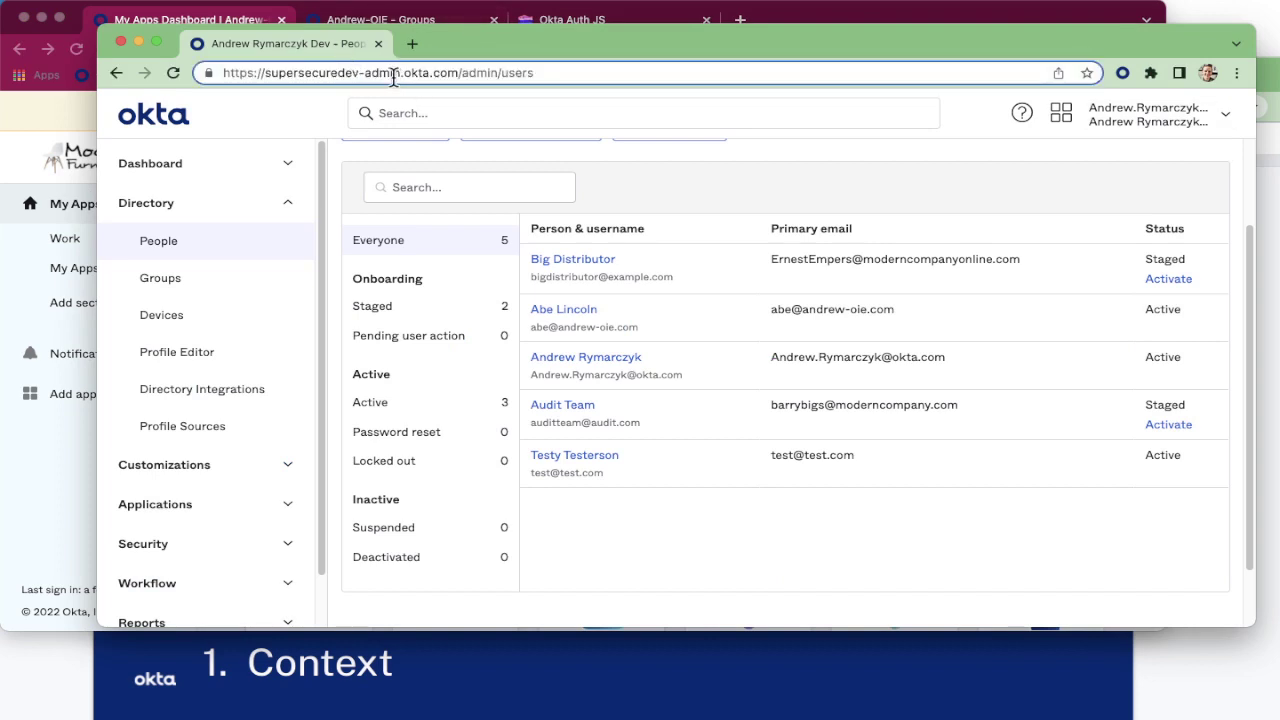
{"action": "double_click", "coordinate": [280, 73]}
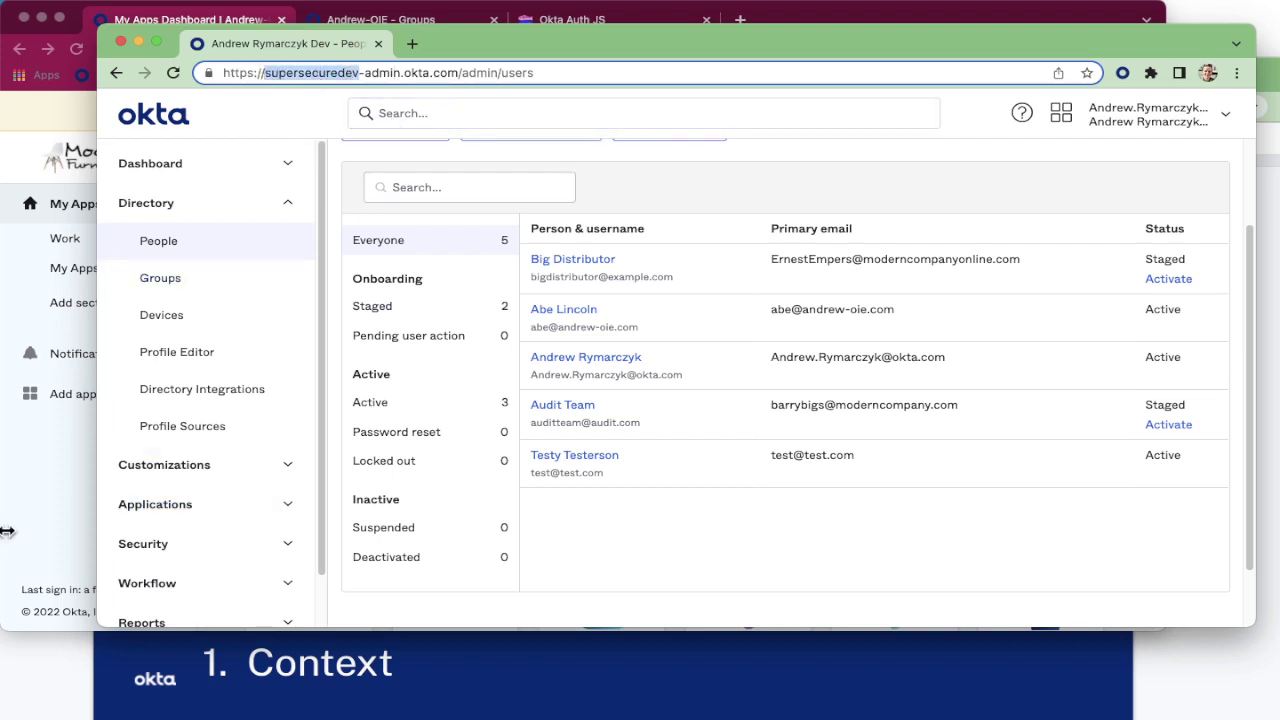
Step: Return to the customer org's dashboard and highlight only the domain part of the signed-in user's e-mail address
{"action": "left_click", "coordinate": [52, 512]}
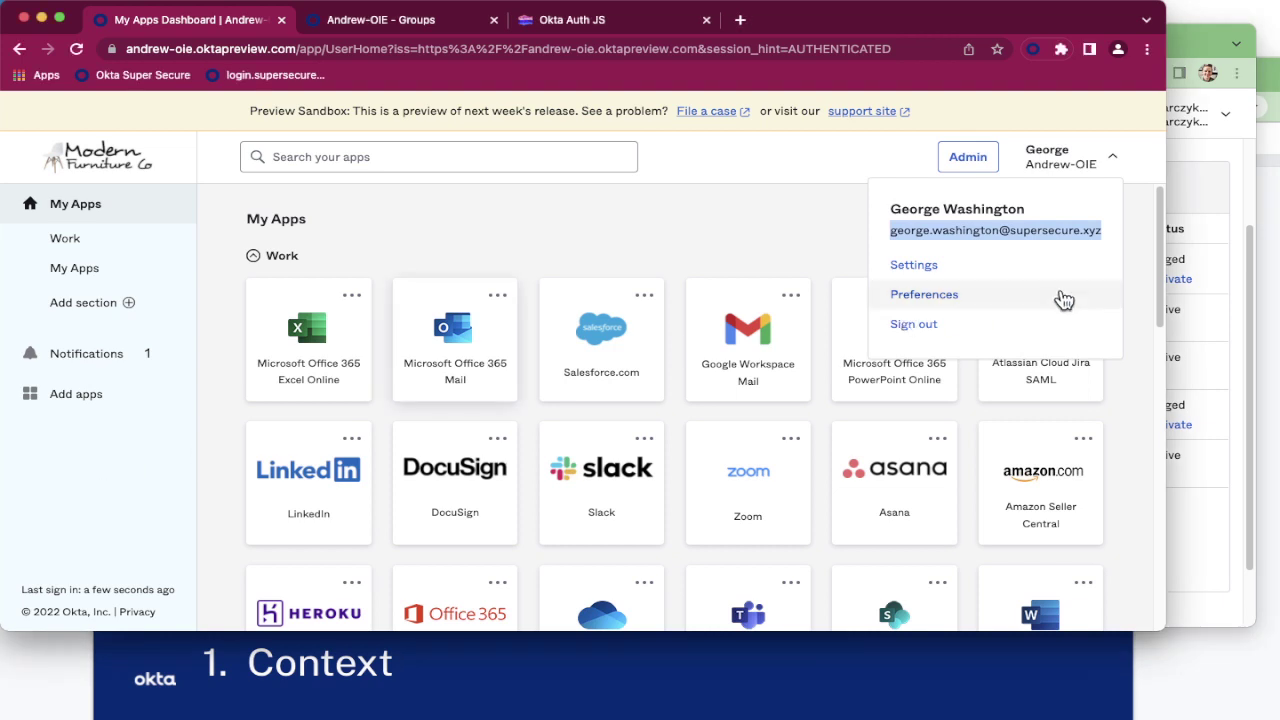
{"action": "left_click", "coordinate": [1020, 230]}
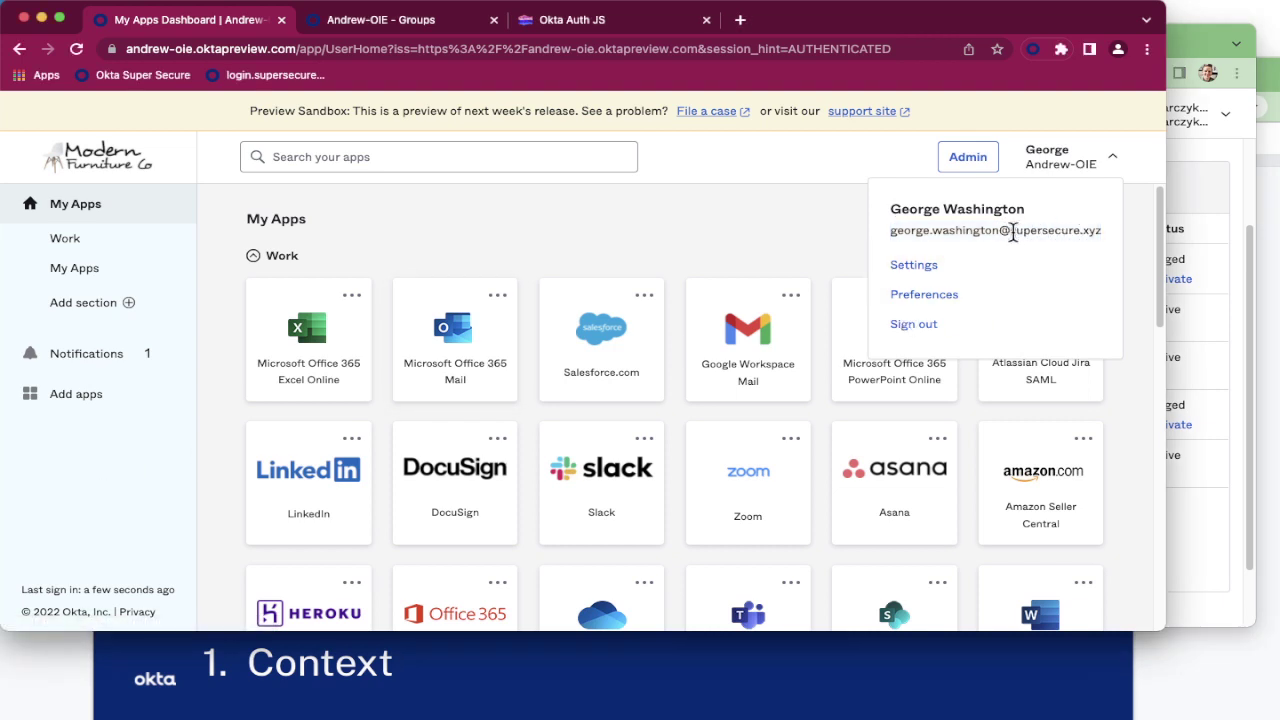
{"action": "left_click_drag", "start_coordinate": [1012, 231], "coordinate": [1083, 228]}
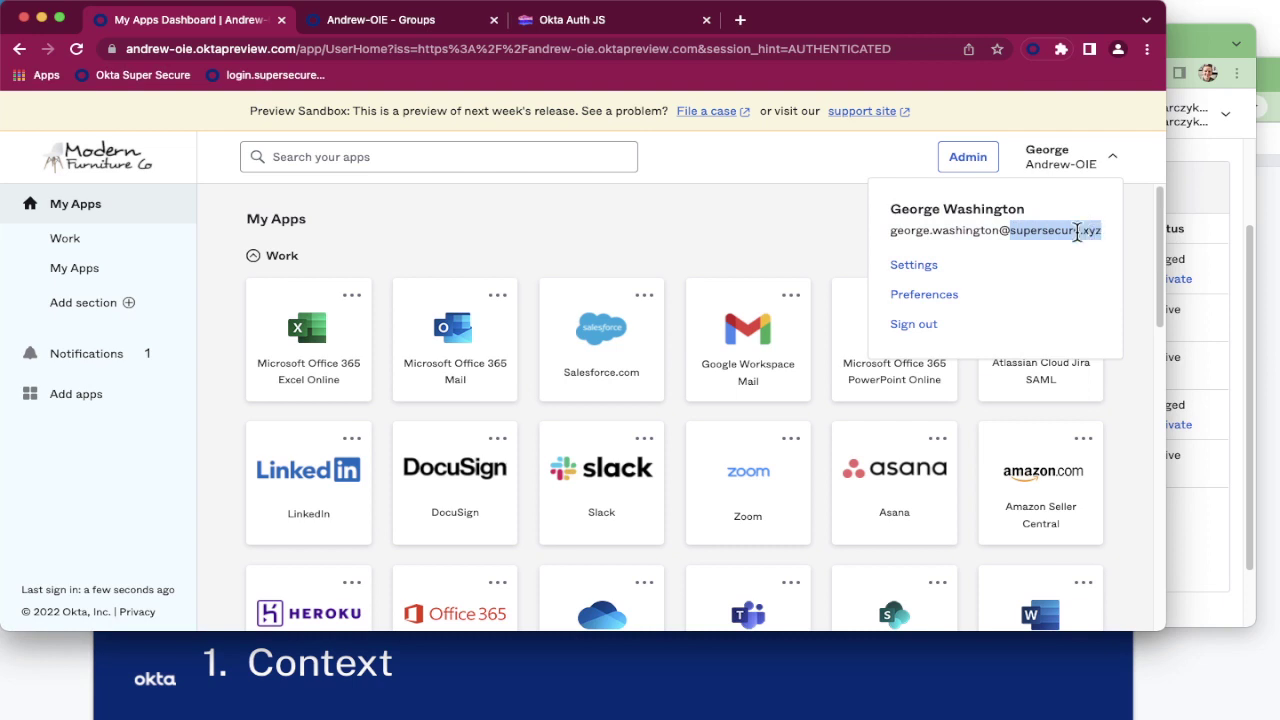
Step: Advance to the Add SAML App slide and open the Applications page in the customer org's admin console
{"action": "left_click", "coordinate": [432, 172]}
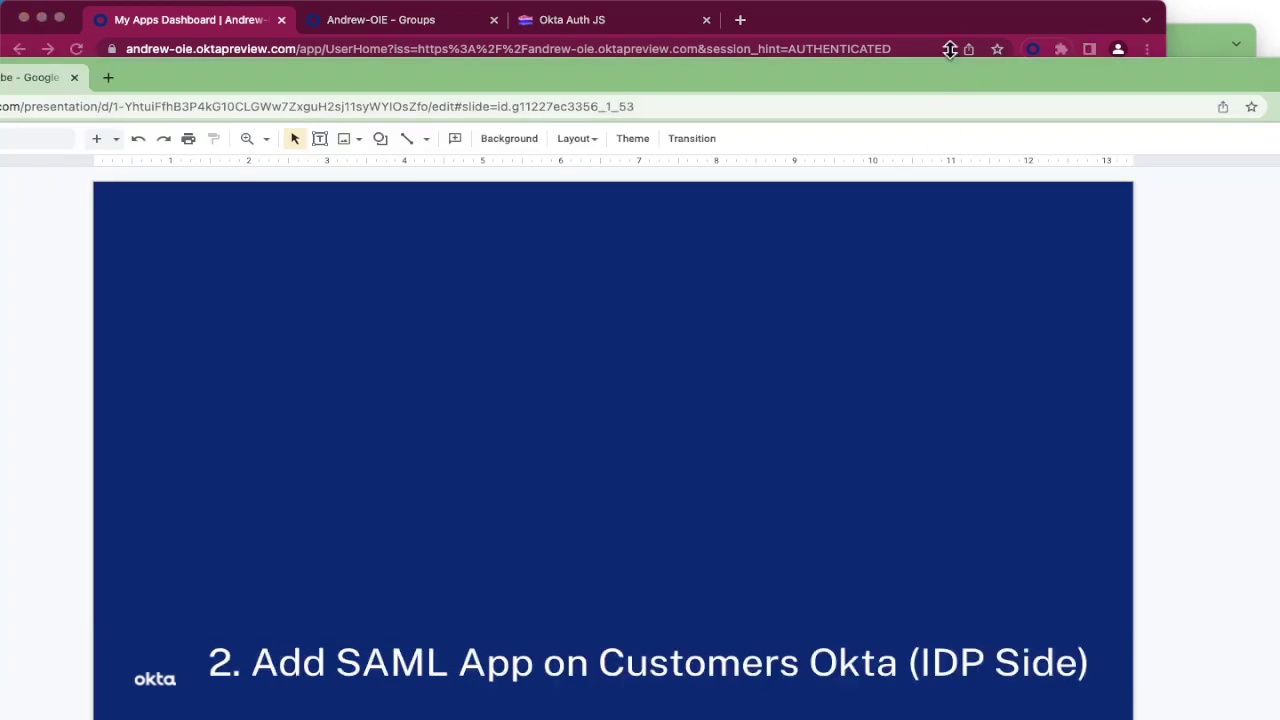
{"action": "left_click", "coordinate": [950, 35]}
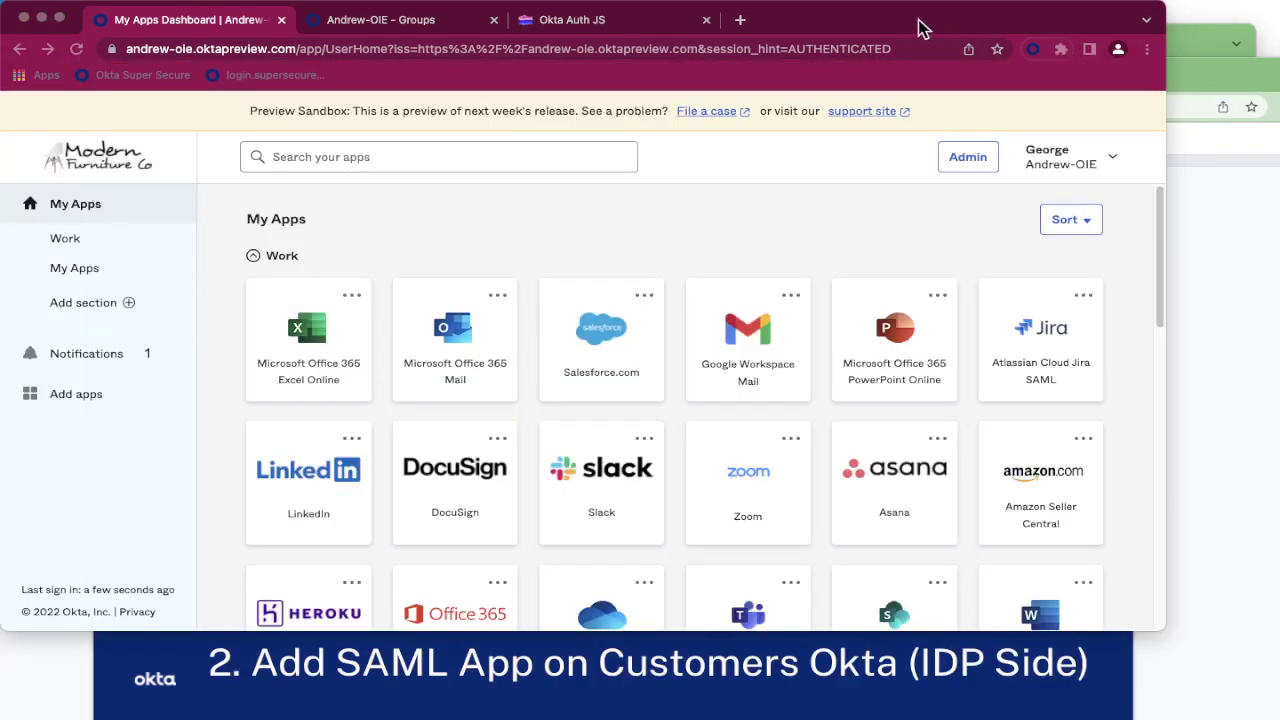
{"action": "left_click", "coordinate": [405, 22]}
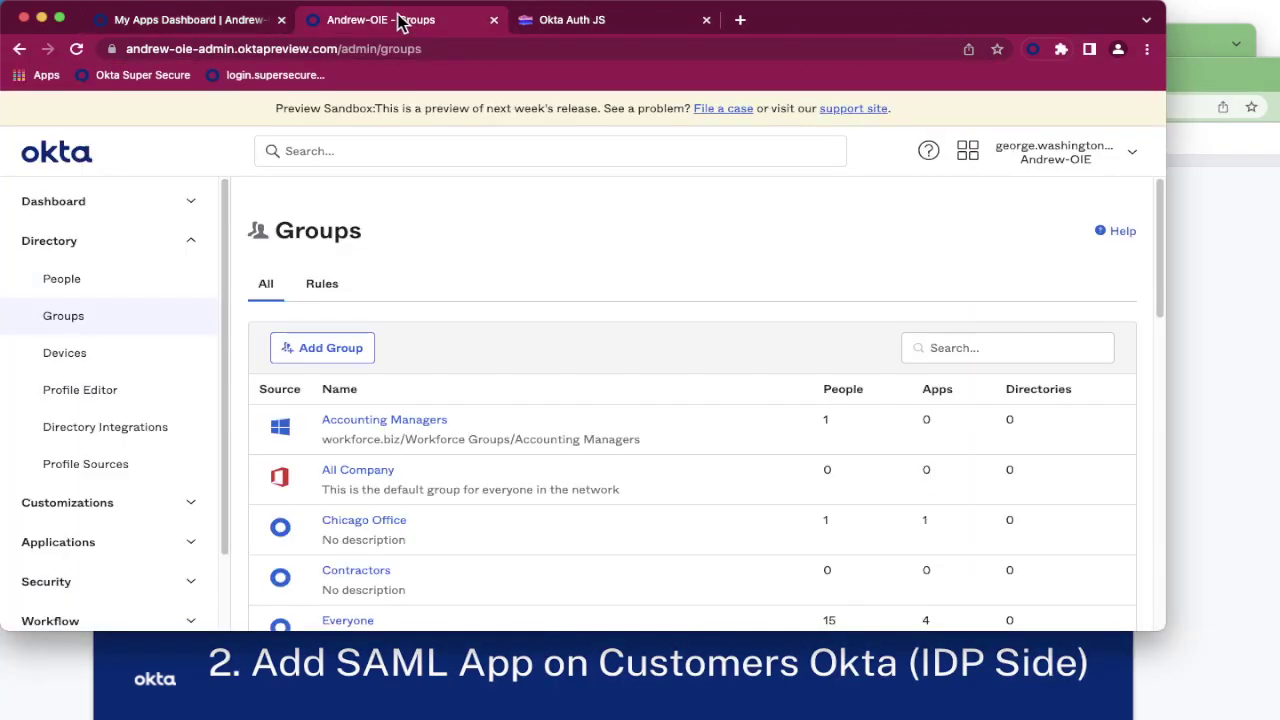
{"action": "left_click", "coordinate": [50, 542]}
{"action": "left_click", "coordinate": [86, 577]}
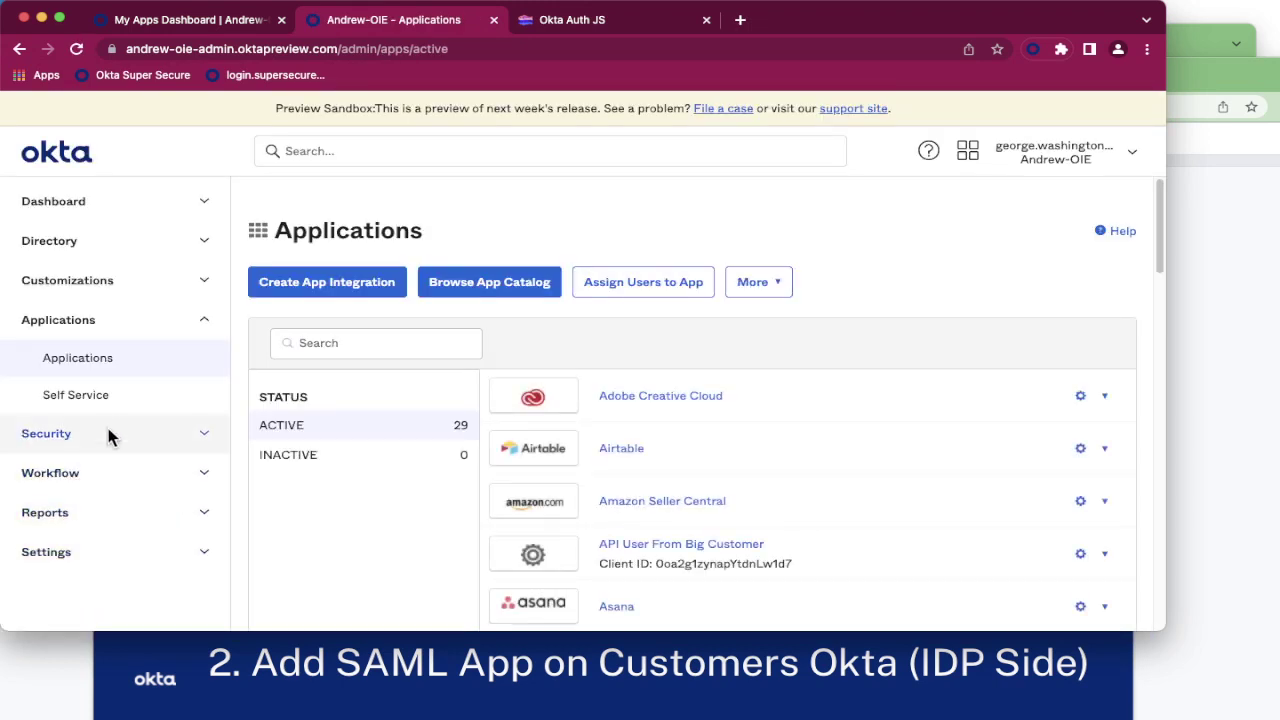
Step: Start a new app integration with SAML 2.0 as the sign-in method
{"action": "left_click", "coordinate": [320, 281]}
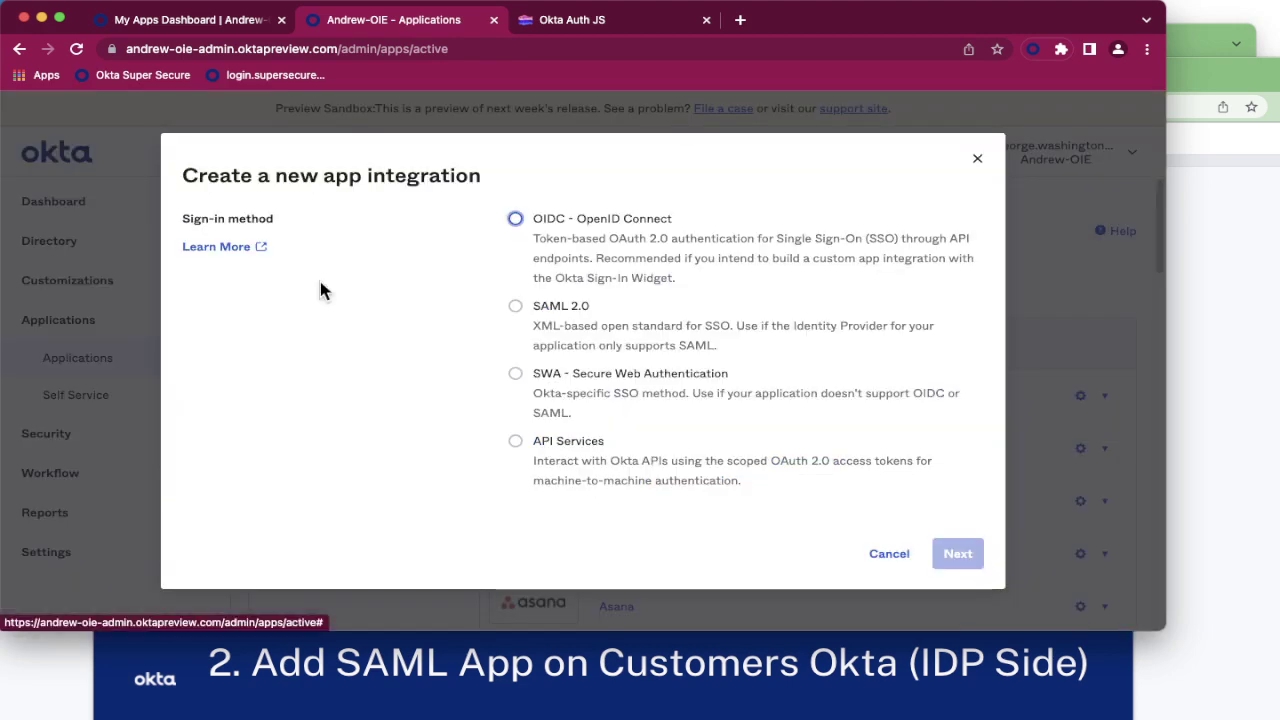
{"action": "left_click", "coordinate": [515, 305]}
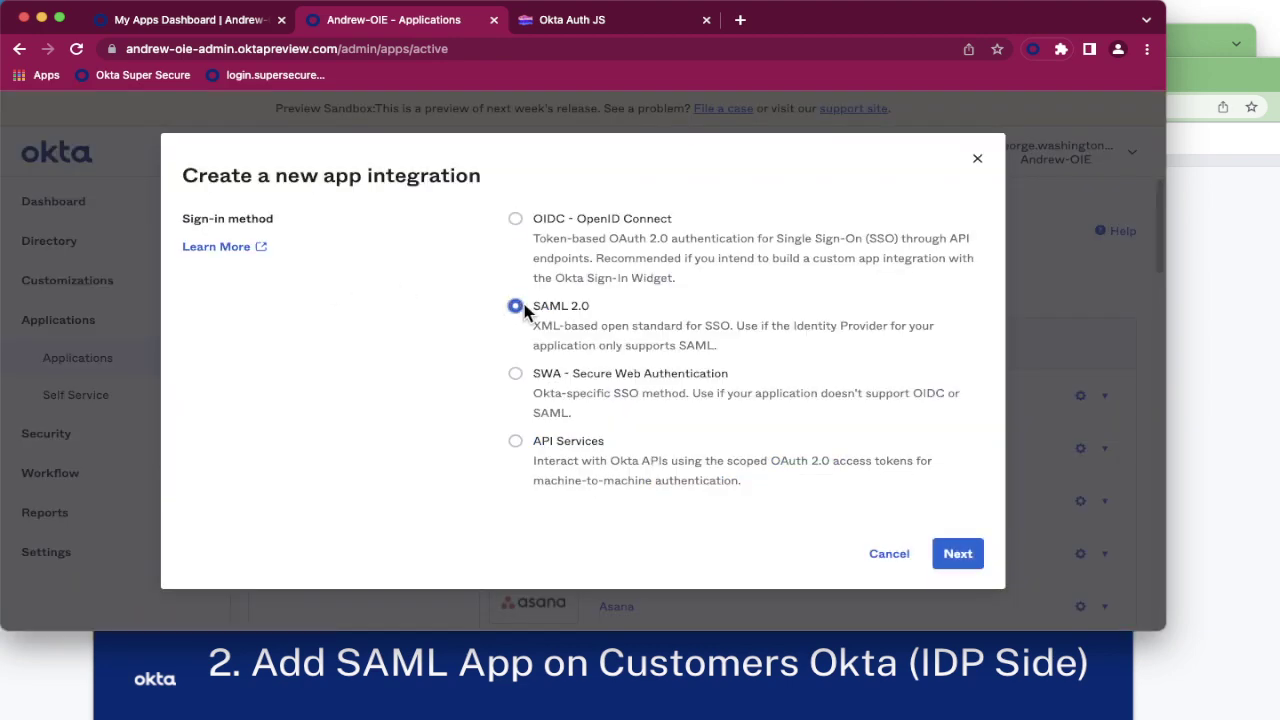
{"action": "left_click", "coordinate": [952, 558]}
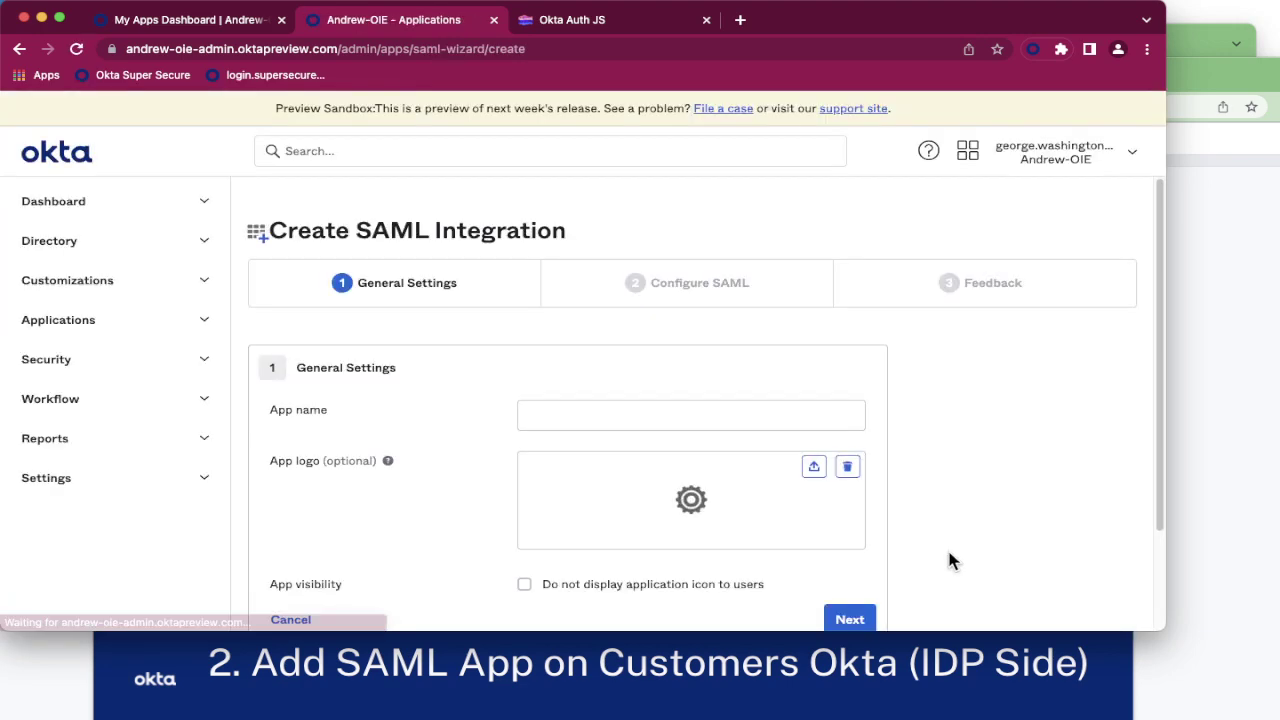
Step: Name the app Super Secure App (SAML), use james webb.jpg as its logo, and continue to the SAML configuration
{"action": "left_click", "coordinate": [614, 414]}
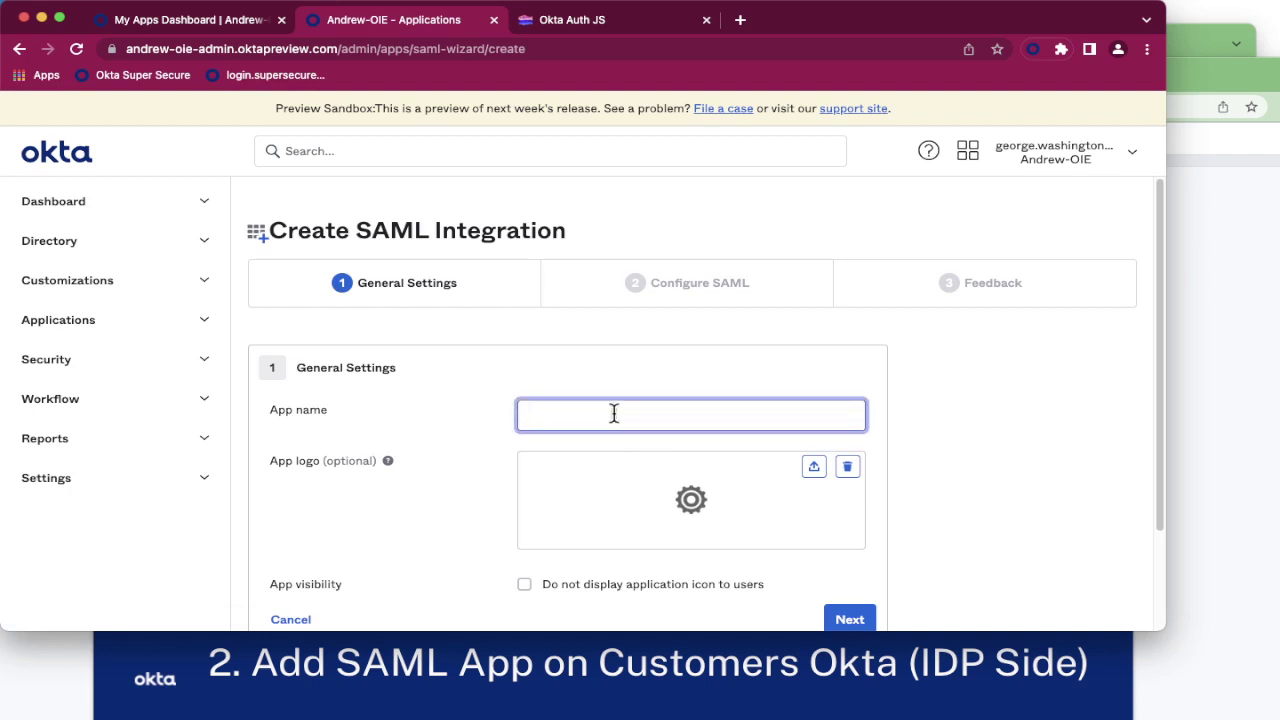
{"action": "type", "text": "Super Secure App (SAML"}
{"action": "left_click", "coordinate": [813, 467]}
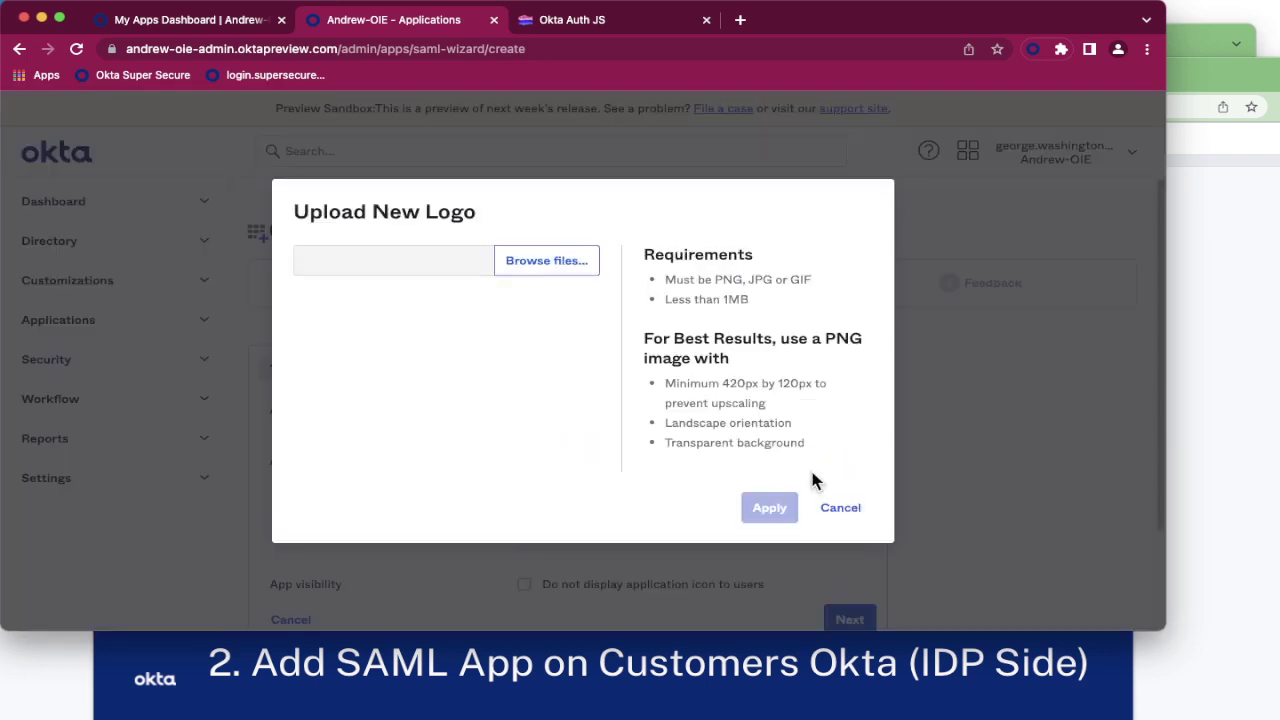
{"action": "left_click", "coordinate": [531, 263]}
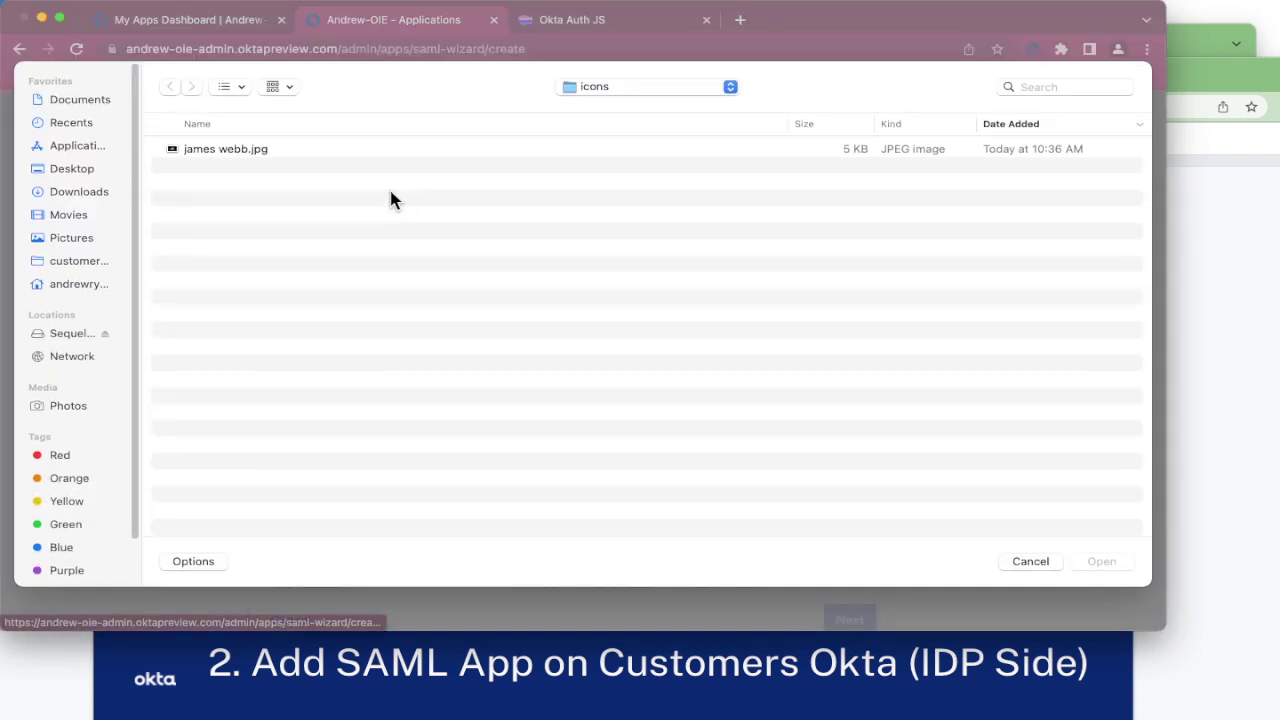
{"action": "left_click", "coordinate": [190, 152]}
{"action": "double_click", "coordinate": [190, 149]}
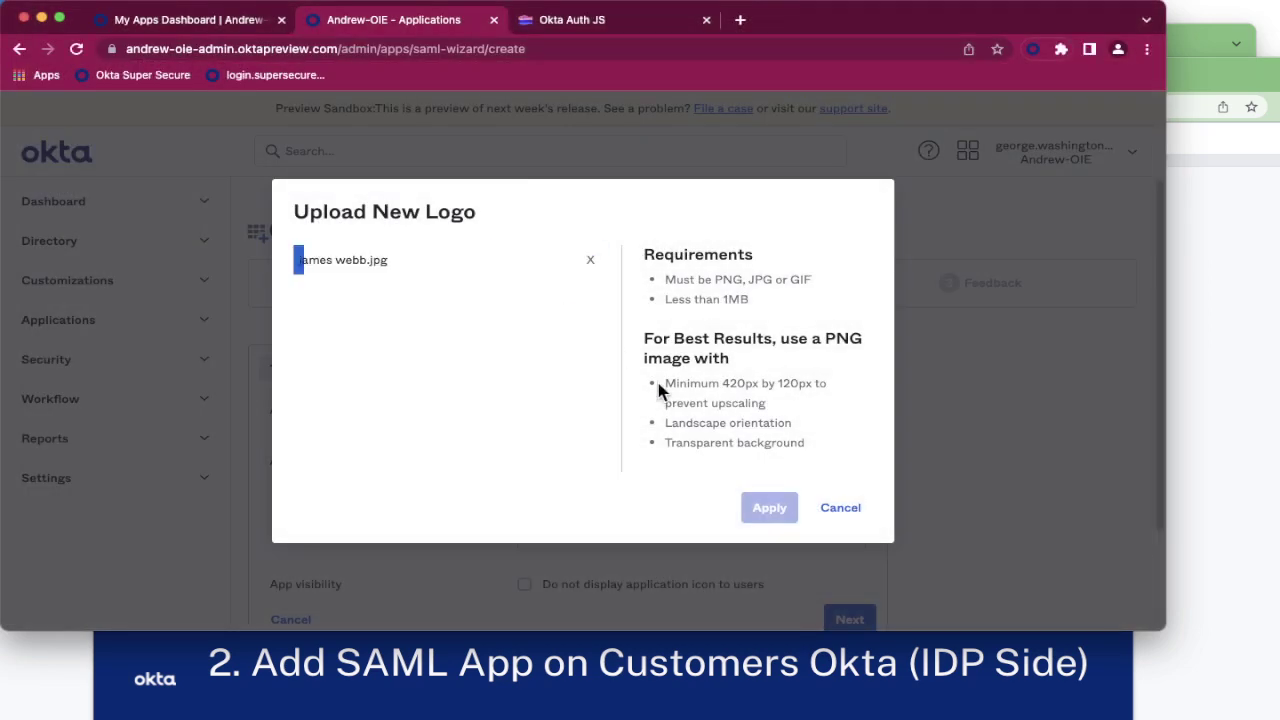
{"action": "left_click", "coordinate": [769, 510]}
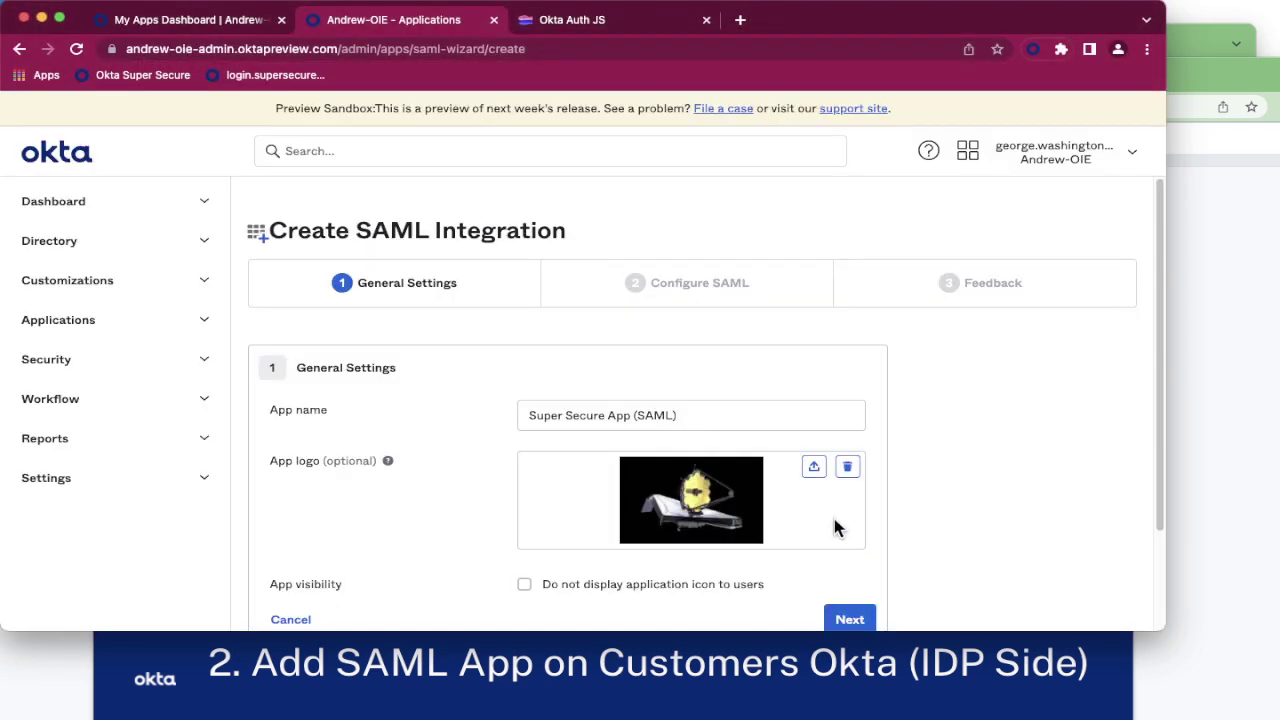
{"action": "scroll", "coordinate": [832, 520], "scroll_direction": "down", "scroll_amount": 3}
{"action": "left_click", "coordinate": [852, 497]}
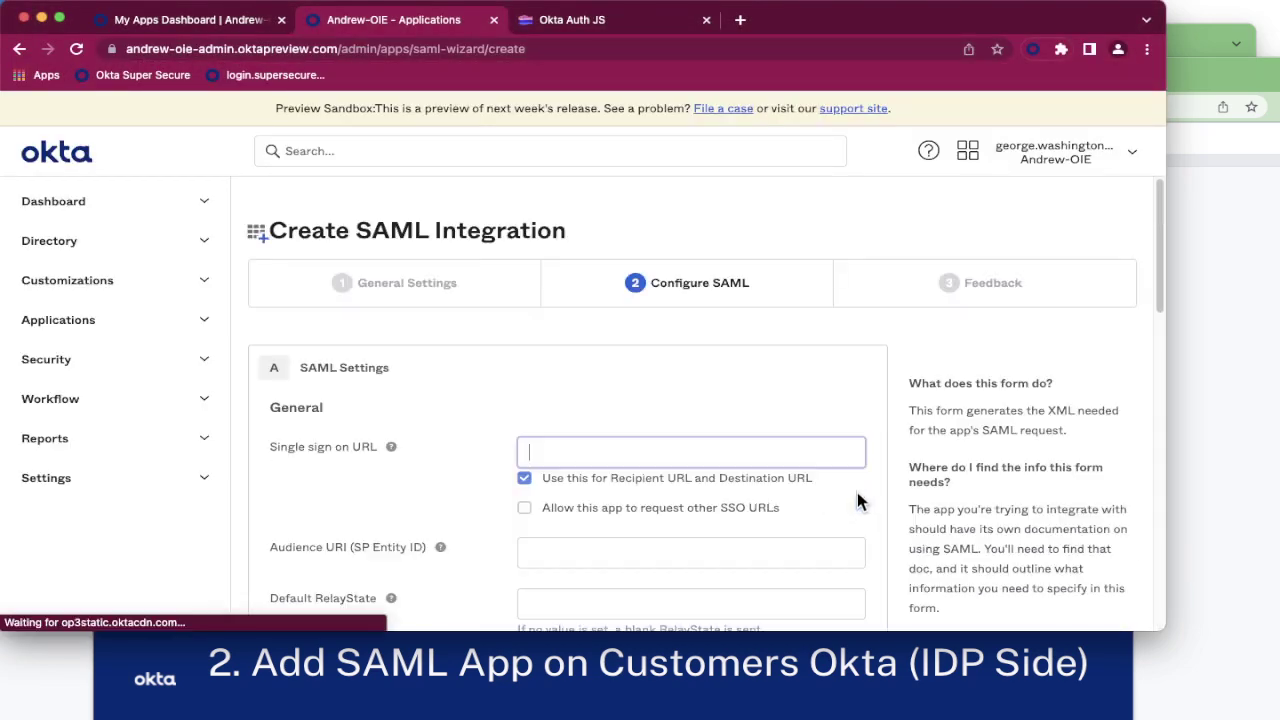
{"action": "scroll", "coordinate": [868, 500], "scroll_direction": "down", "scroll_amount": 1}
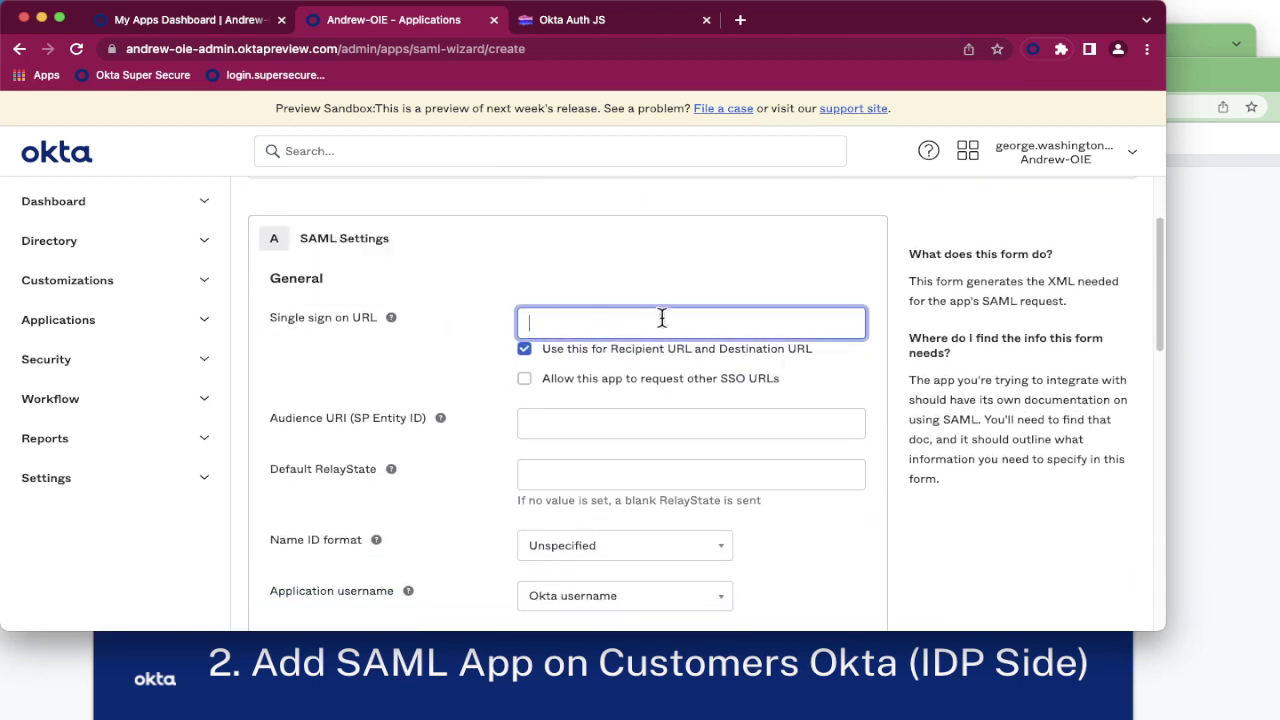
{"action": "type", "text": "htt"}
{"action": "key", "text": "ctrl+a"}
{"action": "key", "text": "ctrl+c"}
{"action": "left_click", "coordinate": [597, 411]}
{"action": "key", "text": "ctrl+v"}
{"action": "key", "text": "Tab"}
{"action": "key", "text": "Tab"}
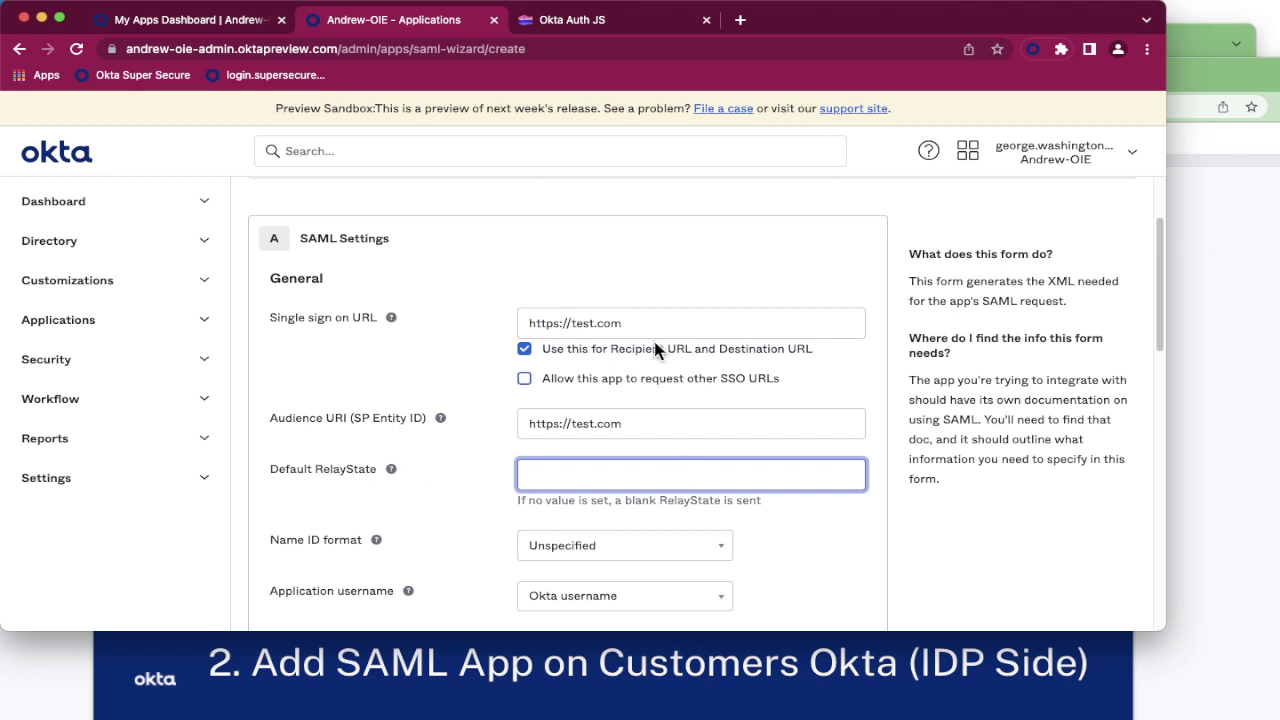
Step: Load the Okta Auth JS sample site with ?login added to its address, and close the sign-in popup
{"action": "left_click", "coordinate": [582, 28]}
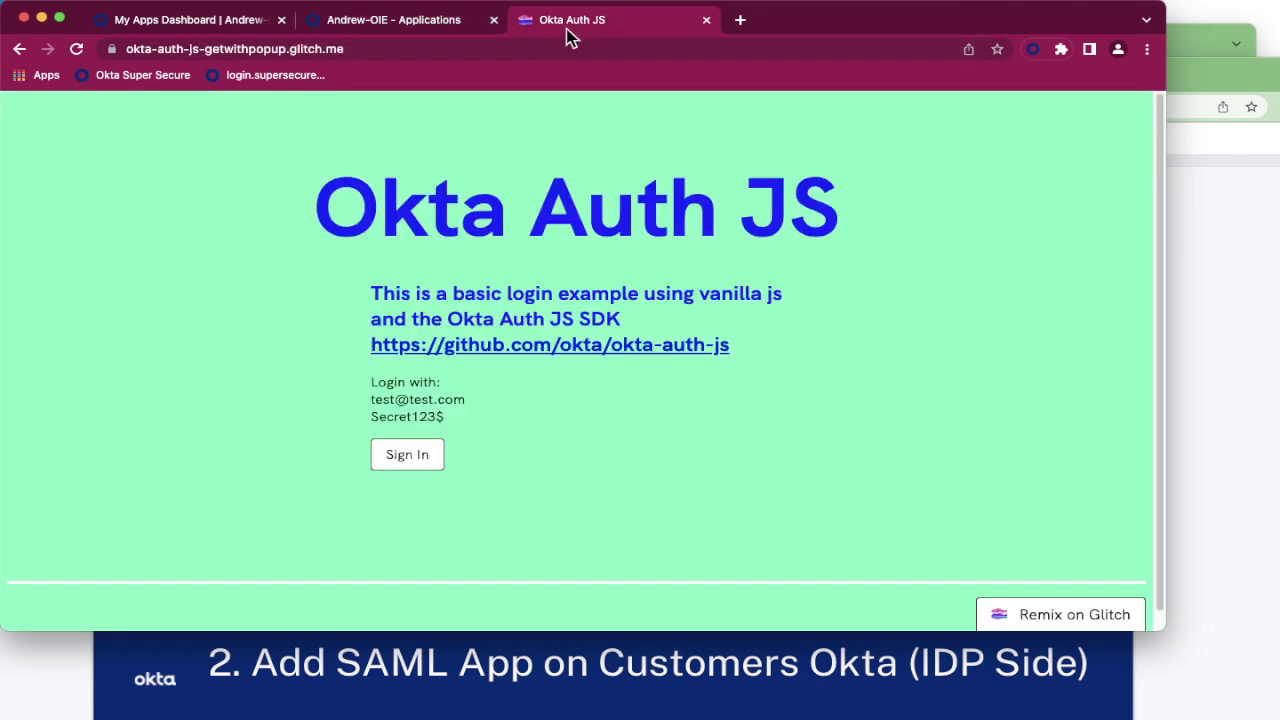
{"action": "left_click", "coordinate": [476, 47]}
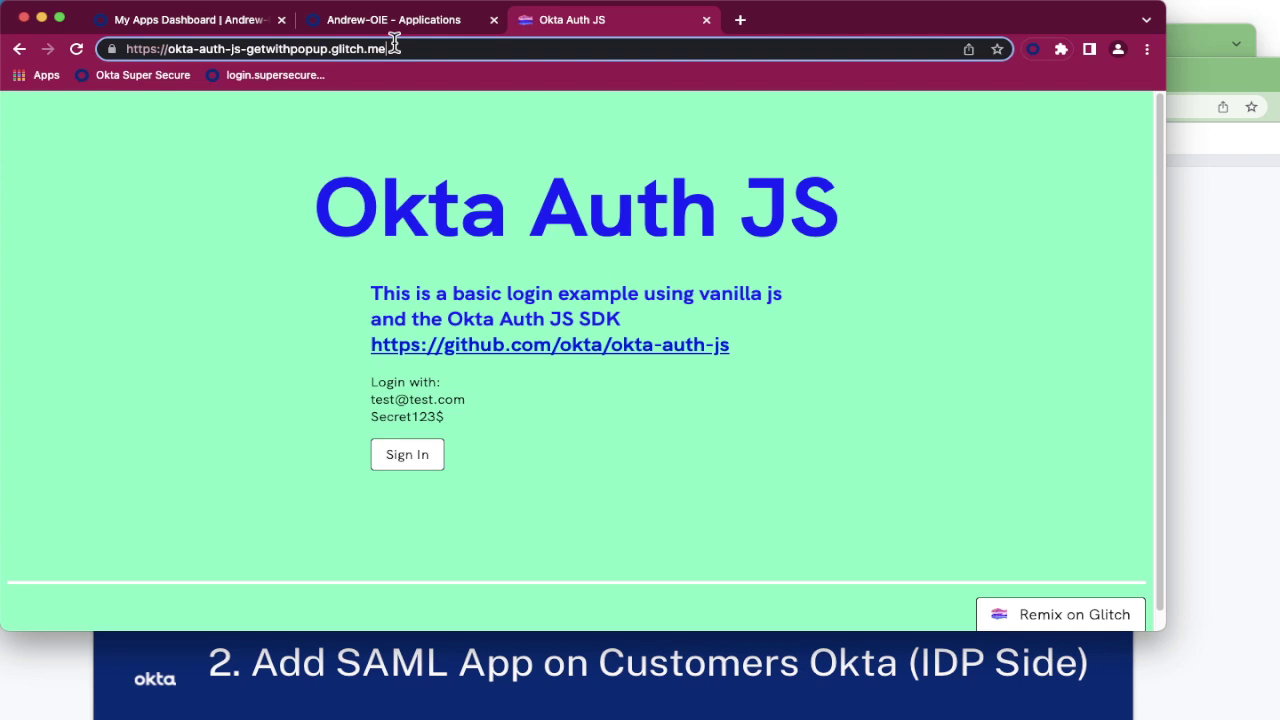
{"action": "type", "text": "?login"}
{"action": "key", "text": "super+a"}
{"action": "left_click", "coordinate": [491, 49]}
{"action": "key", "text": "Return"}
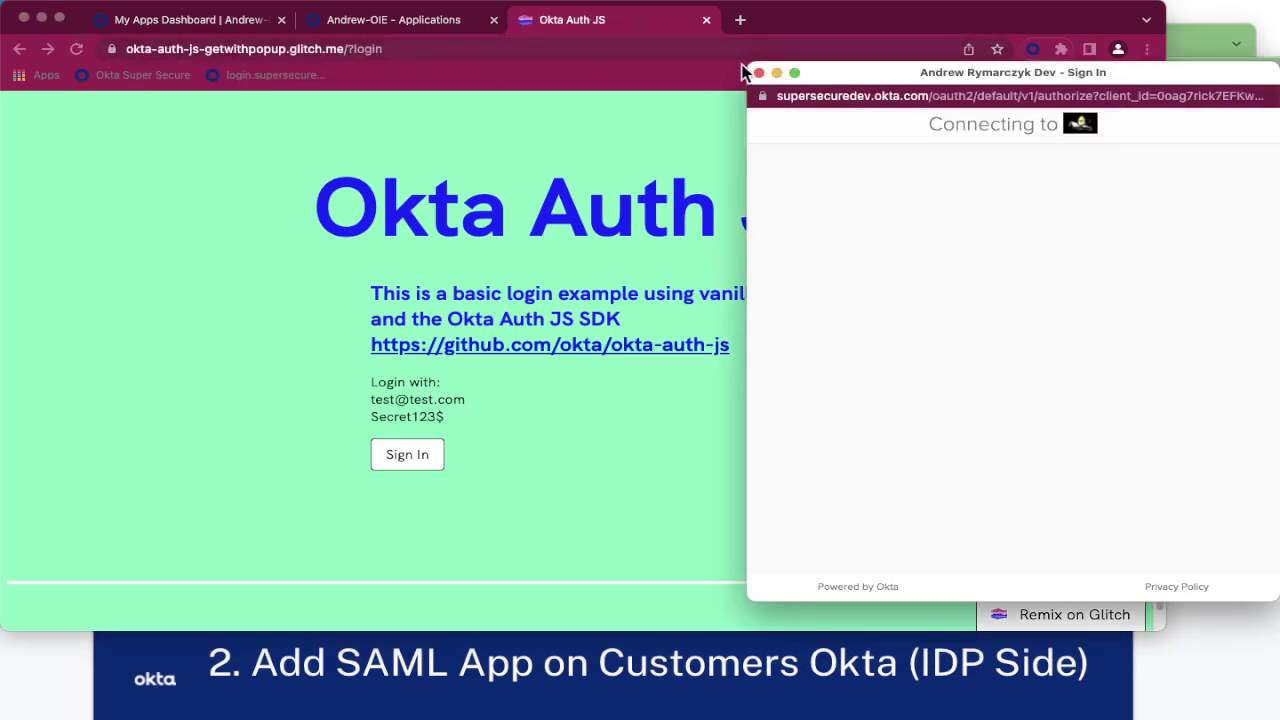
{"action": "left_click", "coordinate": [758, 72]}
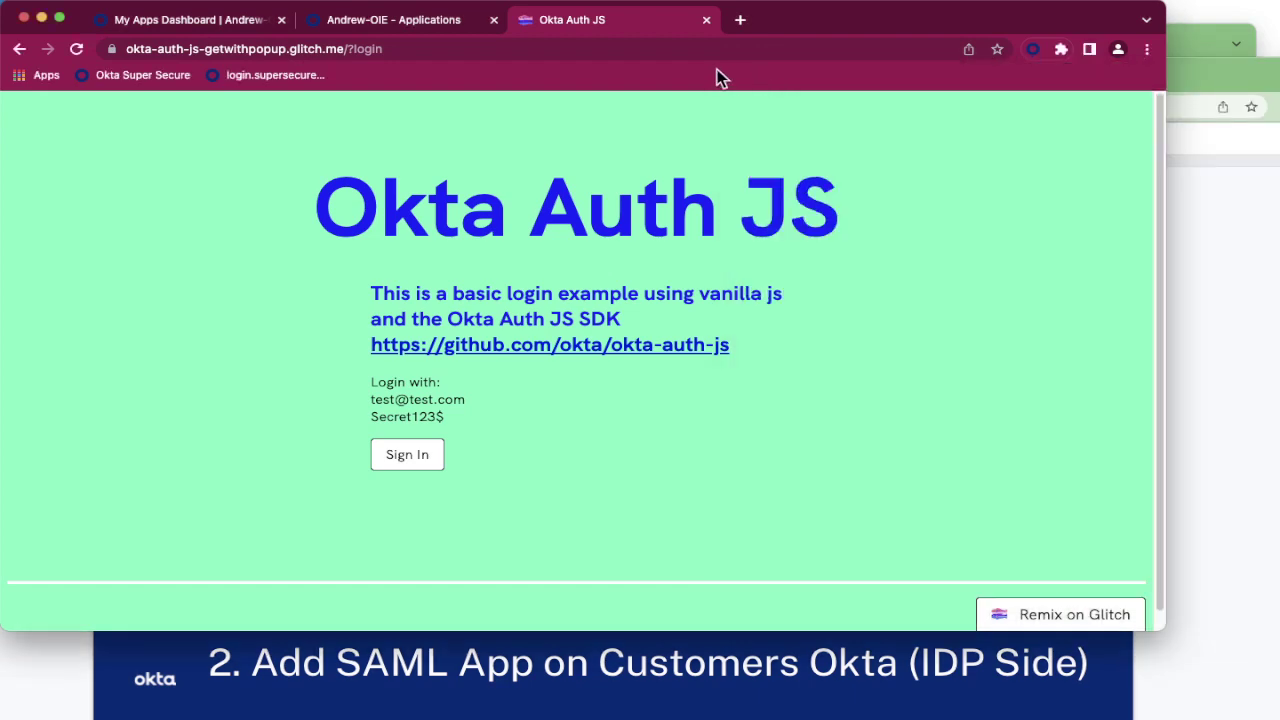
Step: Copy the sample site's ?login address into the SAML app's Default RelayState
{"action": "left_click", "coordinate": [466, 47]}
{"action": "right_click", "coordinate": [428, 52]}
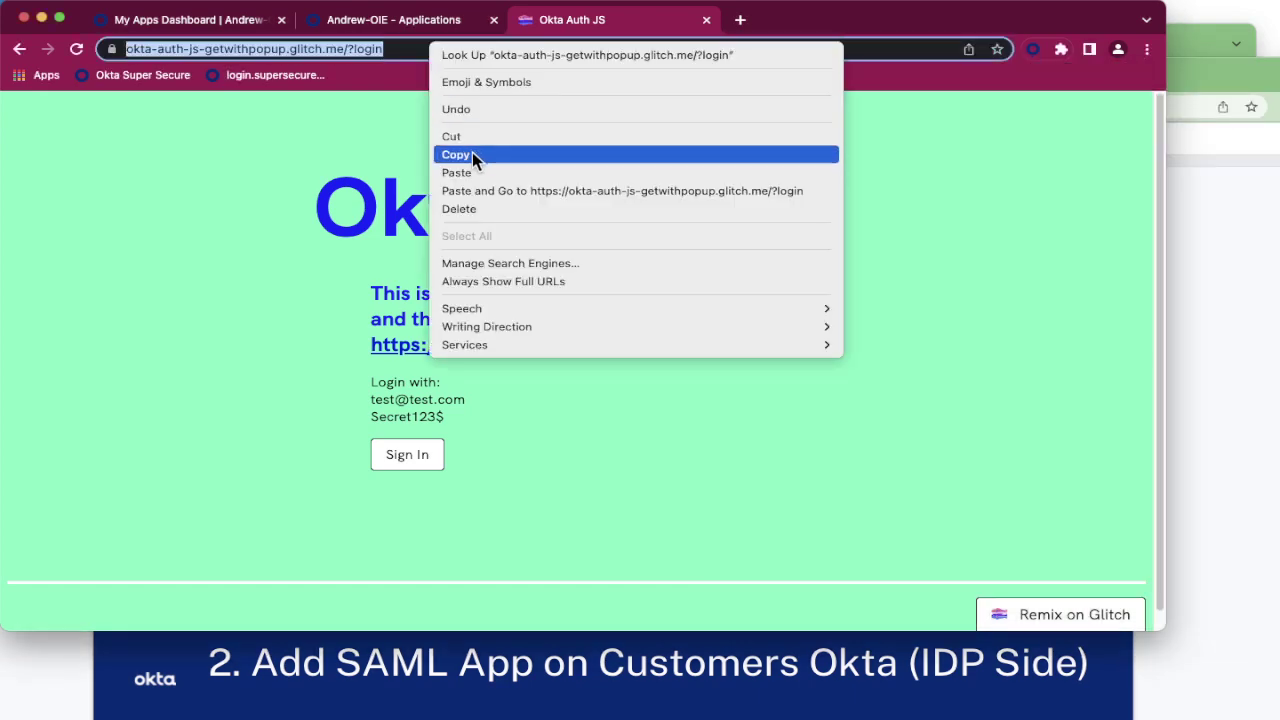
{"action": "left_click", "coordinate": [472, 153]}
{"action": "left_click", "coordinate": [158, 19]}
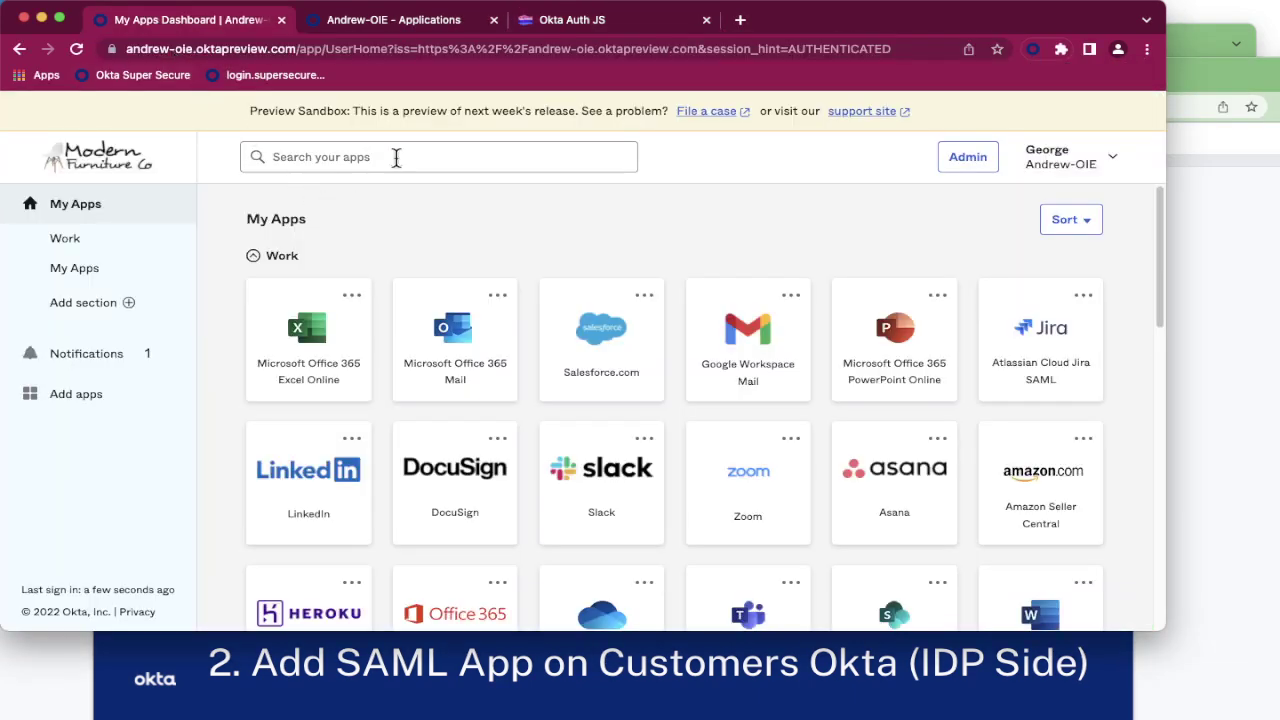
{"action": "left_click", "coordinate": [372, 20]}
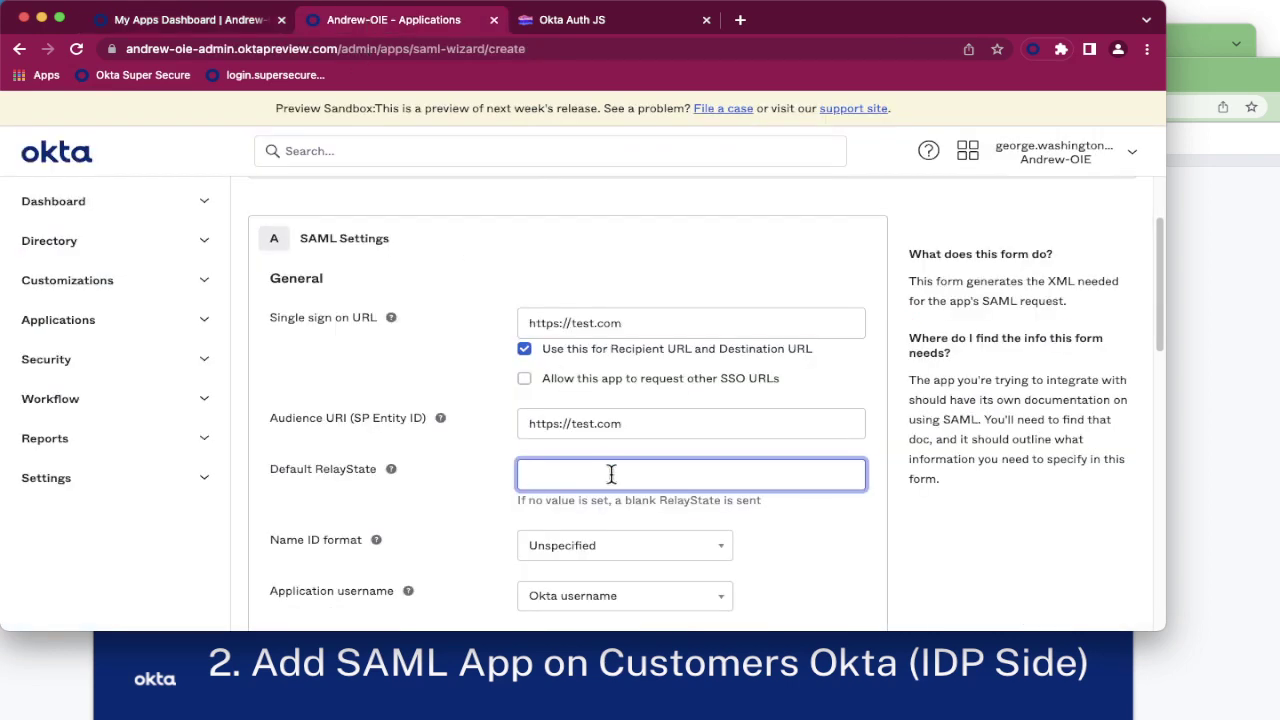
{"action": "key", "text": "super+v"}
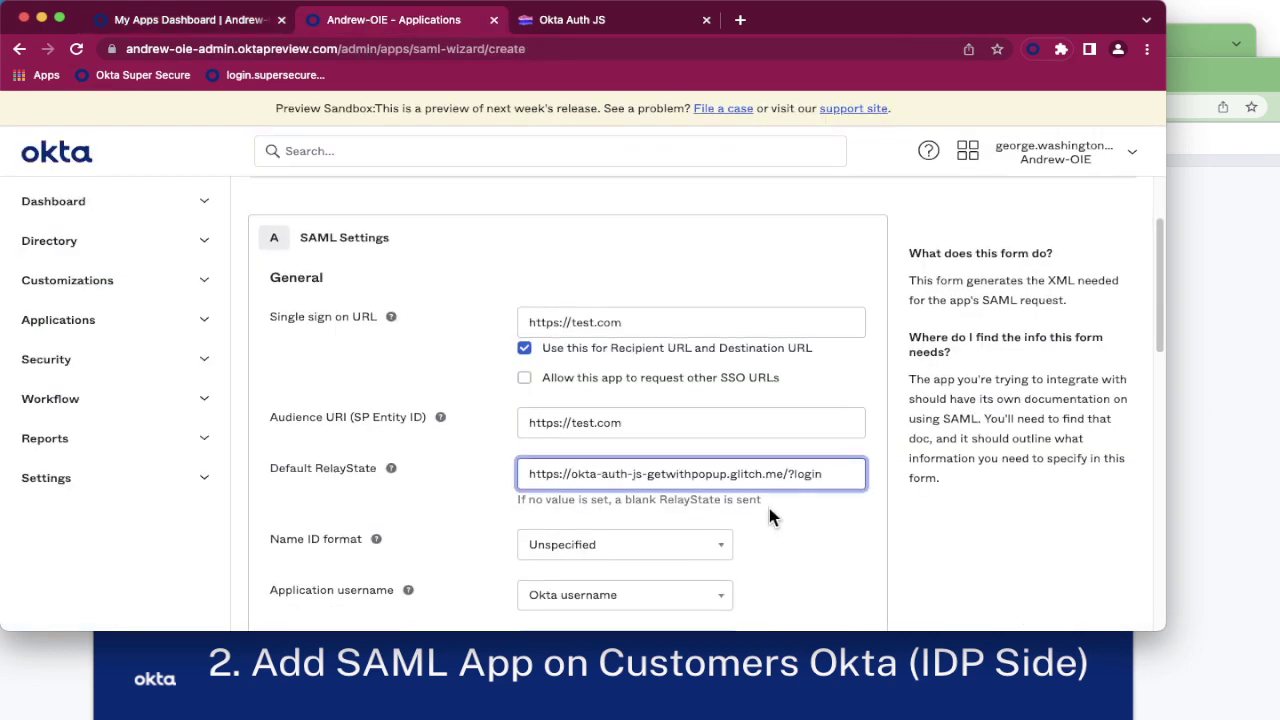
Step: Advance the presentation to the Map Attributes slide and return to the attribute statements in the SAML configuration
{"action": "scroll", "coordinate": [770, 510], "scroll_direction": "down", "scroll_amount": 3}
{"action": "scroll", "coordinate": [800, 517], "scroll_direction": "down", "scroll_amount": 3}
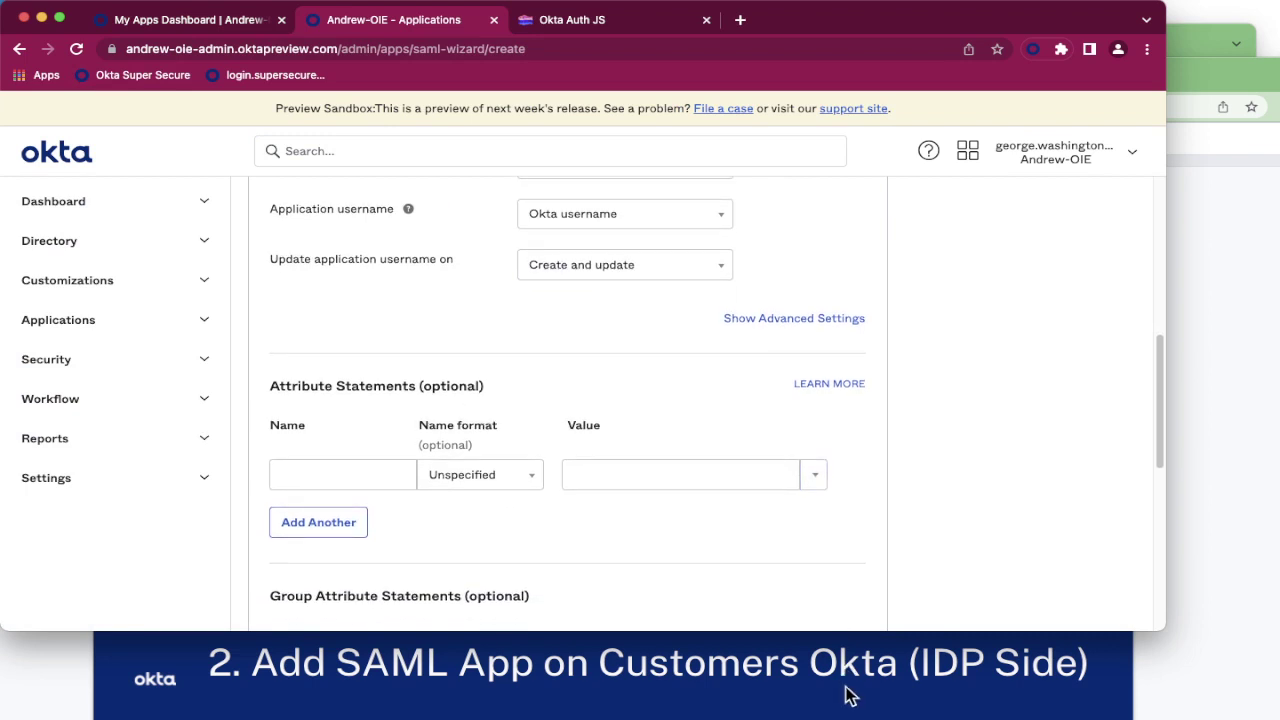
{"action": "left_click", "coordinate": [845, 690]}
{"action": "key", "text": "Return"}
{"action": "key", "text": "Tab"}
{"action": "type", "text": "Map Attributes"}
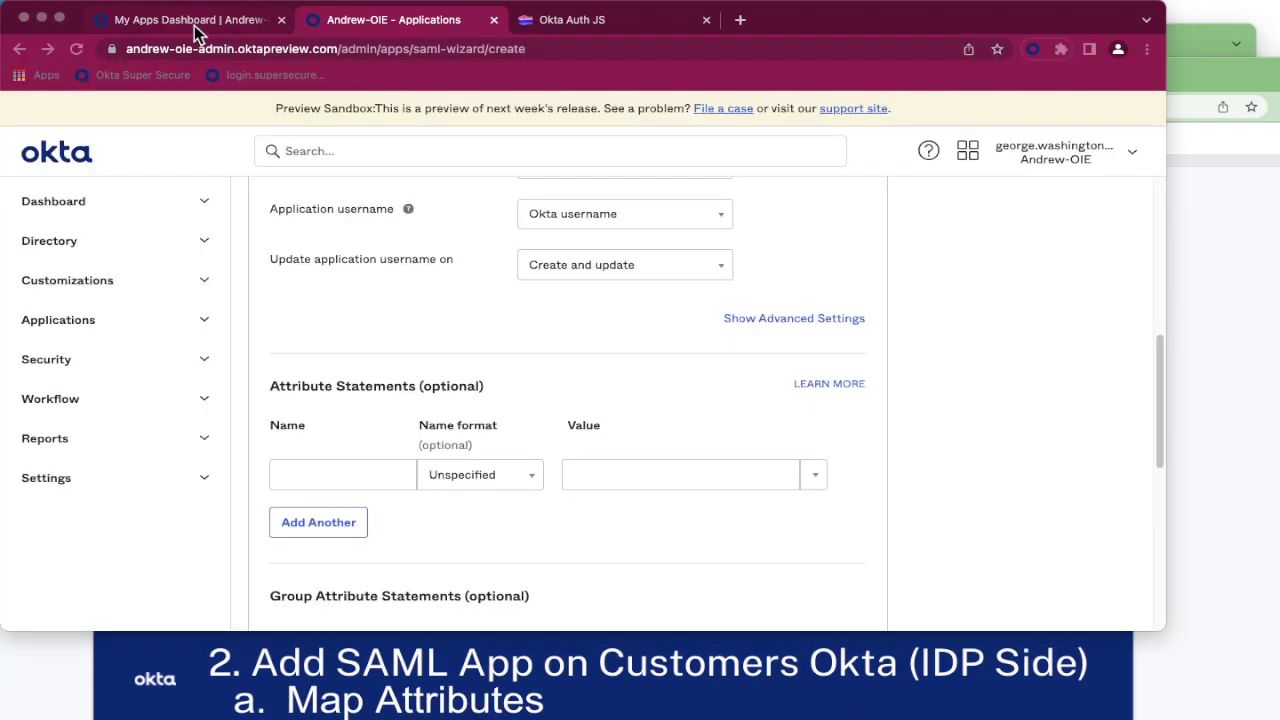
{"action": "left_click", "coordinate": [188, 30]}
{"action": "left_click", "coordinate": [365, 20]}
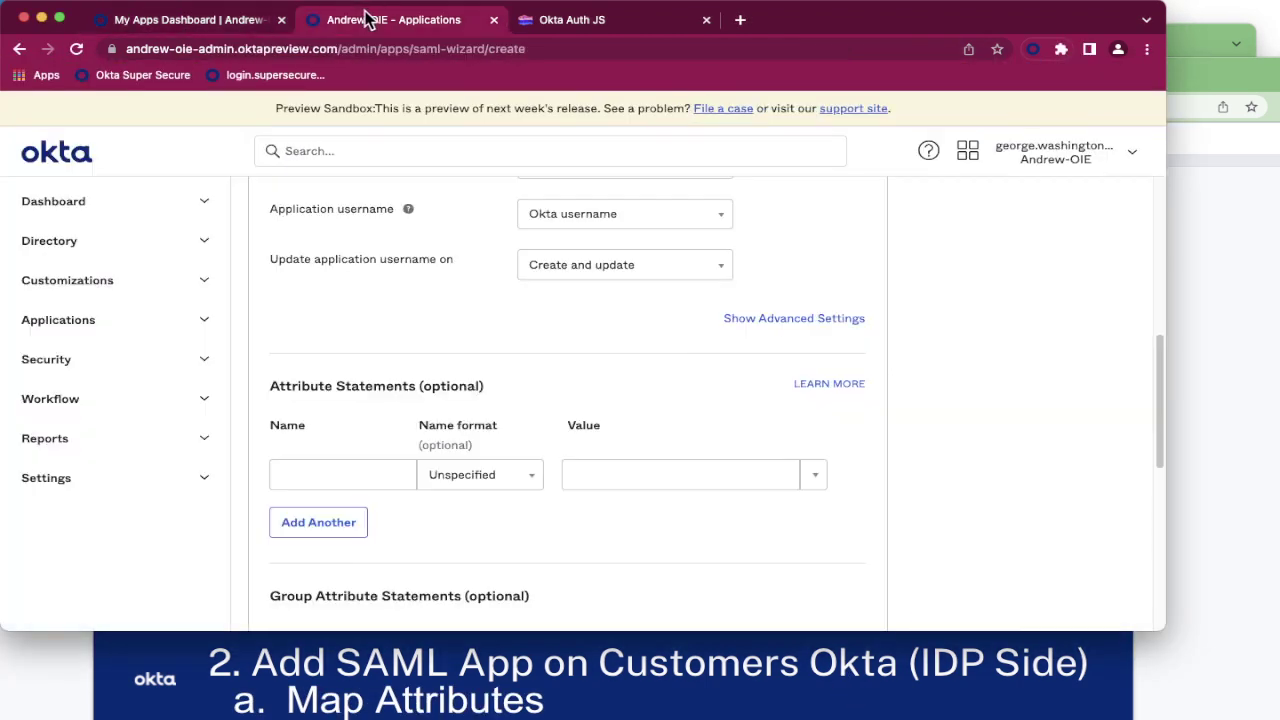
Step: Add two more rows to the attribute statements
{"action": "scroll", "coordinate": [417, 486], "scroll_direction": "down", "scroll_amount": 1}
{"action": "left_click", "coordinate": [354, 440]}
{"action": "left_click", "coordinate": [340, 491]}
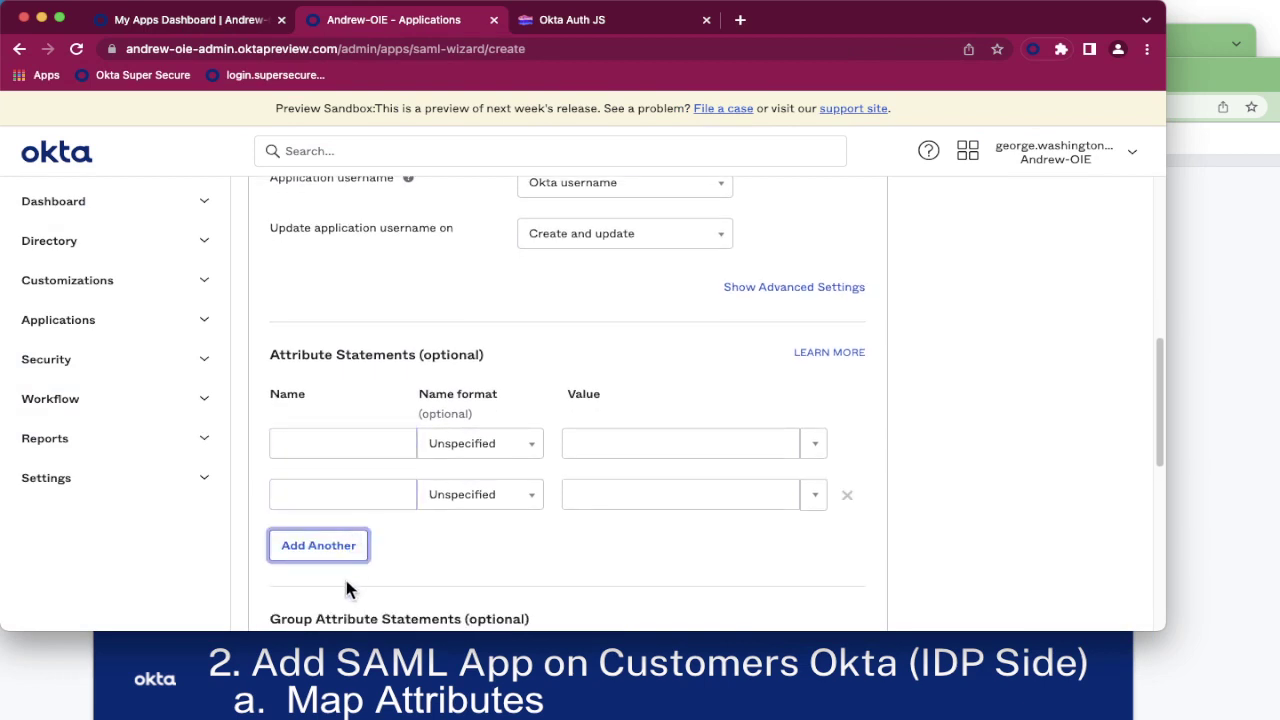
{"action": "left_click", "coordinate": [330, 548]}
Step: Name the three attribute statements FirstName, LastName and Email
{"action": "left_click", "coordinate": [305, 443]}
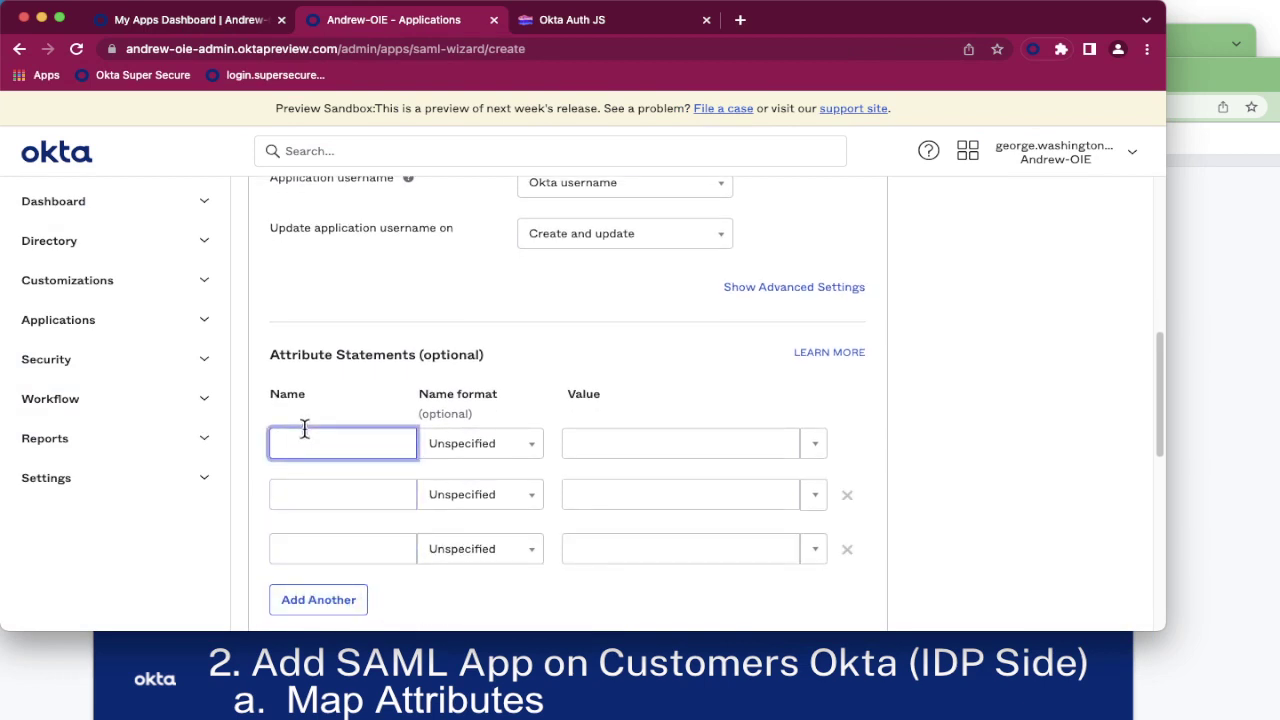
{"action": "type", "text": "FirstName"}
{"action": "key", "text": "Tab"}
{"action": "key", "text": "Tab"}
{"action": "key", "text": "Tab"}
{"action": "type", "text": "LastName"}
{"action": "key", "text": "Tab"}
{"action": "key", "text": "Tab"}
{"action": "key", "text": "Tab"}
{"action": "key", "text": "Tab"}
{"action": "type", "text": "Email"}
Step: Map the attributes to user.firstName, user.lastName and user.email respectively, and continue to the feedback stage
{"action": "left_click", "coordinate": [816, 448]}
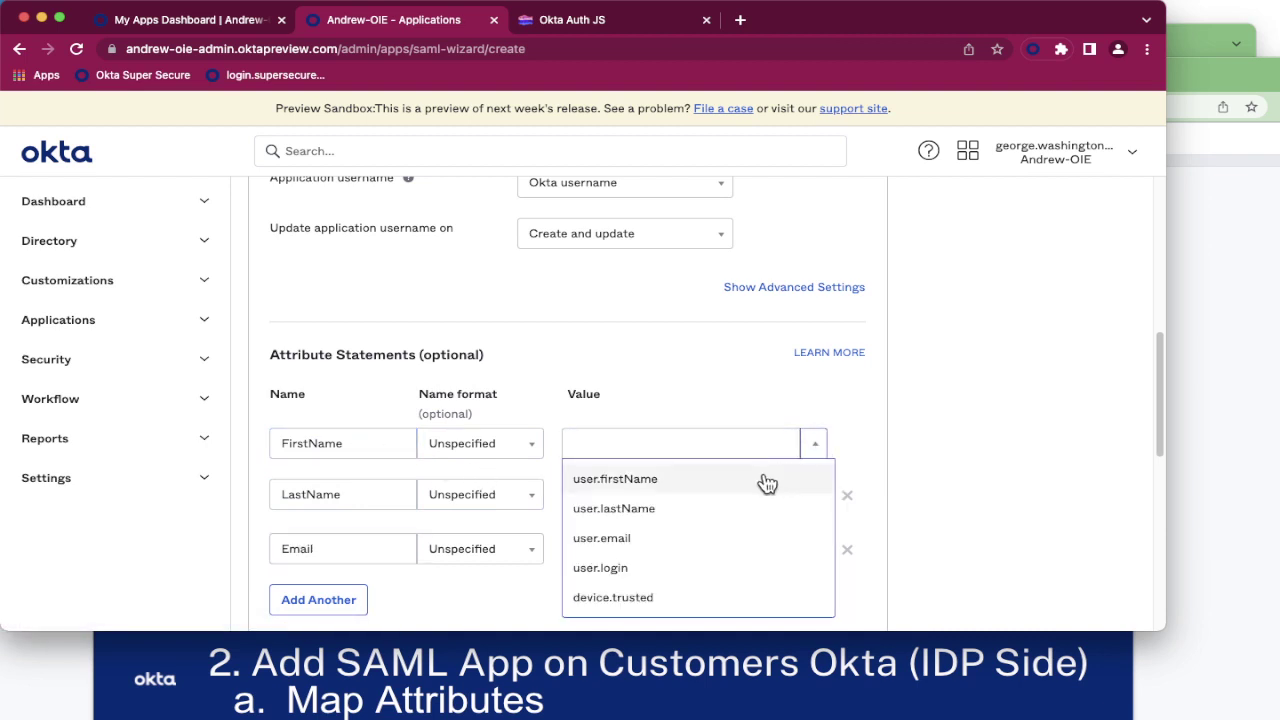
{"action": "left_click", "coordinate": [760, 479]}
{"action": "left_click", "coordinate": [814, 495]}
{"action": "left_click", "coordinate": [749, 557]}
{"action": "left_click", "coordinate": [814, 549]}
{"action": "scroll", "coordinate": [677, 587], "scroll_direction": "up", "scroll_amount": 1}
{"action": "scroll", "coordinate": [694, 586], "scroll_direction": "down", "scroll_amount": 5}
{"action": "left_click", "coordinate": [694, 283]}
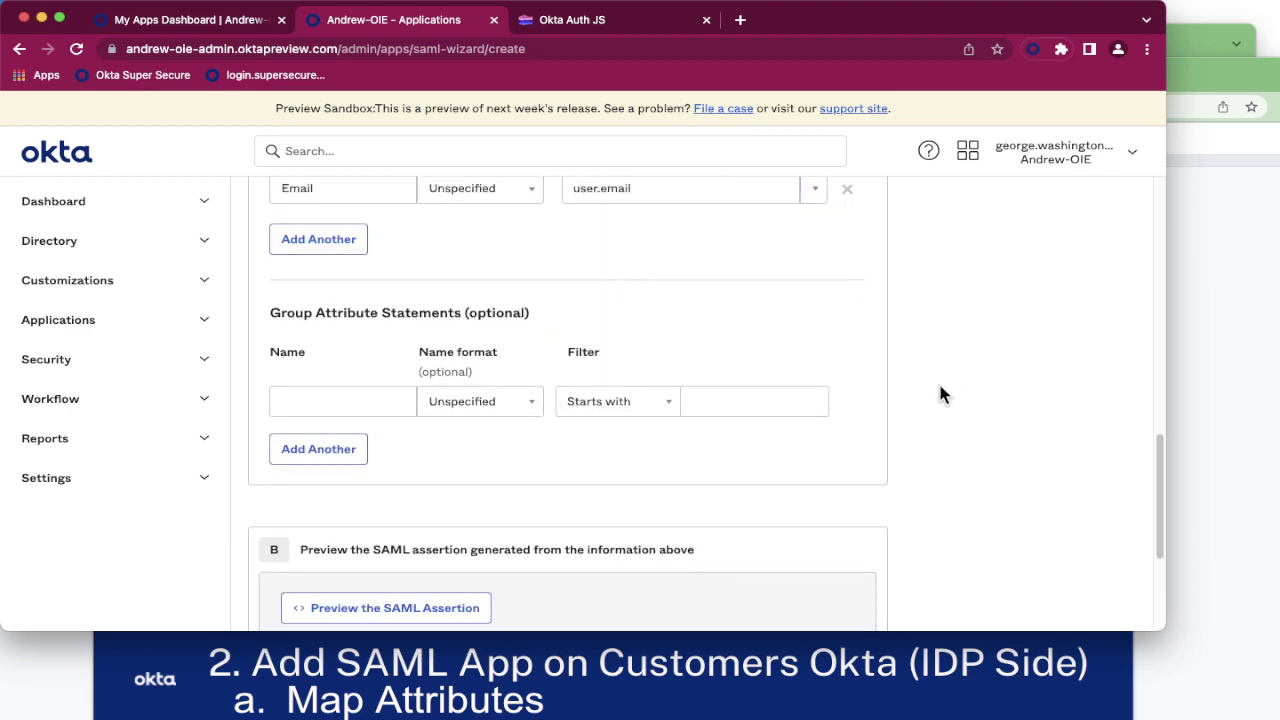
{"action": "scroll", "coordinate": [950, 405], "scroll_direction": "down", "scroll_amount": 4}
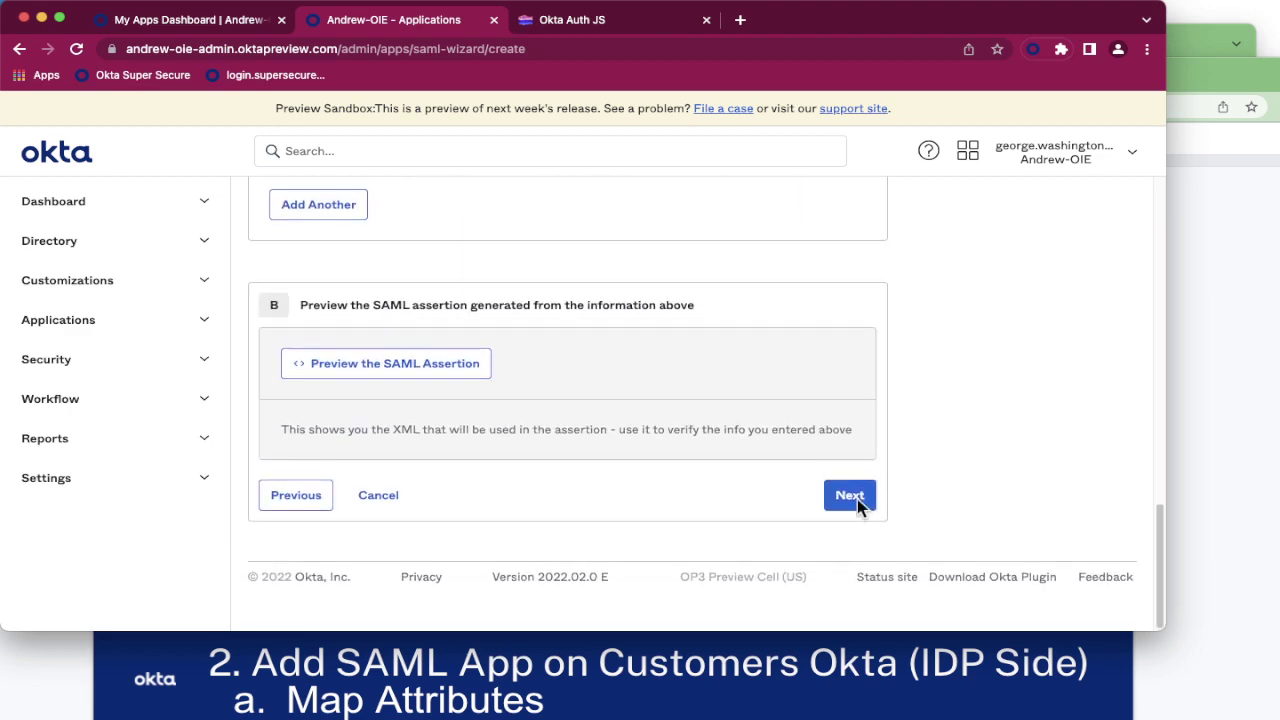
{"action": "left_click", "coordinate": [851, 497]}
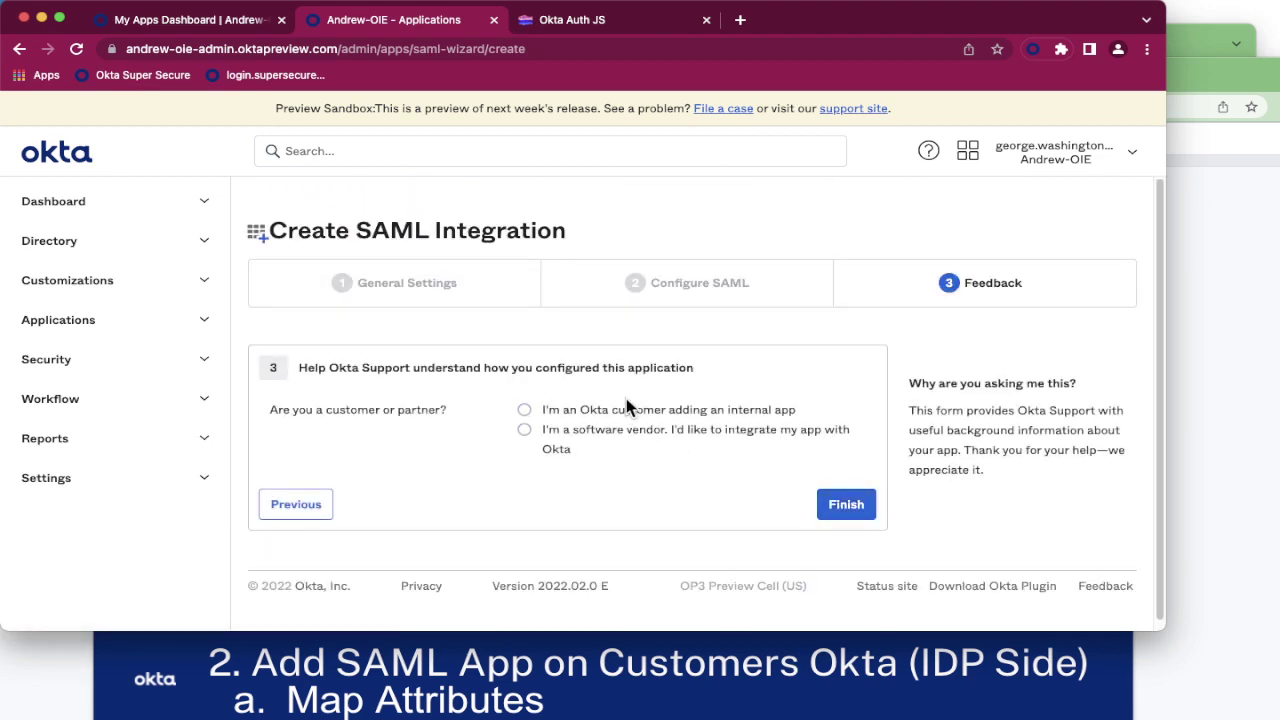
Step: Answer the feedback as an Okta customer adding an internal app and finish creating the integration
{"action": "left_click", "coordinate": [626, 408]}
{"action": "scroll", "coordinate": [740, 445], "scroll_direction": "down", "scroll_amount": 2}
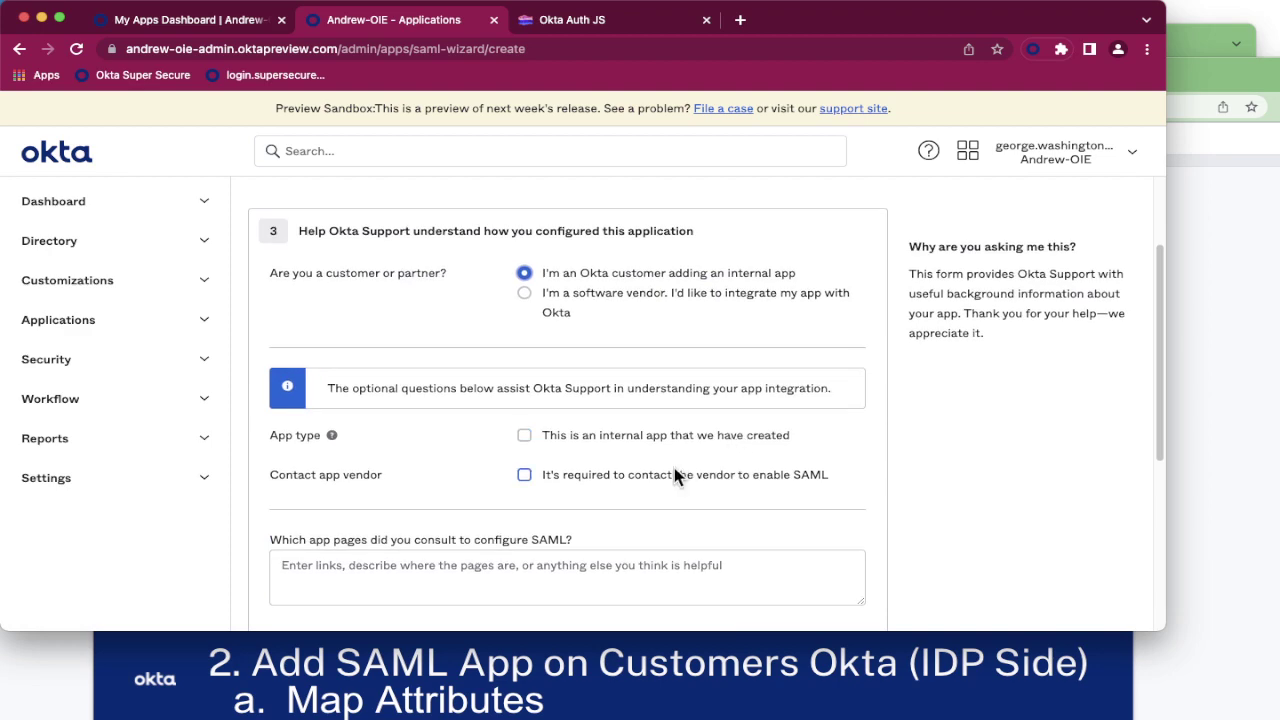
{"action": "left_click", "coordinate": [800, 484]}
{"action": "scroll", "coordinate": [1000, 480], "scroll_direction": "down", "scroll_amount": 2}
{"action": "scroll", "coordinate": [860, 400], "scroll_direction": "down", "scroll_amount": 3}
{"action": "left_click", "coordinate": [846, 591]}
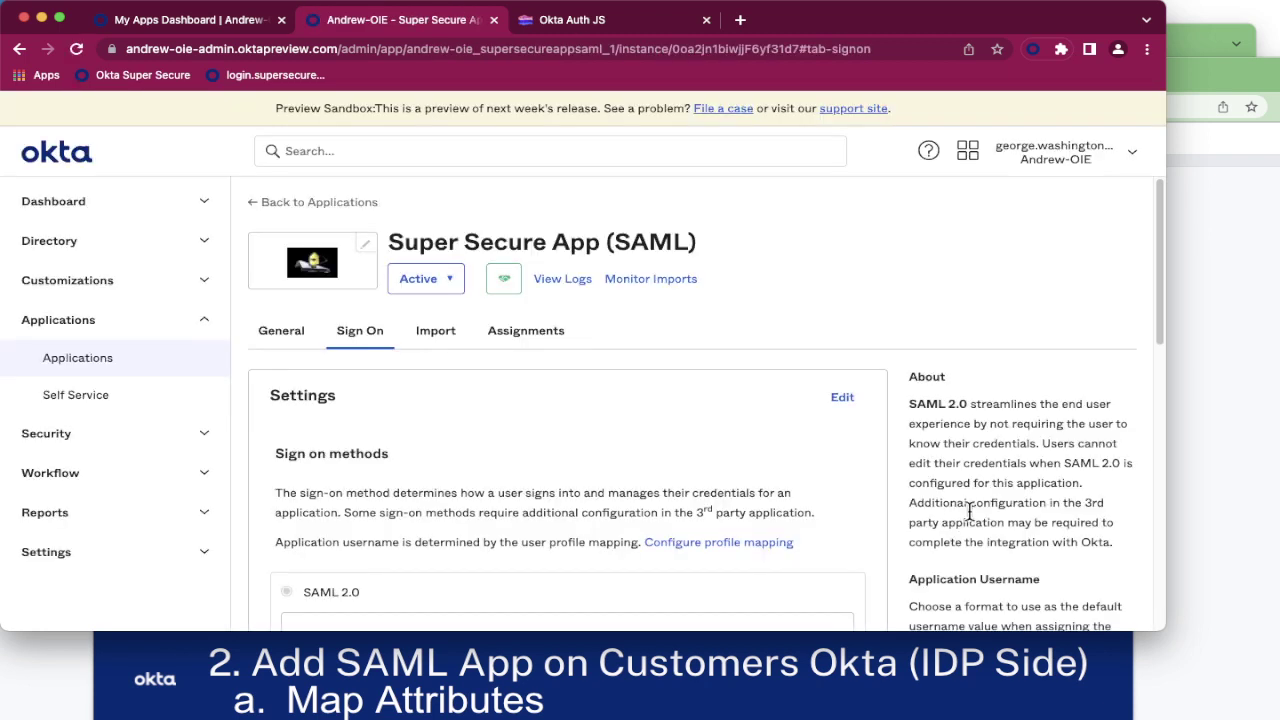
Step: Advance the presentation to the Save URLS & Cert slide and return to the new app's sign-on settings
{"action": "left_click", "coordinate": [986, 703]}
{"action": "key", "text": "Down"}
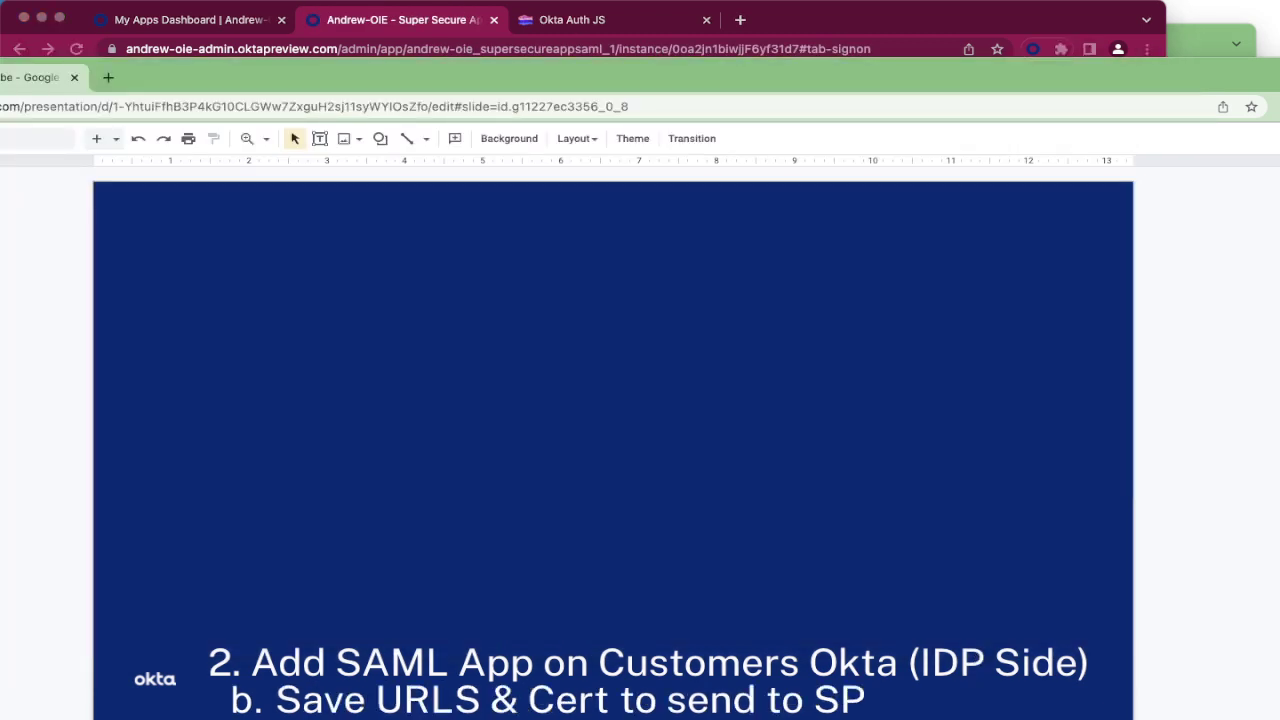
{"action": "left_click", "coordinate": [335, 67]}
{"action": "left_click", "coordinate": [190, 19]}
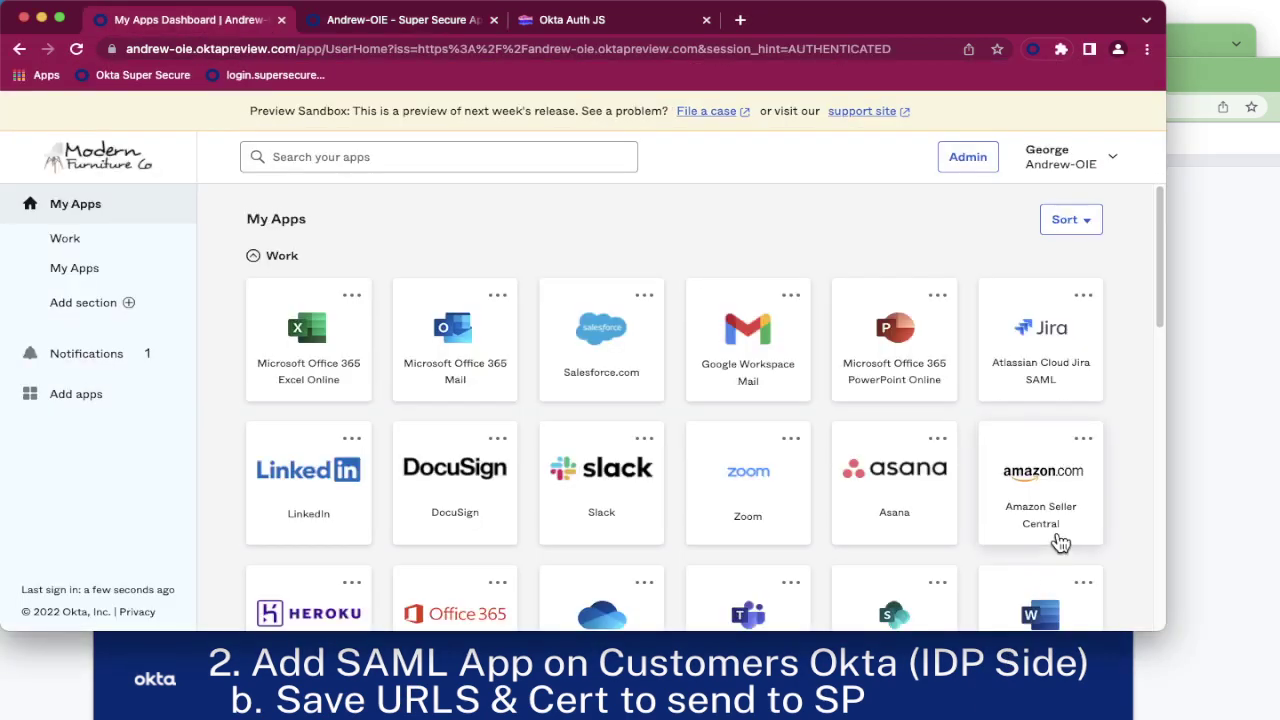
{"action": "left_click", "coordinate": [416, 20]}
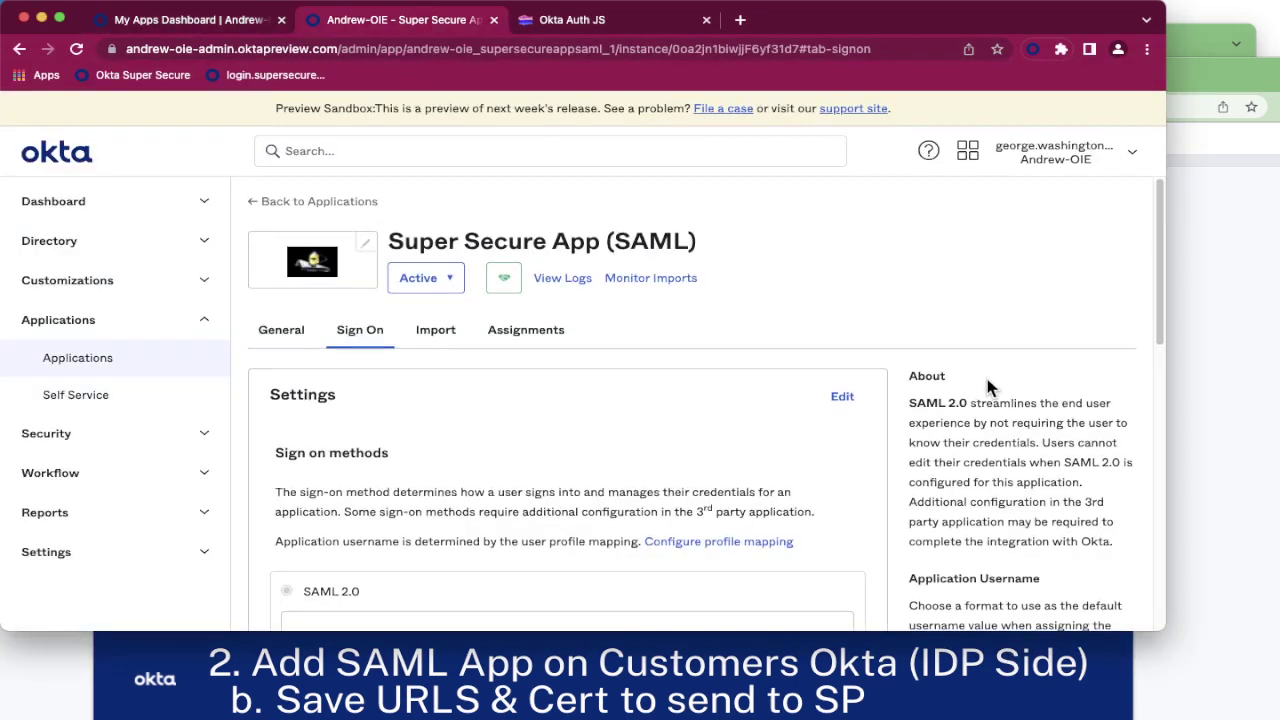
Step: Open the app's SAML setup instructions and examine the identity provider sign-on URL, issuer and X.509 certificate
{"action": "scroll", "coordinate": [993, 388], "scroll_direction": "down", "scroll_amount": 2}
{"action": "scroll", "coordinate": [993, 388], "scroll_direction": "down", "scroll_amount": 5}
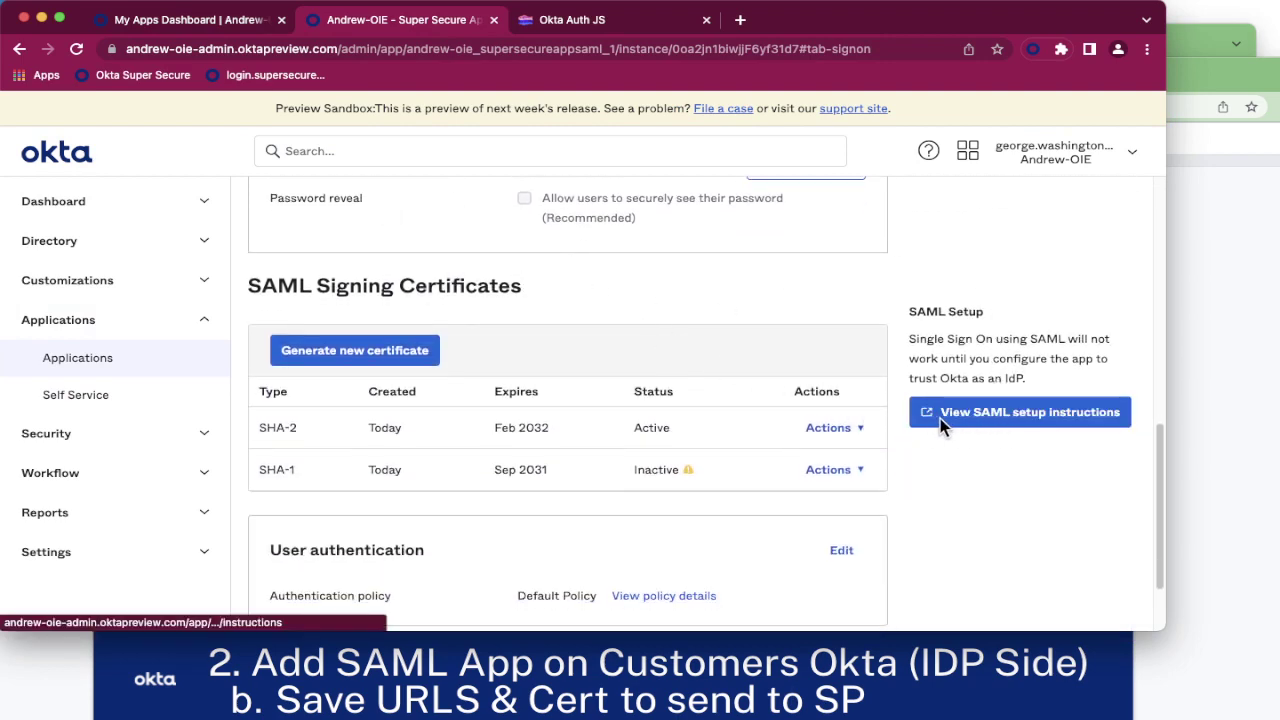
{"action": "left_click", "coordinate": [1048, 420]}
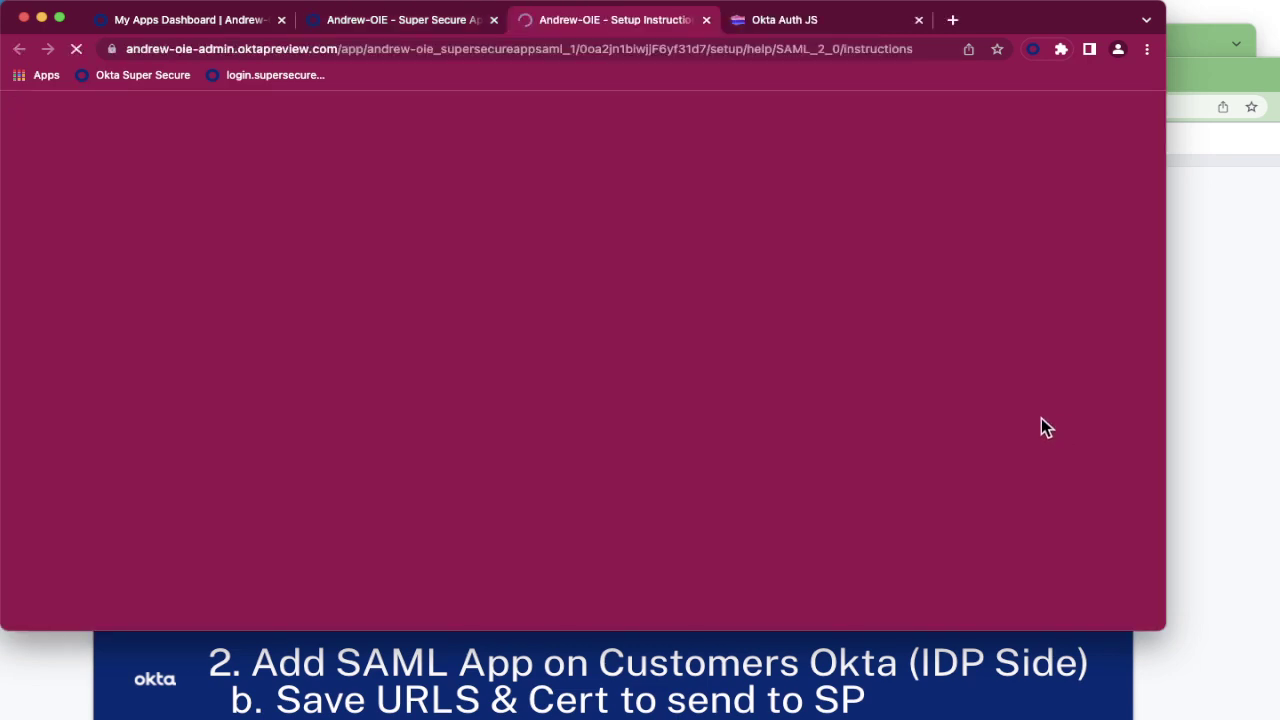
{"action": "scroll", "coordinate": [975, 418], "scroll_direction": "down", "scroll_amount": 3}
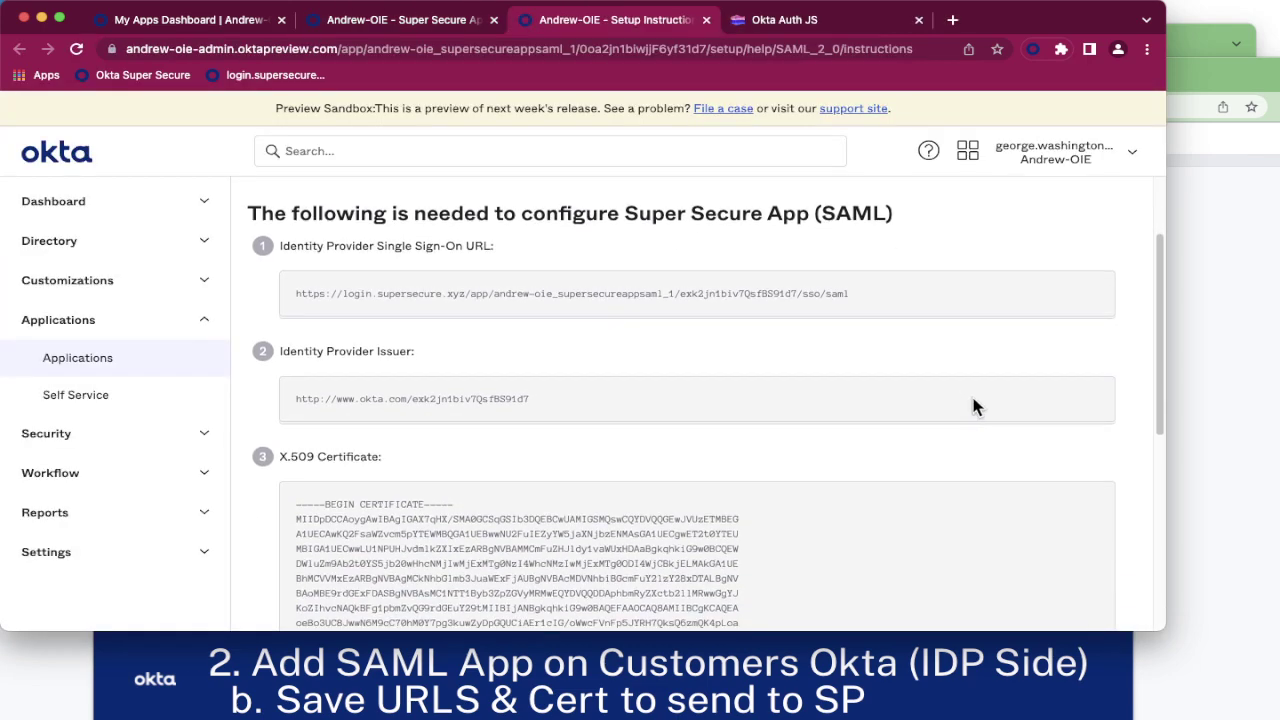
Step: Advance the presentation to the slide on creating a group and assigning the app and users, and return to the app's sign-on settings
{"action": "left_click", "coordinate": [968, 707]}
{"action": "key", "text": "Down"}
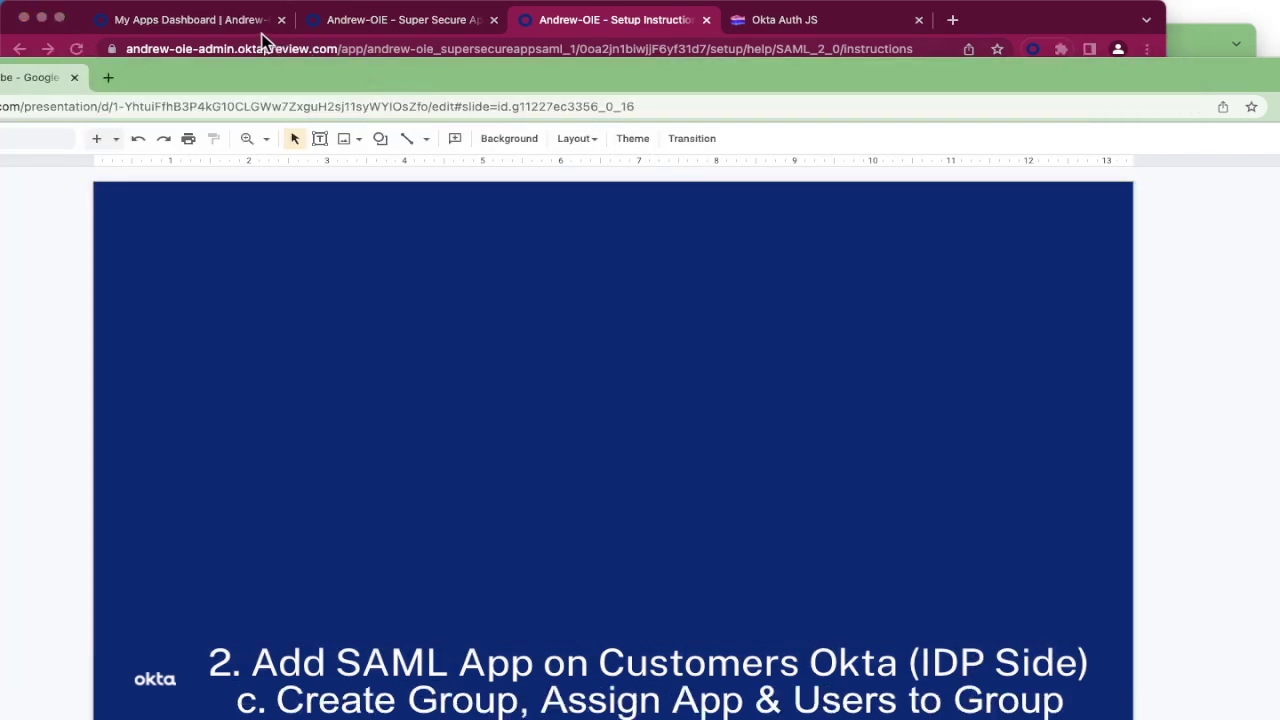
{"action": "left_click", "coordinate": [388, 28]}
{"action": "left_click", "coordinate": [388, 28]}
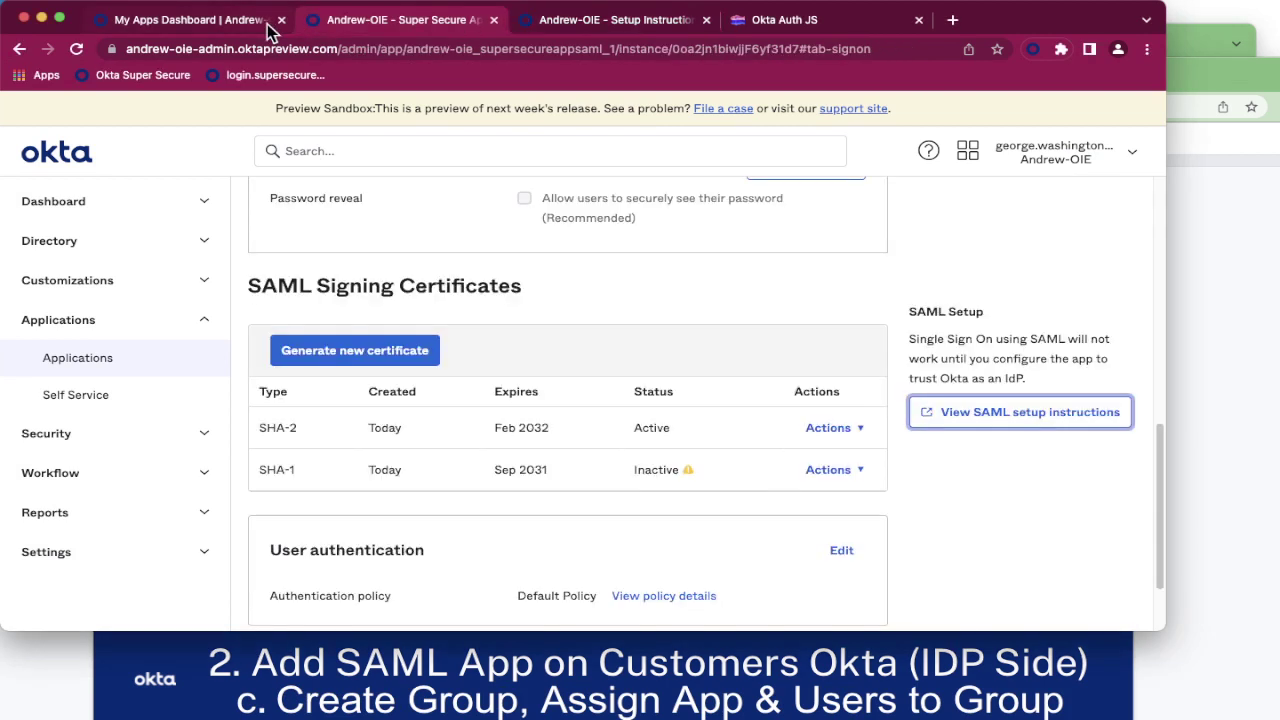
Step: Create a directory group named Super Secure App Users
{"action": "left_click", "coordinate": [72, 244]}
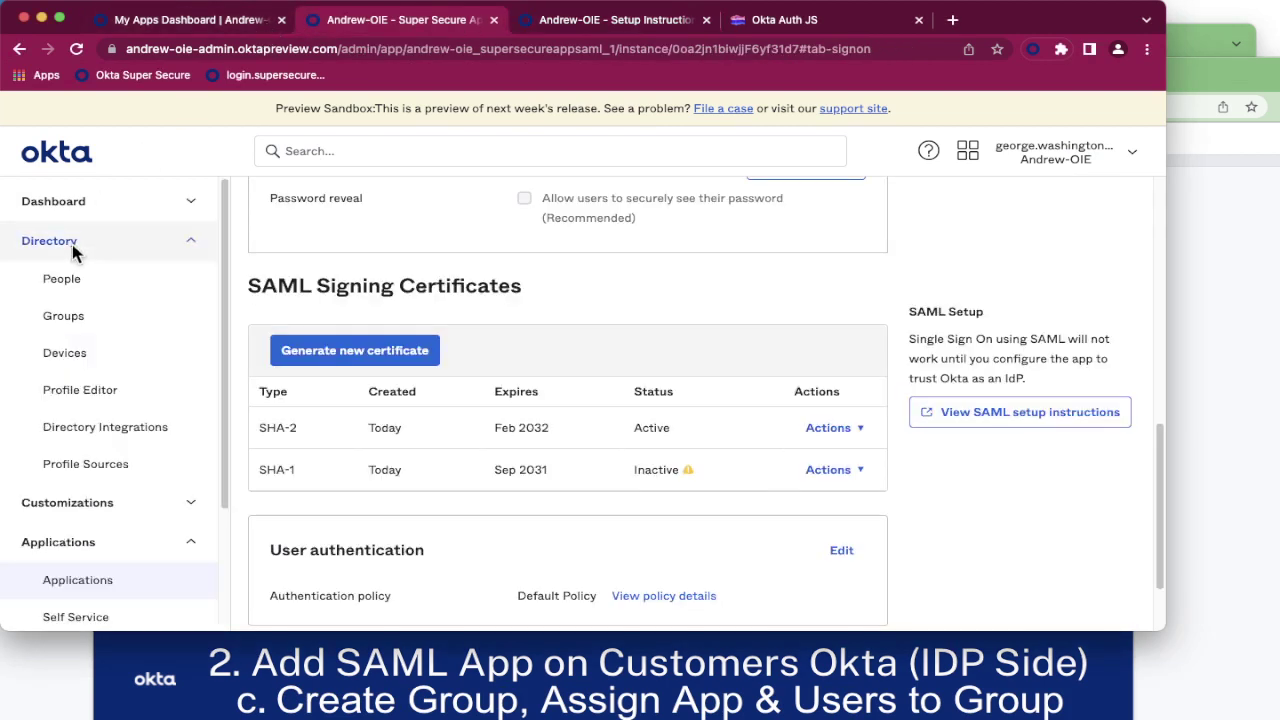
{"action": "left_click", "coordinate": [74, 317]}
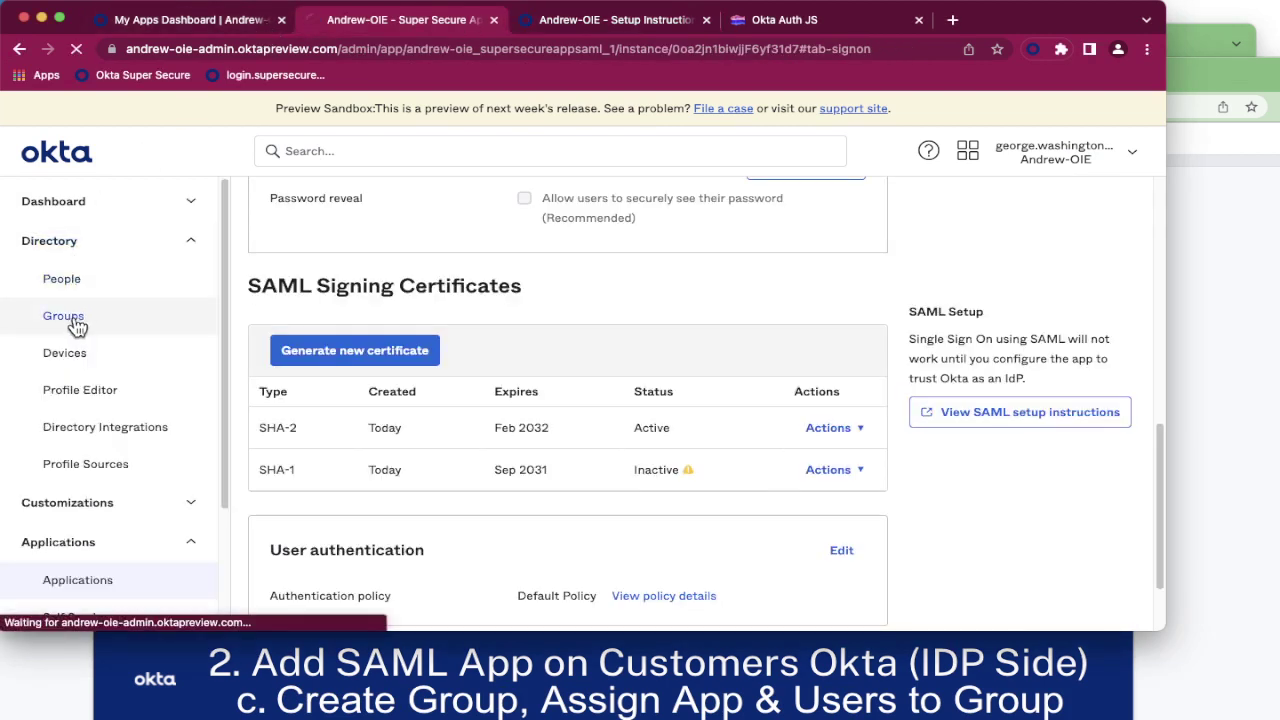
{"action": "left_click", "coordinate": [326, 347]}
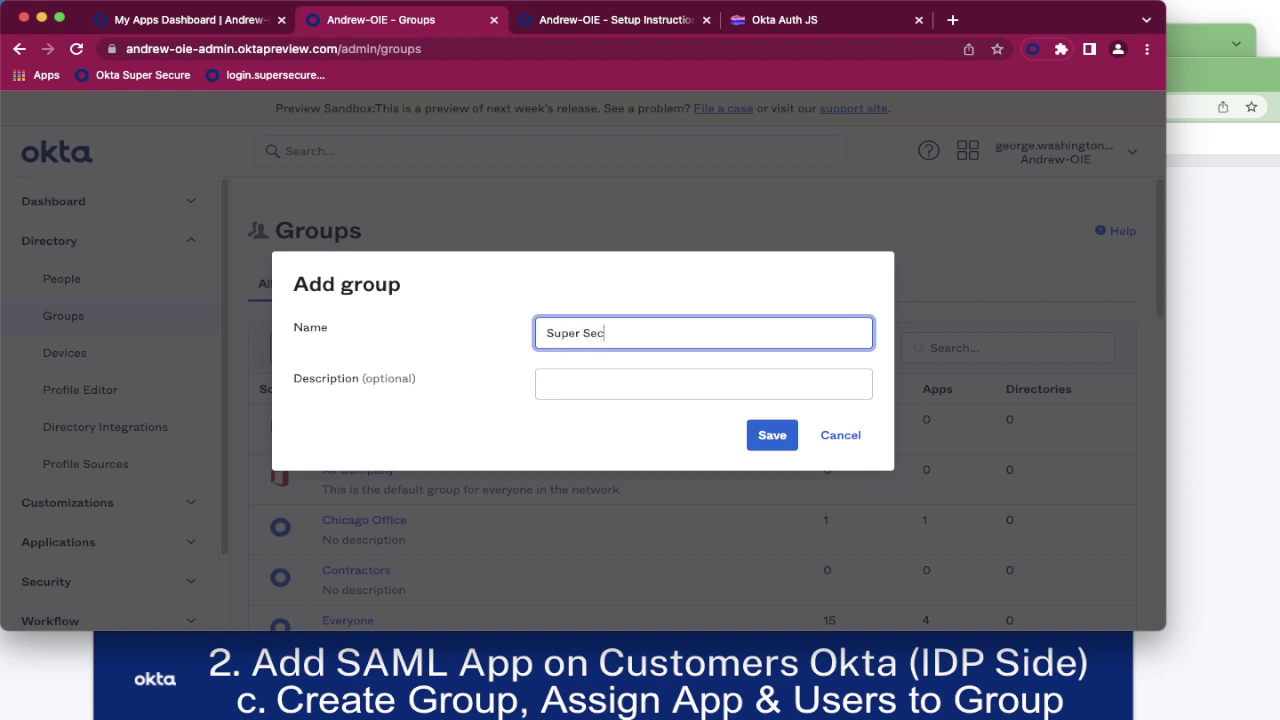
{"action": "type", "text": "sers"}
{"action": "left_click", "coordinate": [772, 436]}
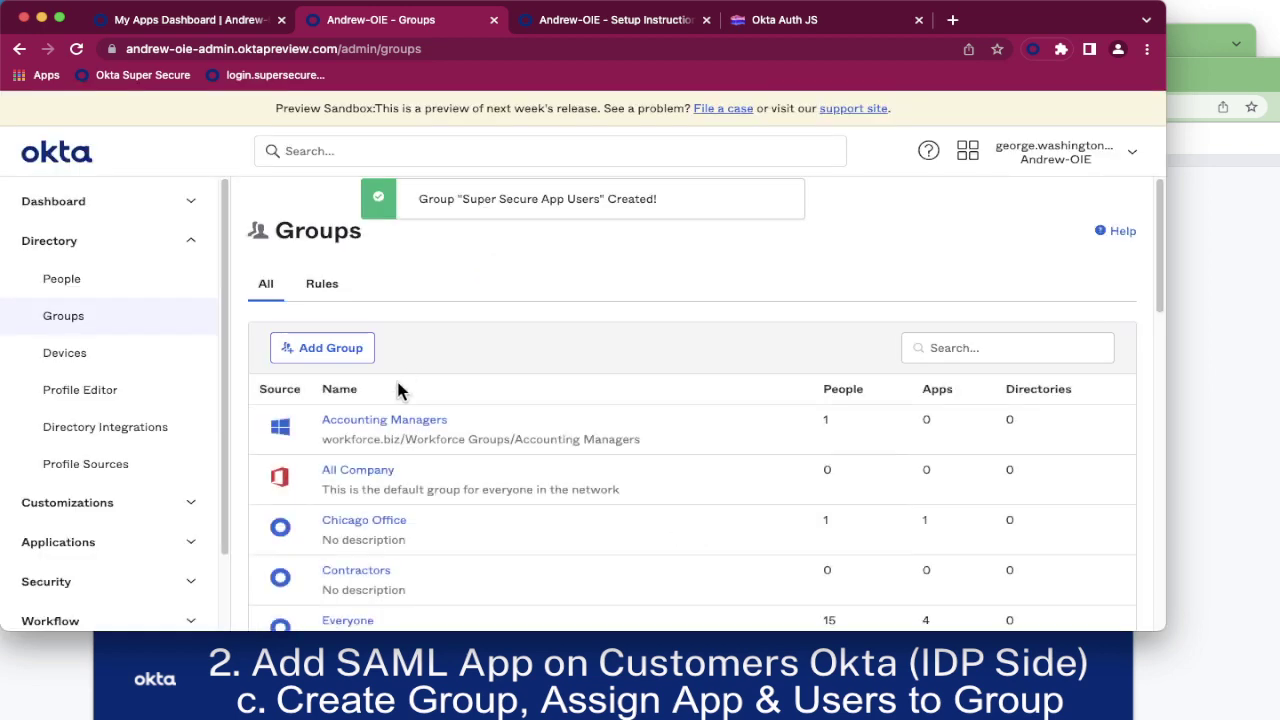
Step: Open the Super Secure App Users group, add the signed-in administrator's supersecure.xyz account as a member and save the membership
{"action": "scroll", "coordinate": [403, 394], "scroll_direction": "down", "scroll_amount": 5}
{"action": "scroll", "coordinate": [410, 460], "scroll_direction": "down", "scroll_amount": 5}
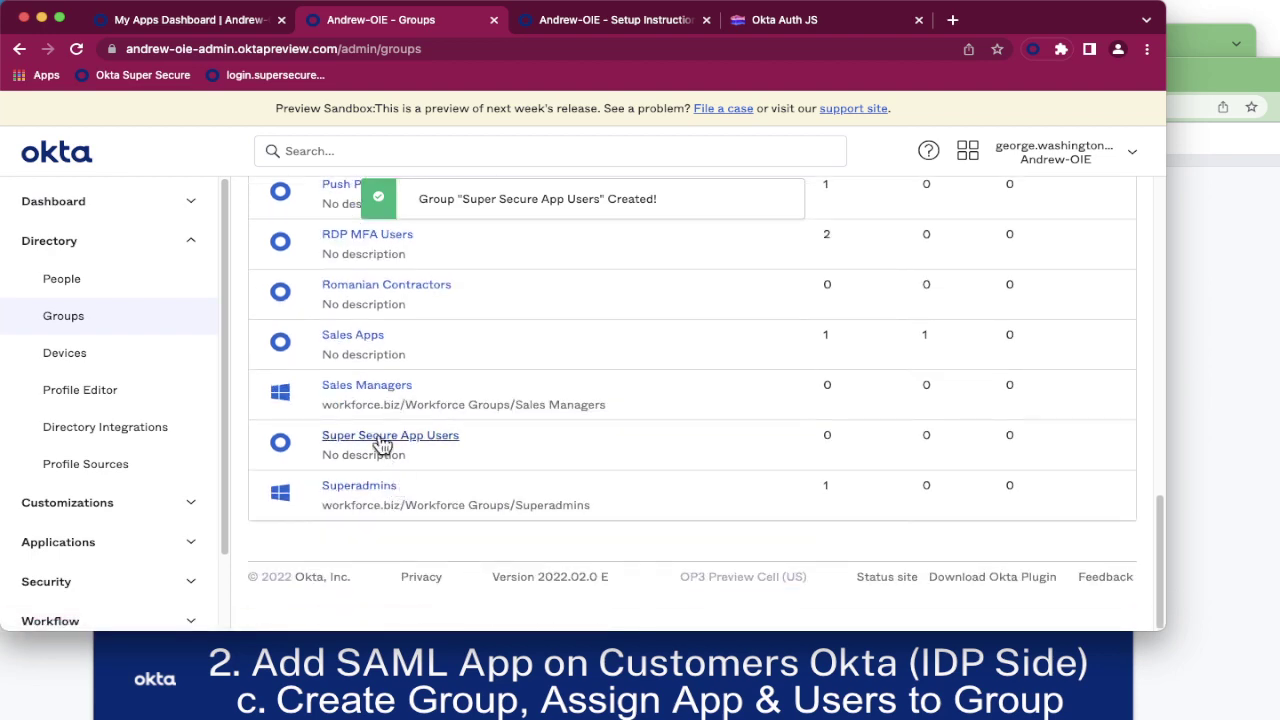
{"action": "left_click", "coordinate": [380, 437]}
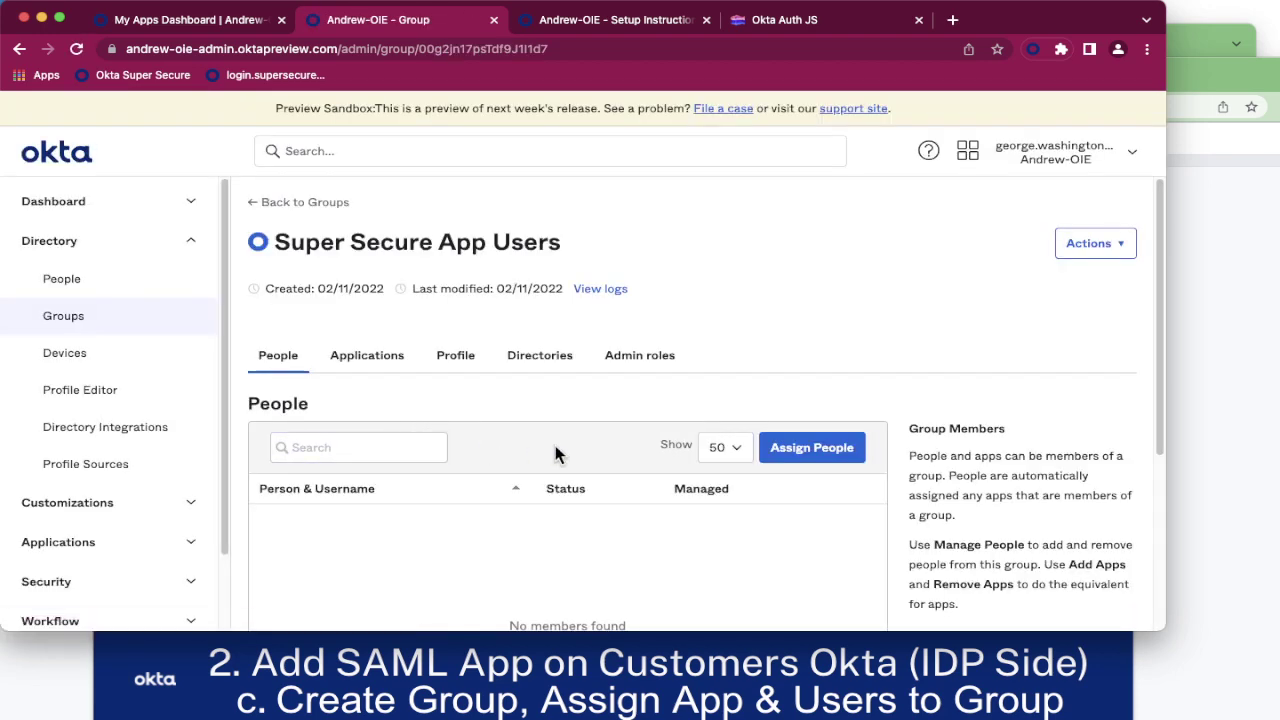
{"action": "left_click", "coordinate": [810, 448]}
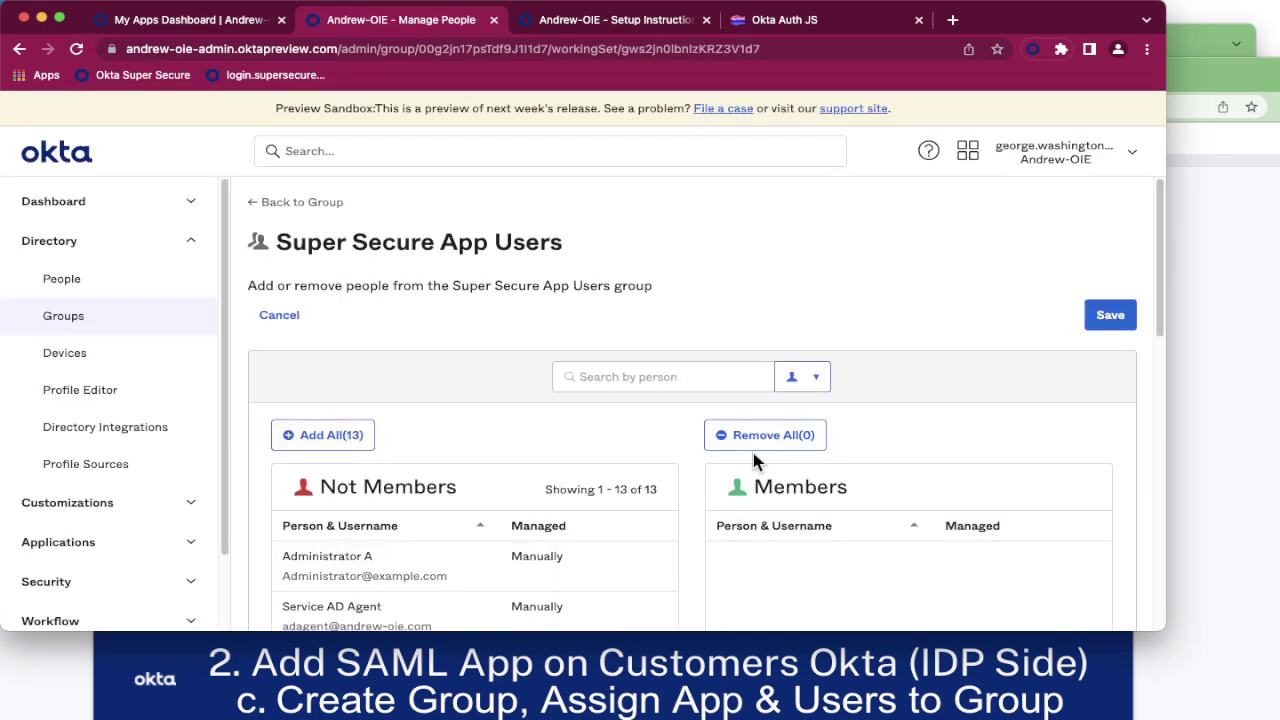
{"action": "left_click", "coordinate": [604, 376]}
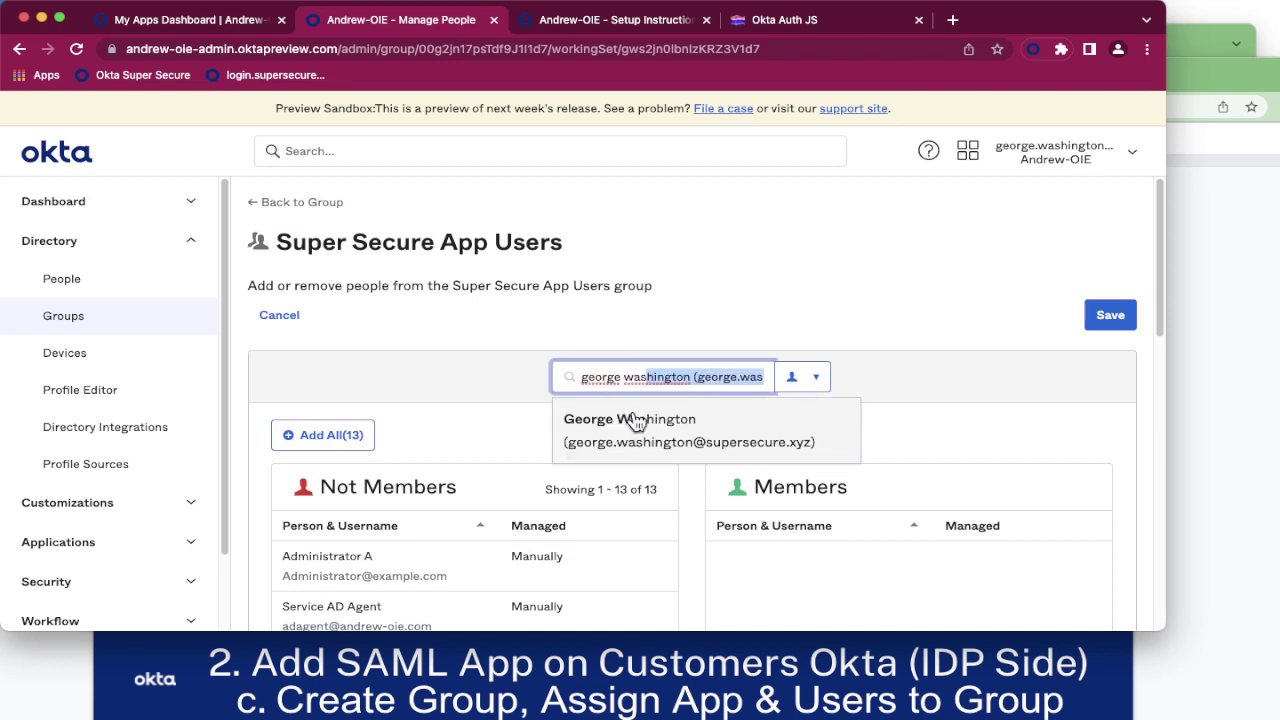
{"action": "left_click", "coordinate": [634, 430]}
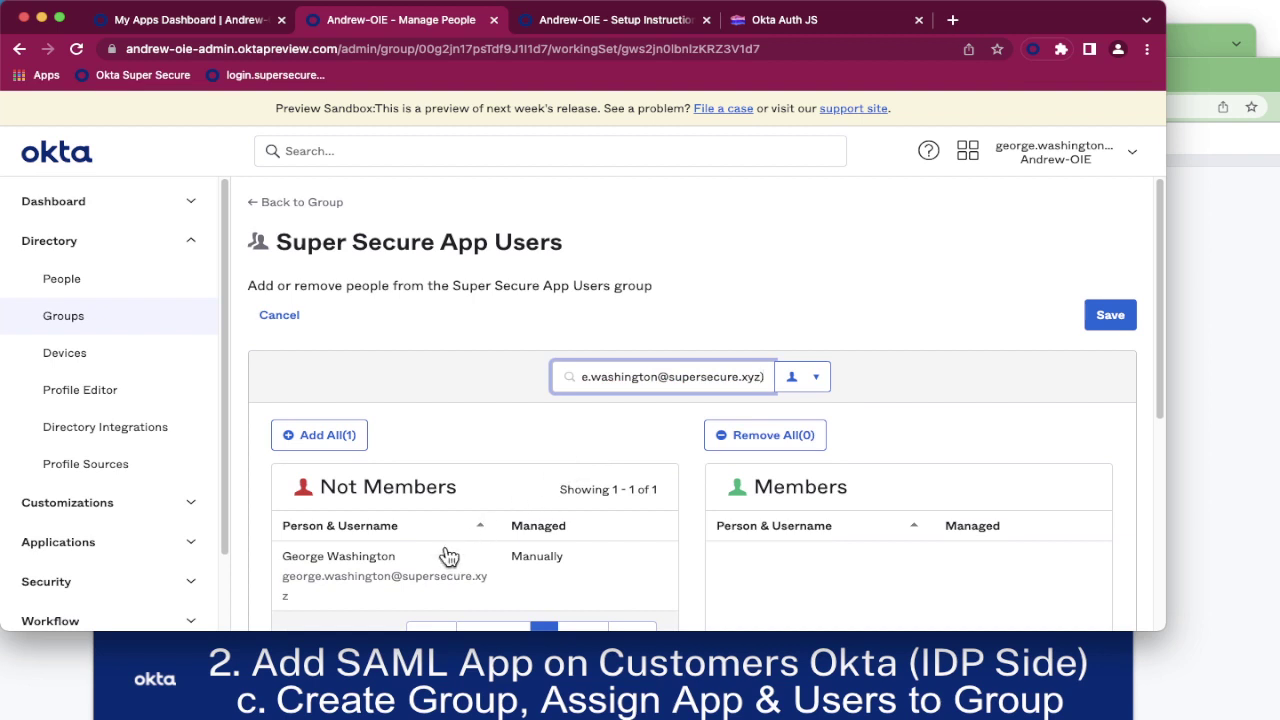
{"action": "left_click", "coordinate": [395, 585]}
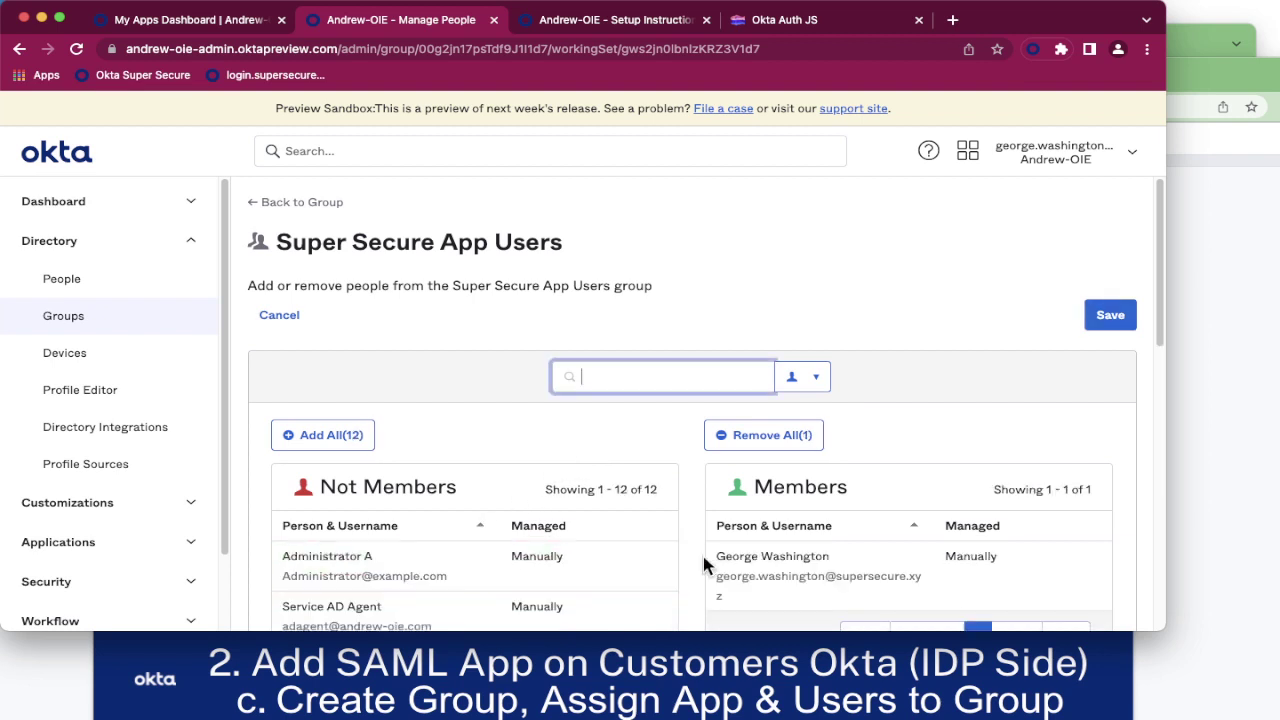
{"action": "left_click", "coordinate": [1110, 316]}
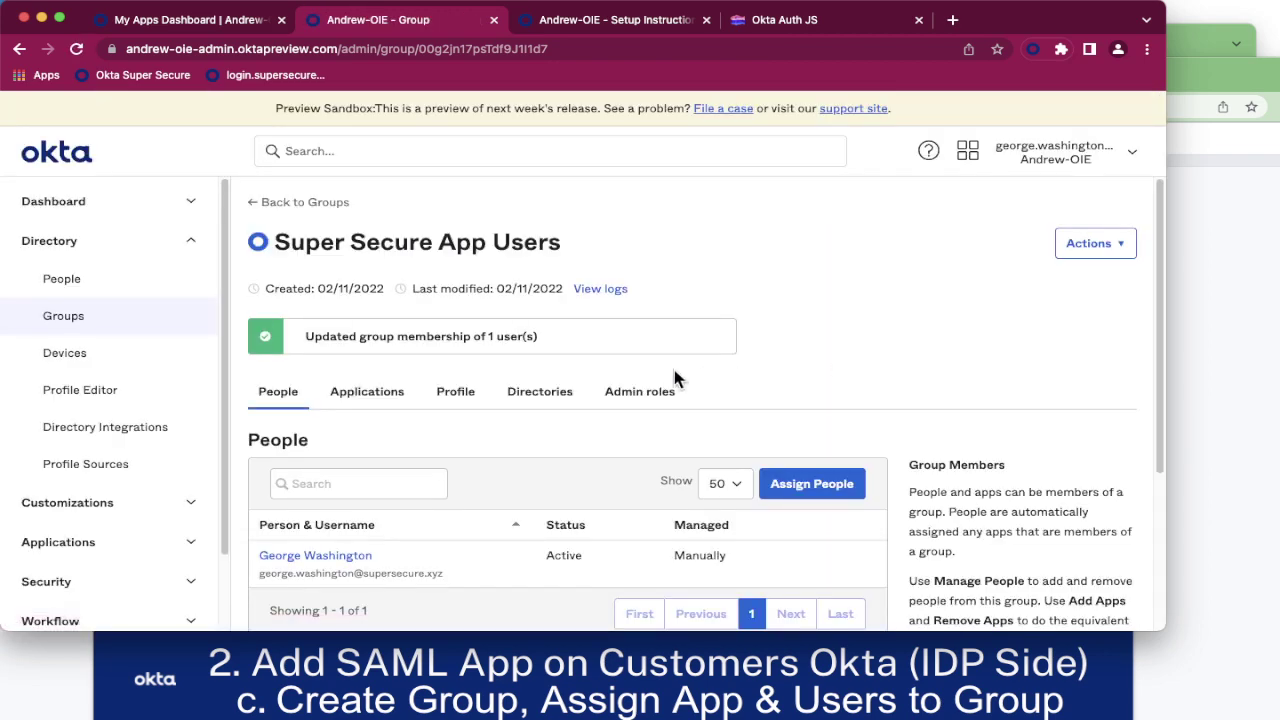
Step: Assign the Super Secure App (SAML) application to the Super Secure App Users group
{"action": "left_click", "coordinate": [372, 391]}
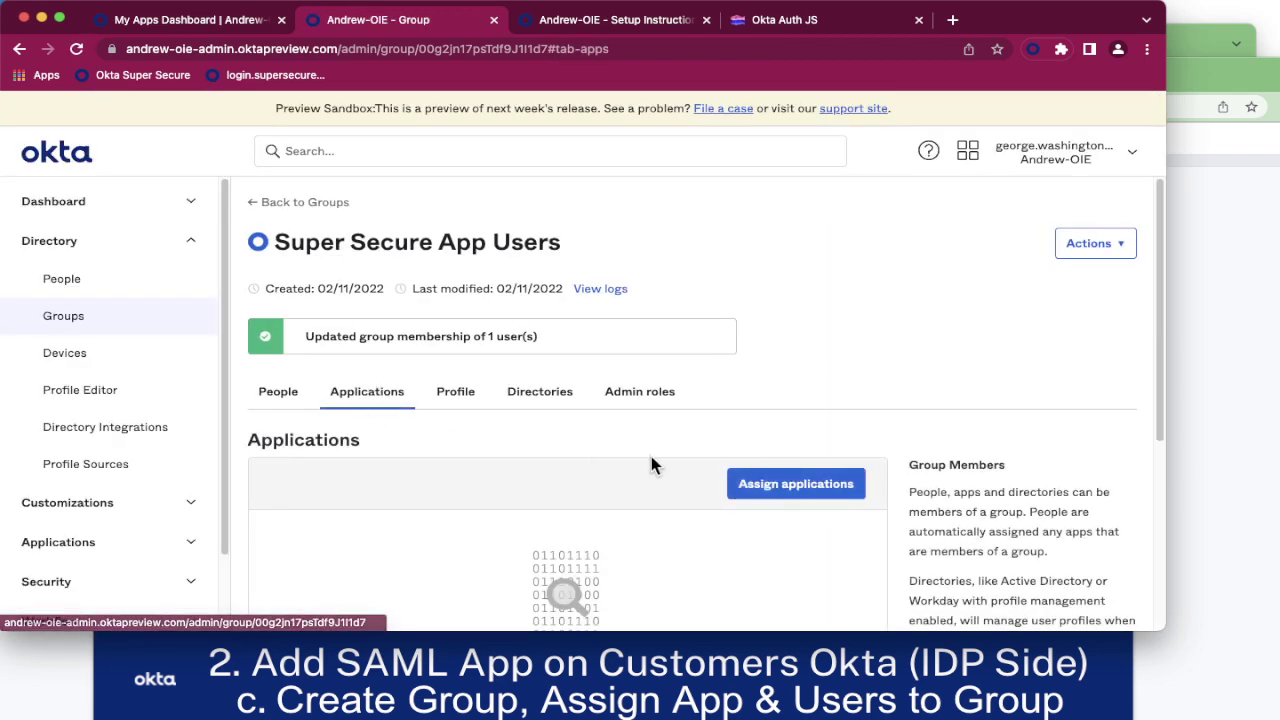
{"action": "scroll", "coordinate": [781, 488], "scroll_direction": "down", "scroll_amount": 2}
{"action": "key", "text": "Return"}
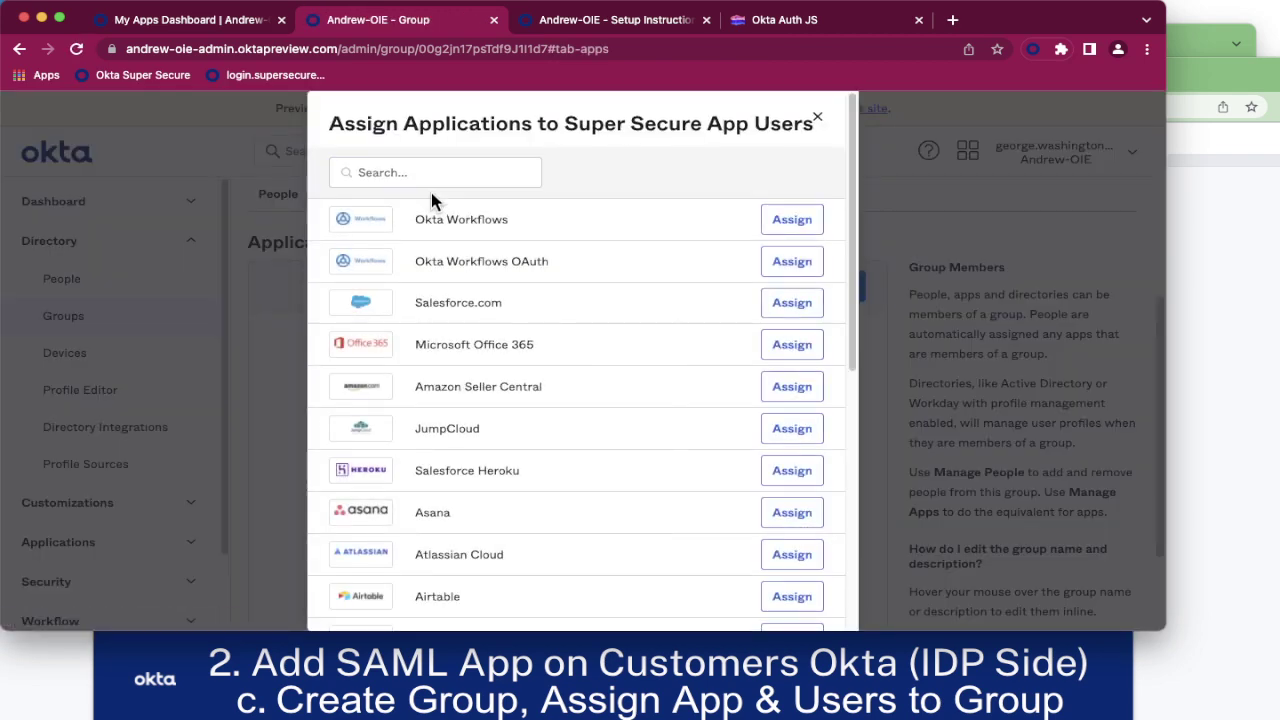
{"action": "left_click", "coordinate": [420, 172]}
{"action": "type", "text": "super"}
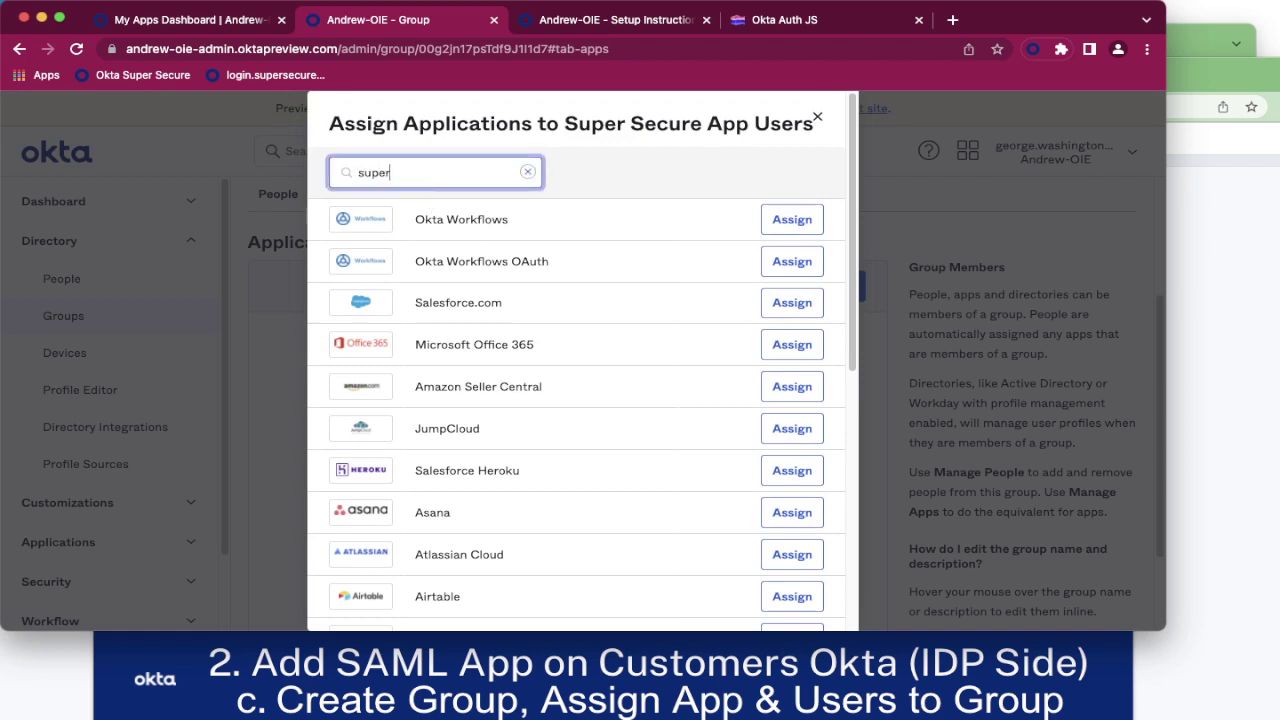
{"action": "left_click", "coordinate": [778, 246]}
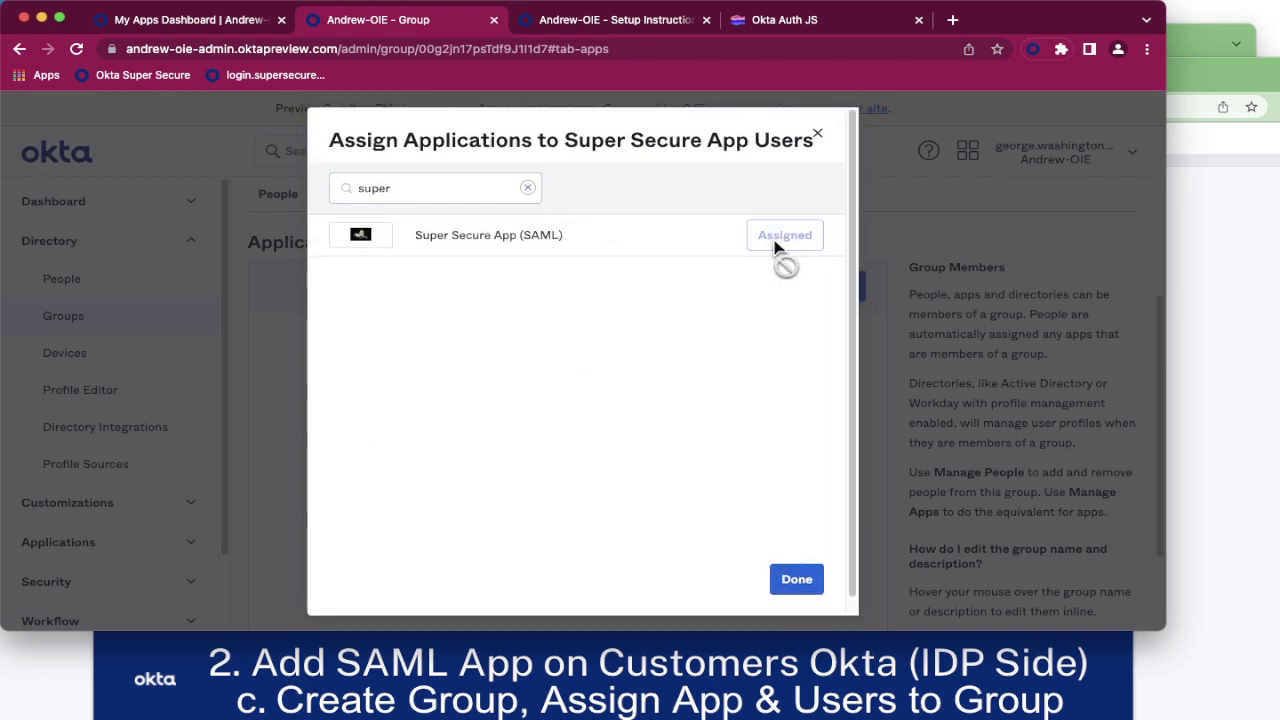
{"action": "left_click", "coordinate": [788, 585]}
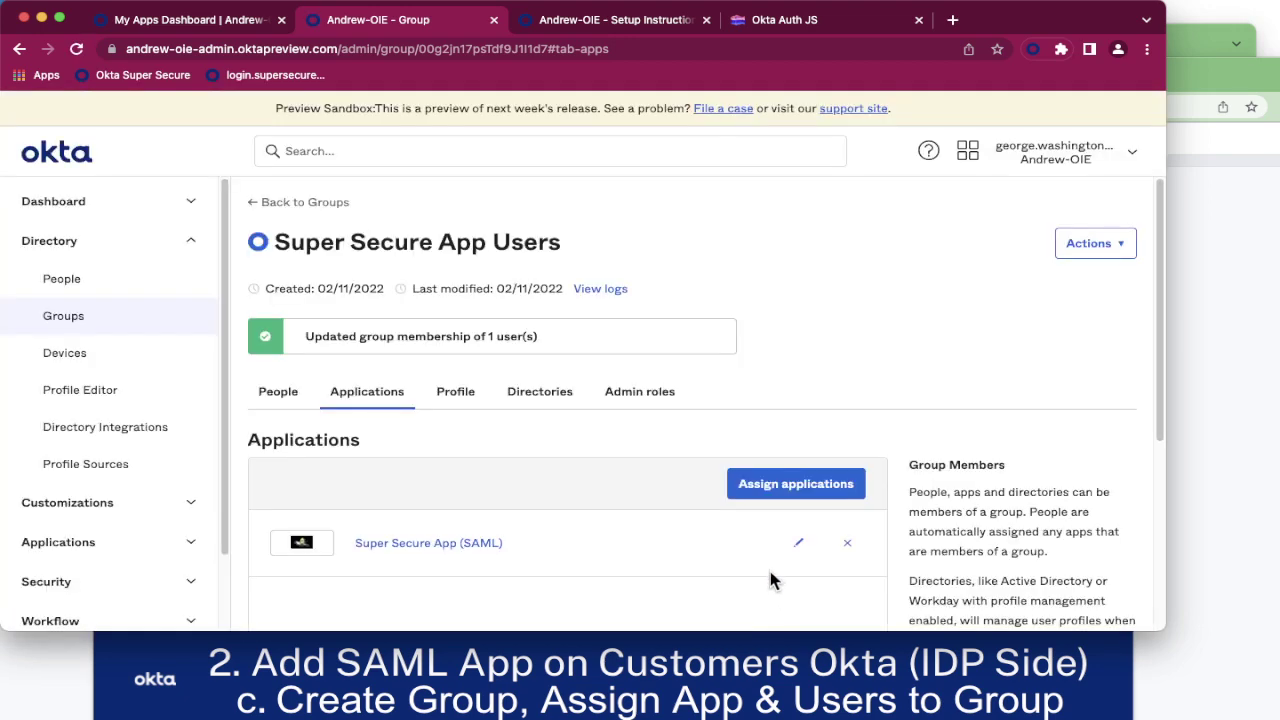
Step: Return to the SAML app's sign-on settings and advance the presentation to the slide on creating the external IDP on the service provider side
{"action": "right_click", "coordinate": [19, 48]}
{"action": "left_click", "coordinate": [233, 218]}
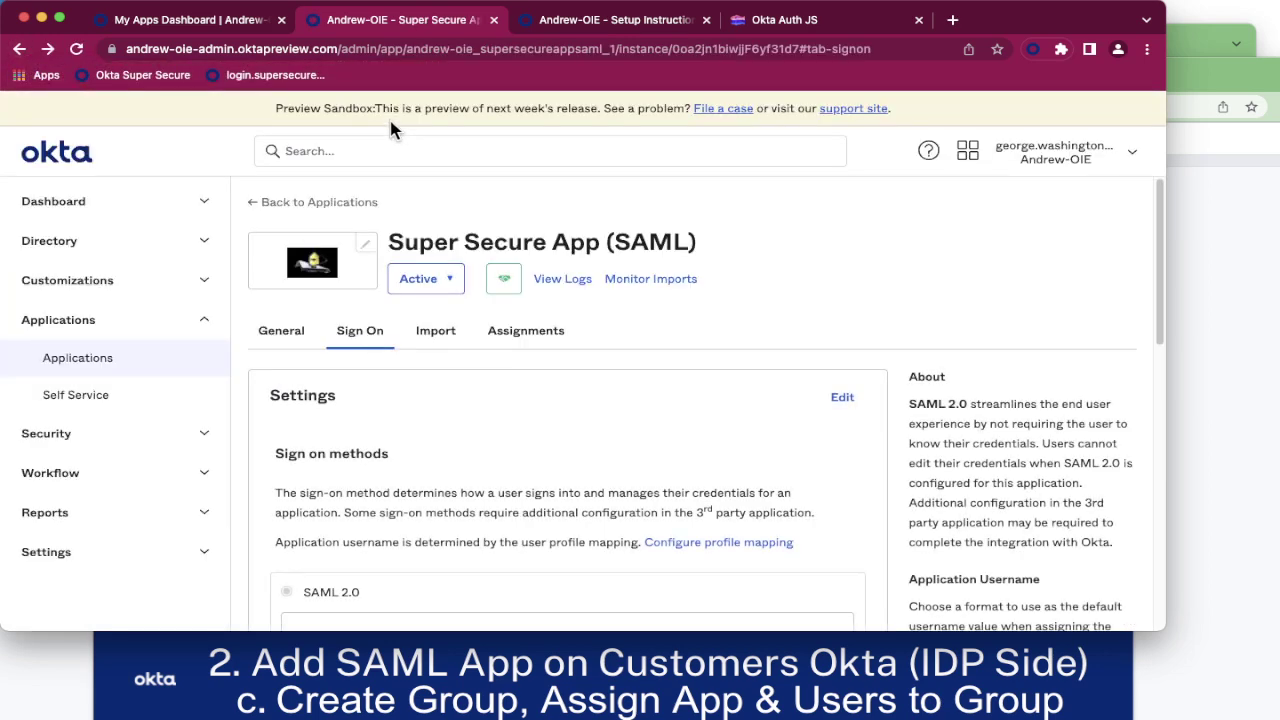
{"action": "left_click", "coordinate": [885, 705]}
{"action": "key", "text": "Down"}
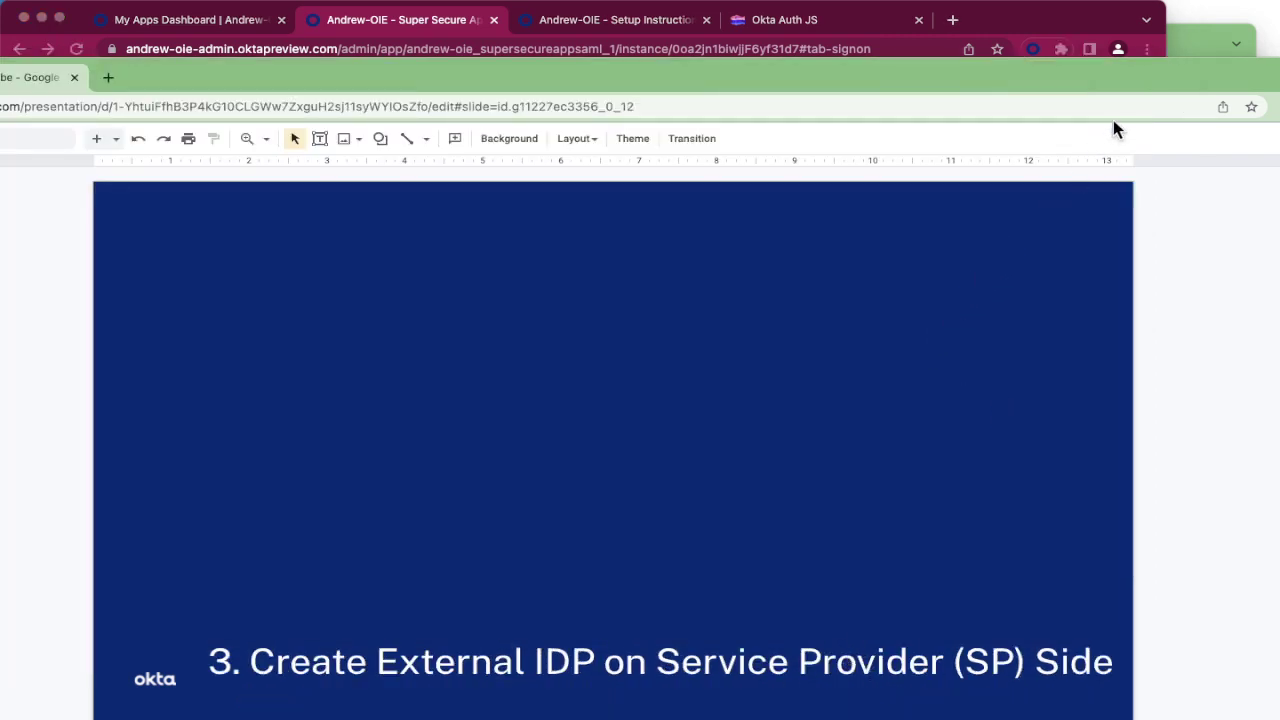
Step: Switch to the supersecuredev admin console and start adding a SAML 2.0 identity provider
{"action": "left_click", "coordinate": [1185, 42]}
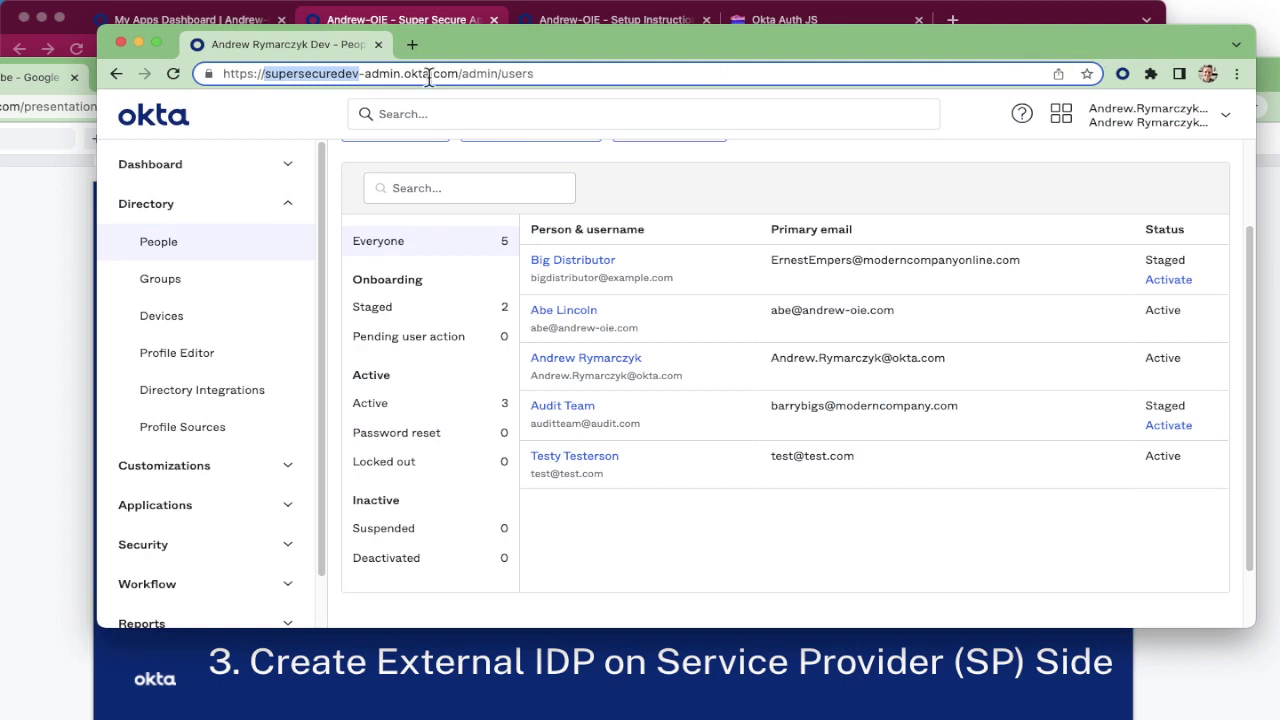
{"action": "scroll", "coordinate": [200, 440], "scroll_direction": "down", "scroll_amount": 1}
{"action": "left_click", "coordinate": [165, 490]}
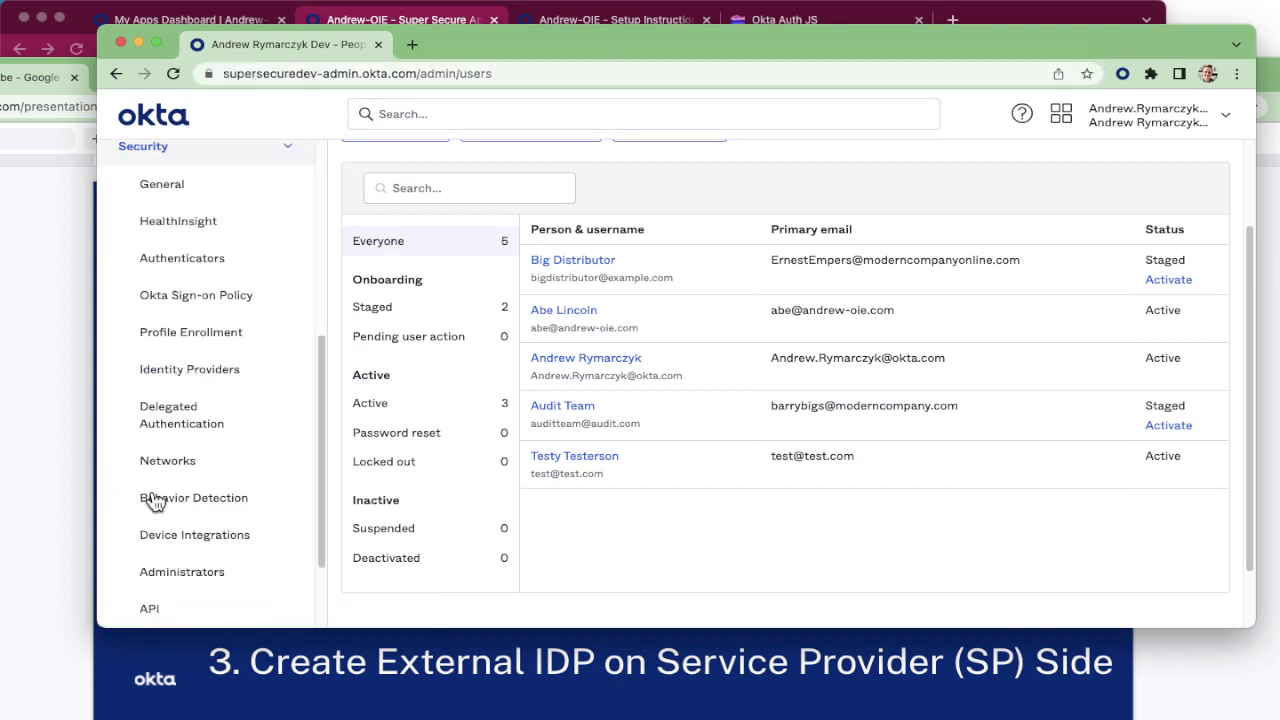
{"action": "left_click", "coordinate": [202, 369]}
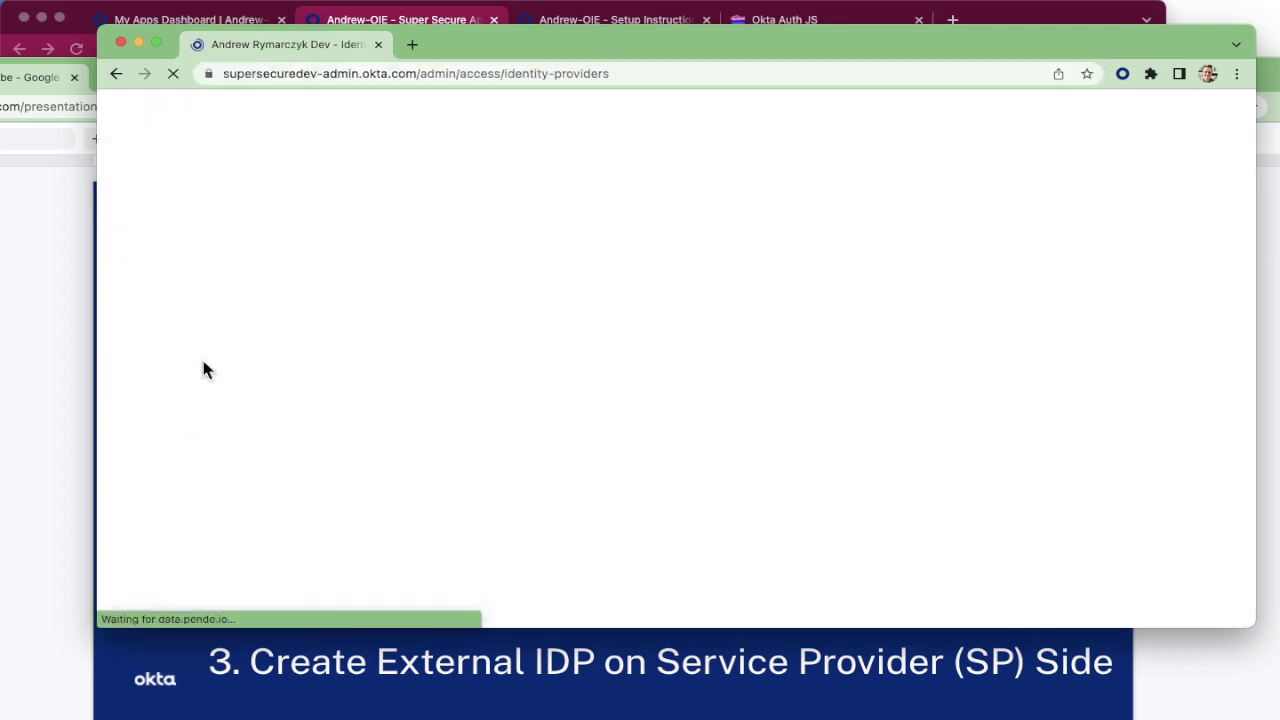
{"action": "left_click", "coordinate": [451, 313]}
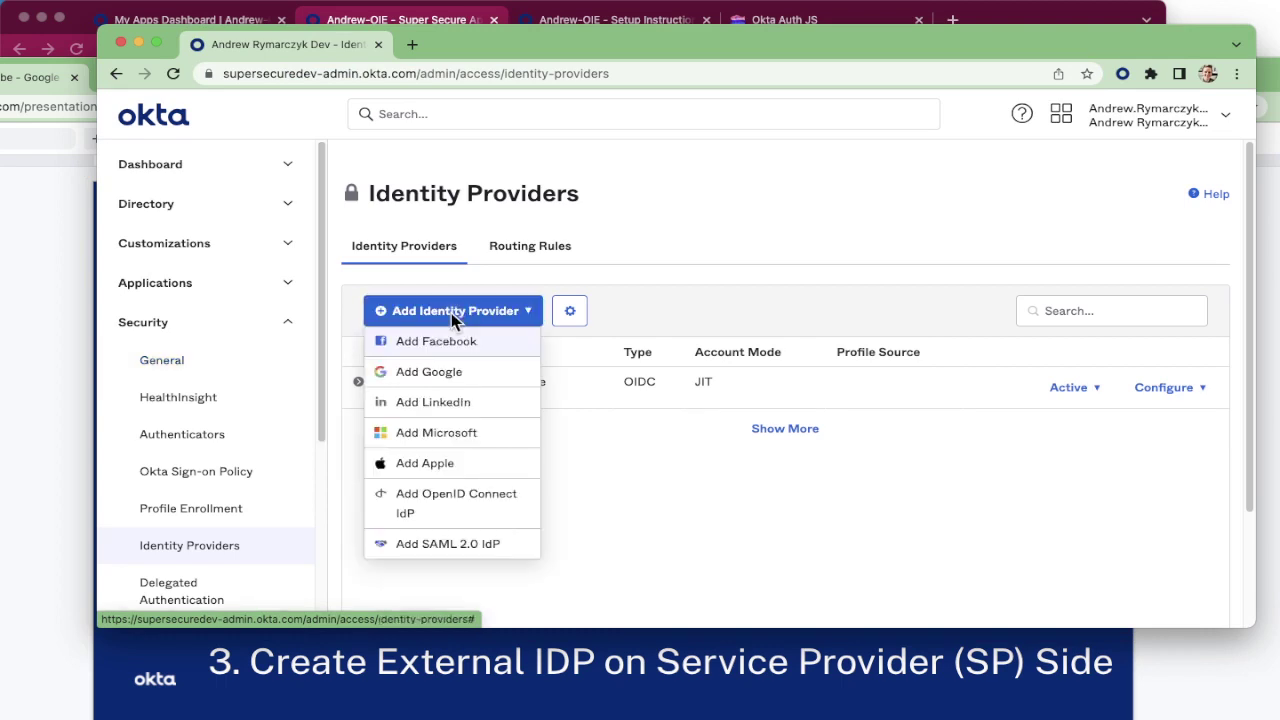
{"action": "left_click", "coordinate": [484, 555]}
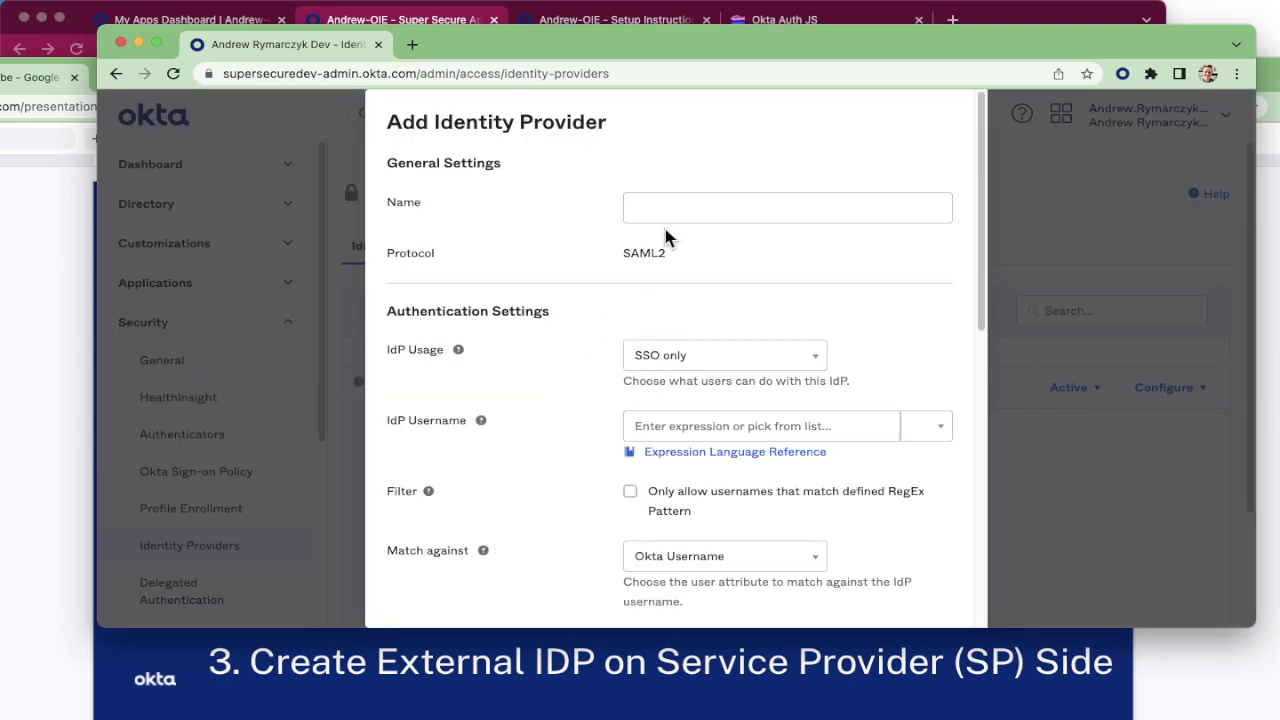
Step: Name the identity provider Customers IDP supersecure.xyz and set its IdP username to idpuser.subjectNameId
{"action": "left_click", "coordinate": [668, 218]}
{"action": "type", "text": "Customers IDP supersecure.xyz"}
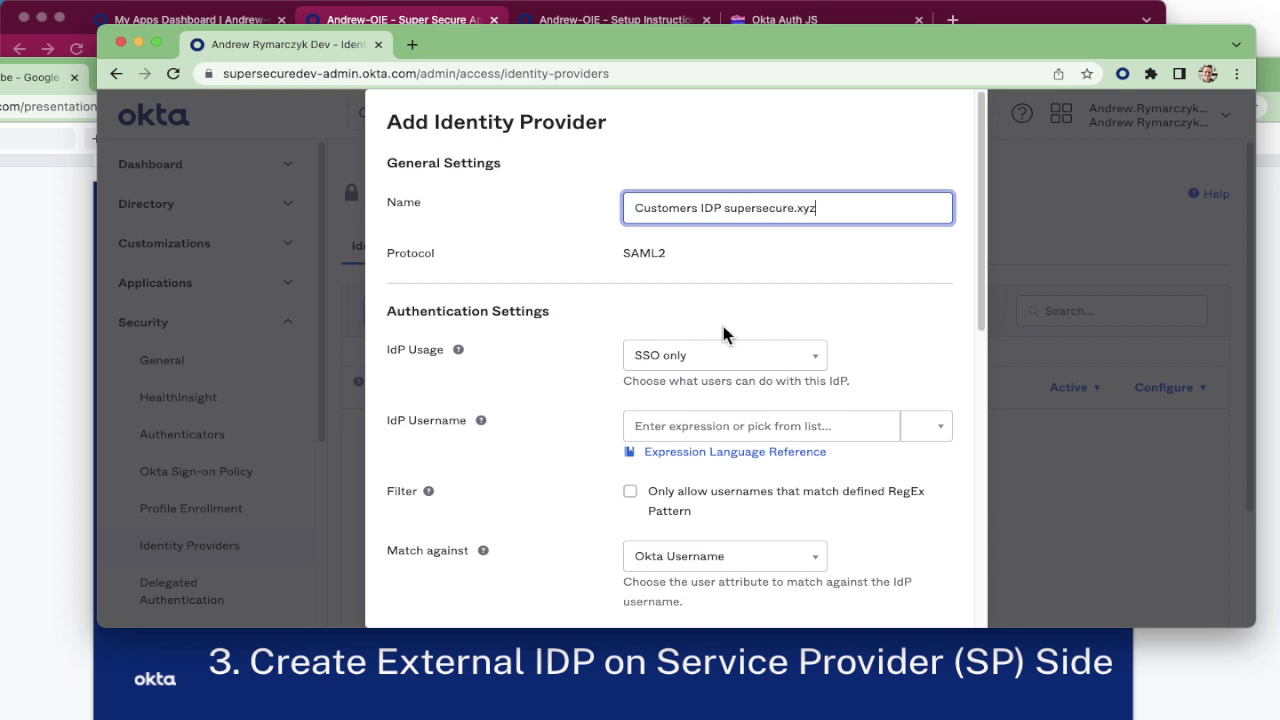
{"action": "scroll", "coordinate": [749, 309], "scroll_direction": "down", "scroll_amount": 2}
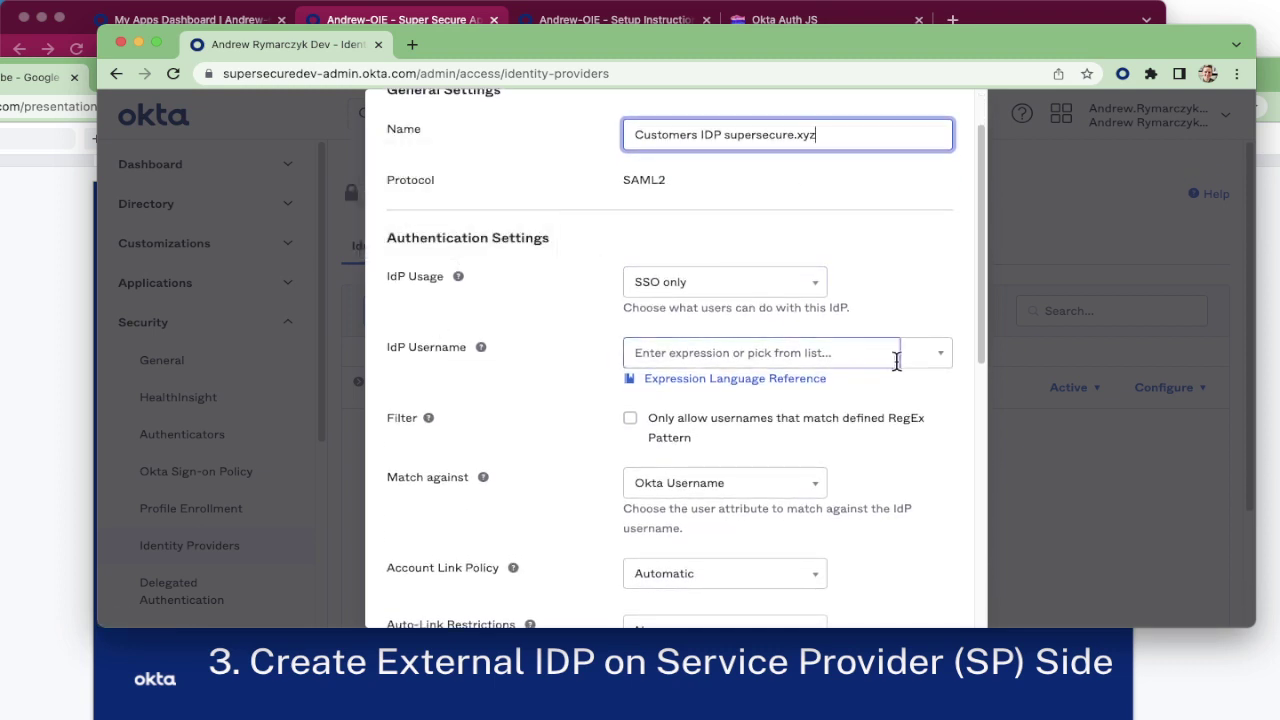
{"action": "left_click", "coordinate": [940, 356]}
{"action": "left_click", "coordinate": [703, 390]}
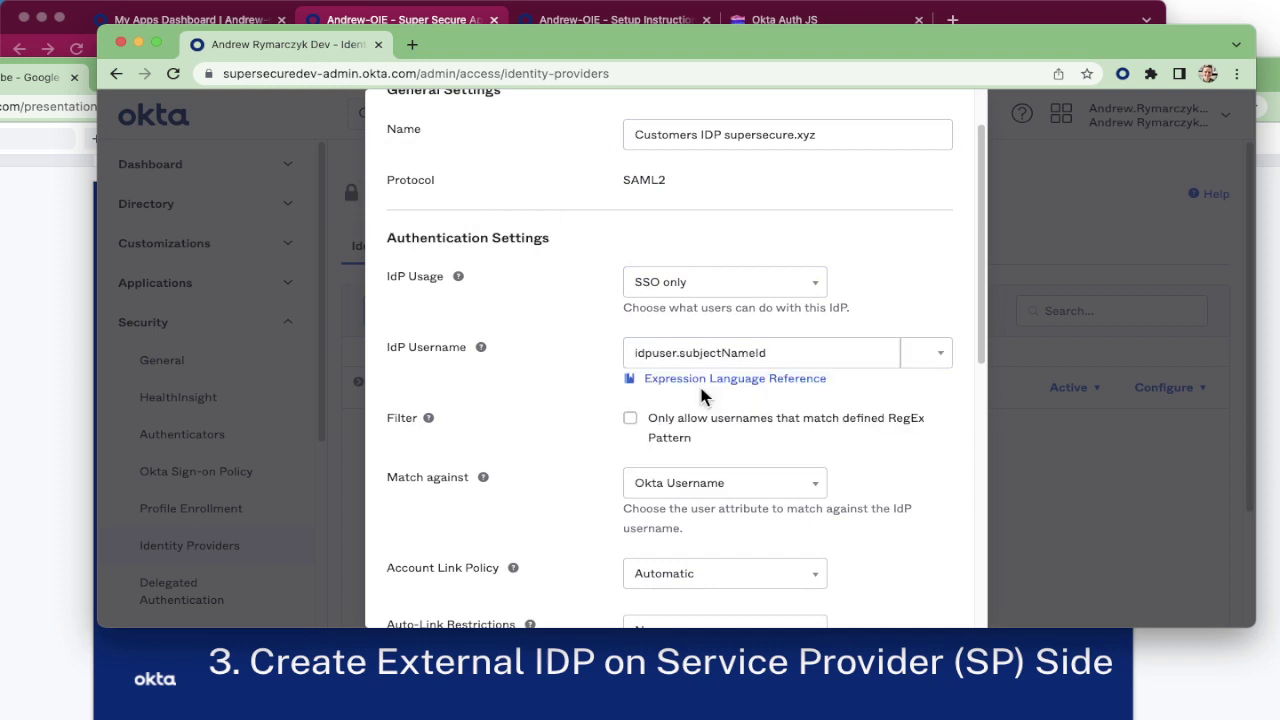
Step: Set the JIT group assignments to Assign to specific groups and select the App Super Secure Dev group
{"action": "scroll", "coordinate": [561, 358], "scroll_direction": "down", "scroll_amount": 1}
{"action": "scroll", "coordinate": [561, 358], "scroll_direction": "down", "scroll_amount": 3}
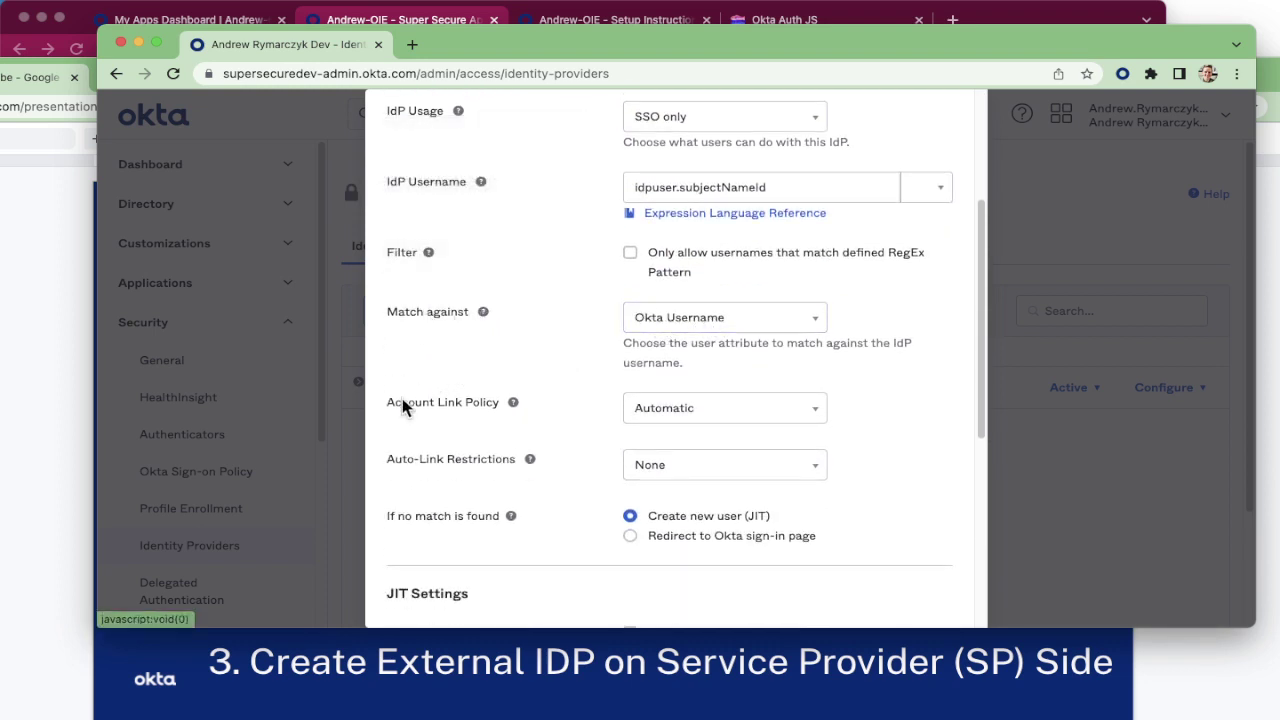
{"action": "scroll", "coordinate": [694, 426], "scroll_direction": "down", "scroll_amount": 1}
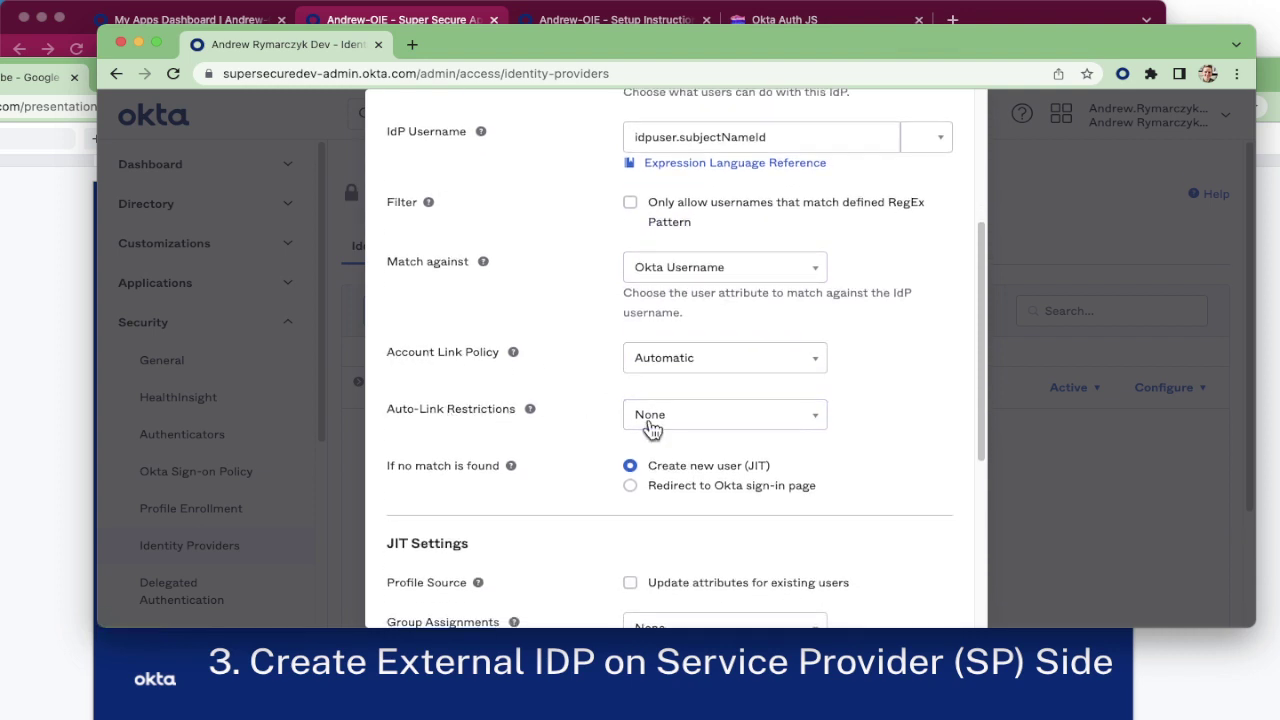
{"action": "scroll", "coordinate": [677, 423], "scroll_direction": "down", "scroll_amount": 1}
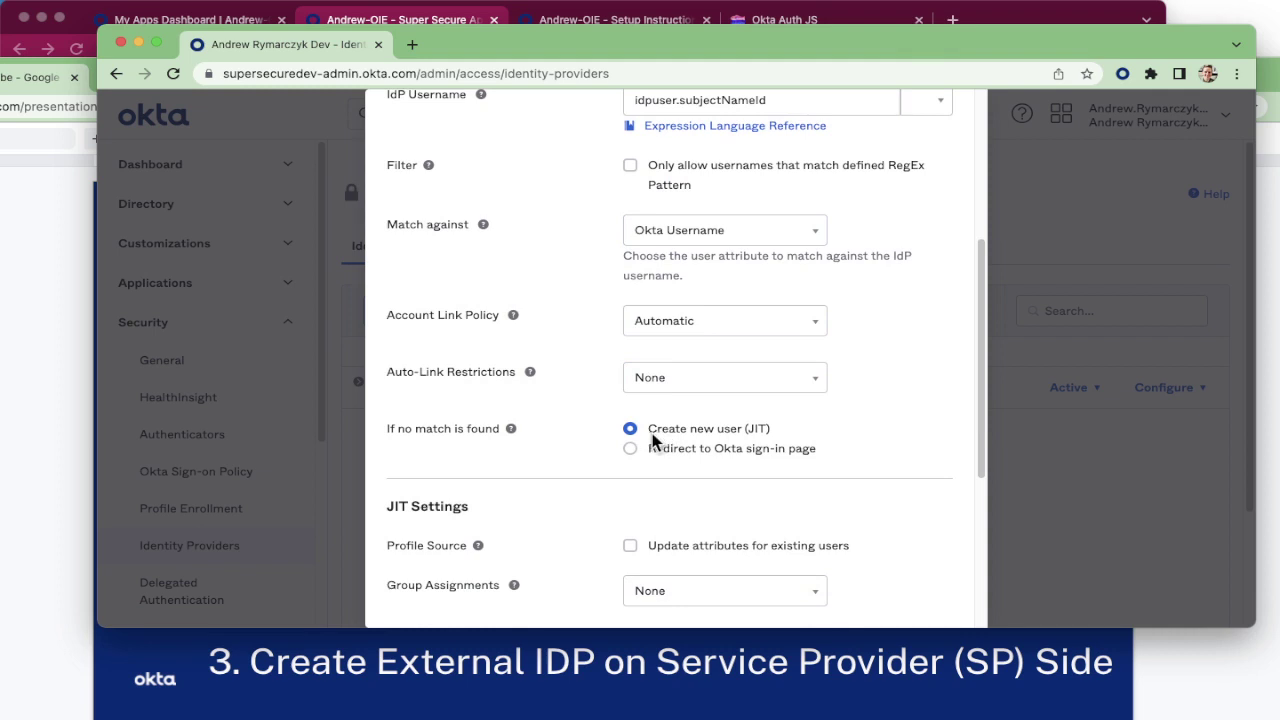
{"action": "scroll", "coordinate": [788, 440], "scroll_direction": "down", "scroll_amount": 1}
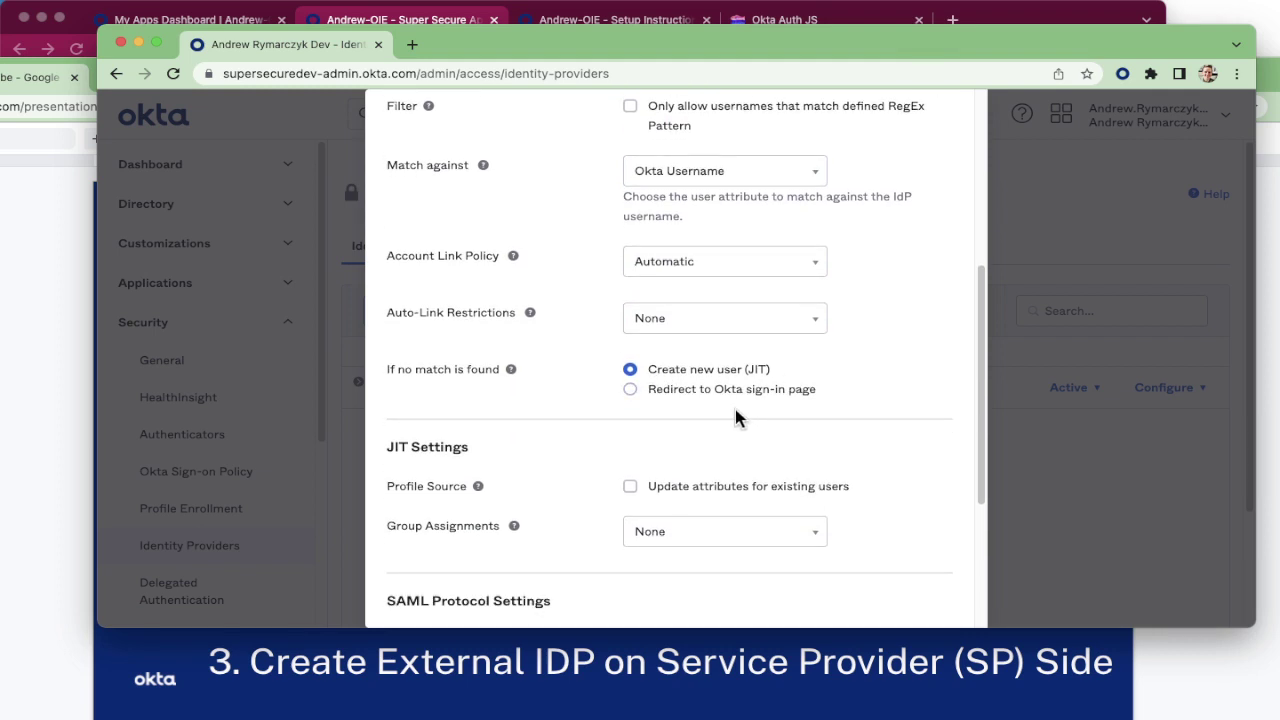
{"action": "scroll", "coordinate": [920, 410], "scroll_direction": "down", "scroll_amount": 2}
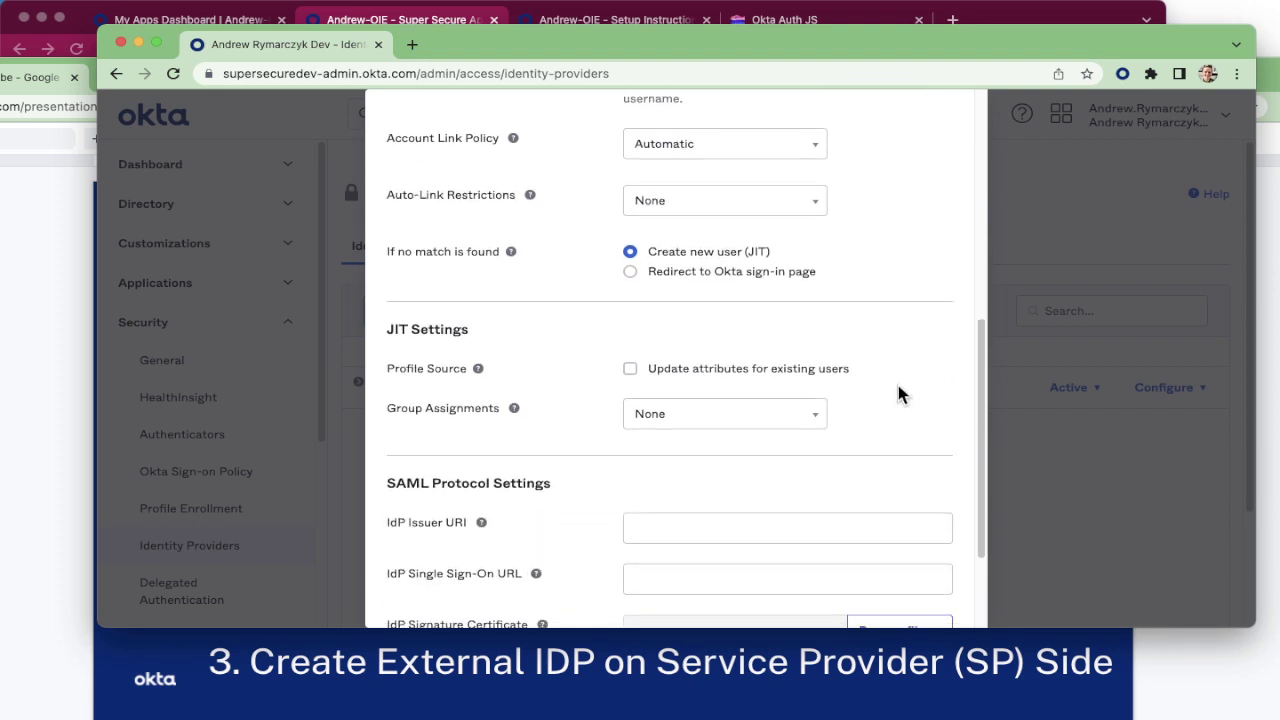
{"action": "scroll", "coordinate": [908, 360], "scroll_direction": "down", "scroll_amount": 1}
{"action": "left_click", "coordinate": [775, 386]}
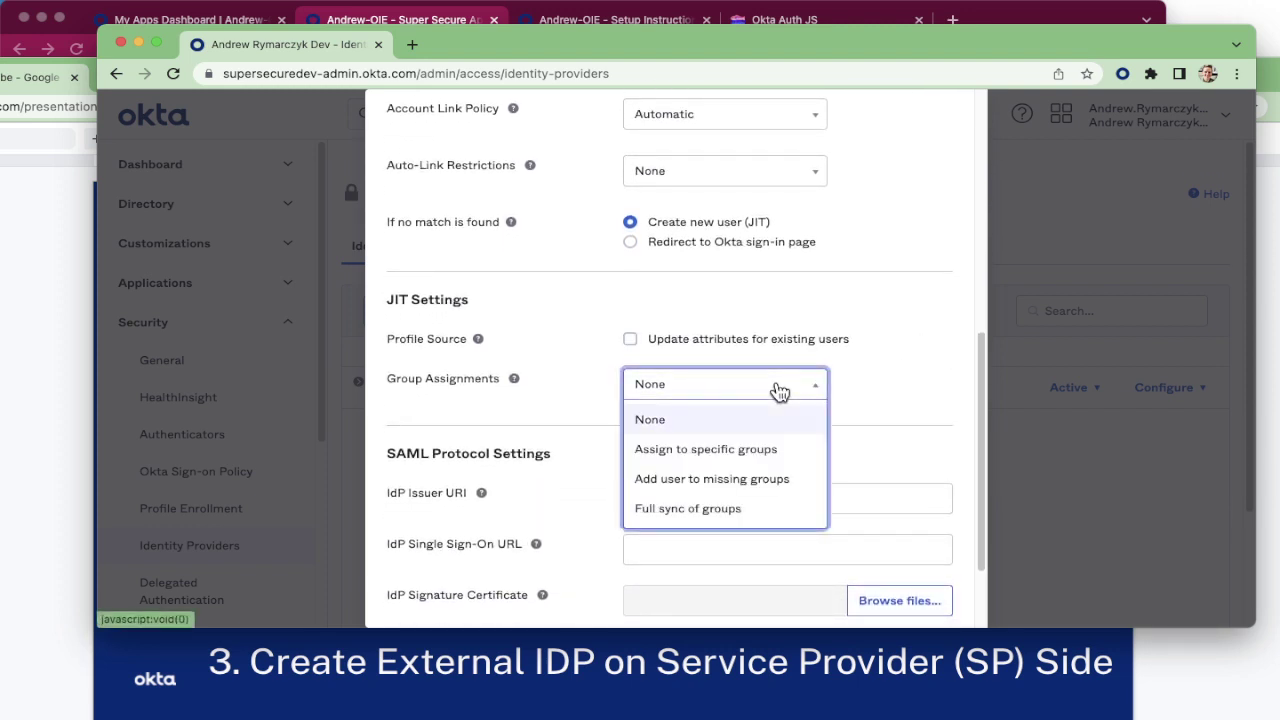
{"action": "left_click", "coordinate": [764, 459]}
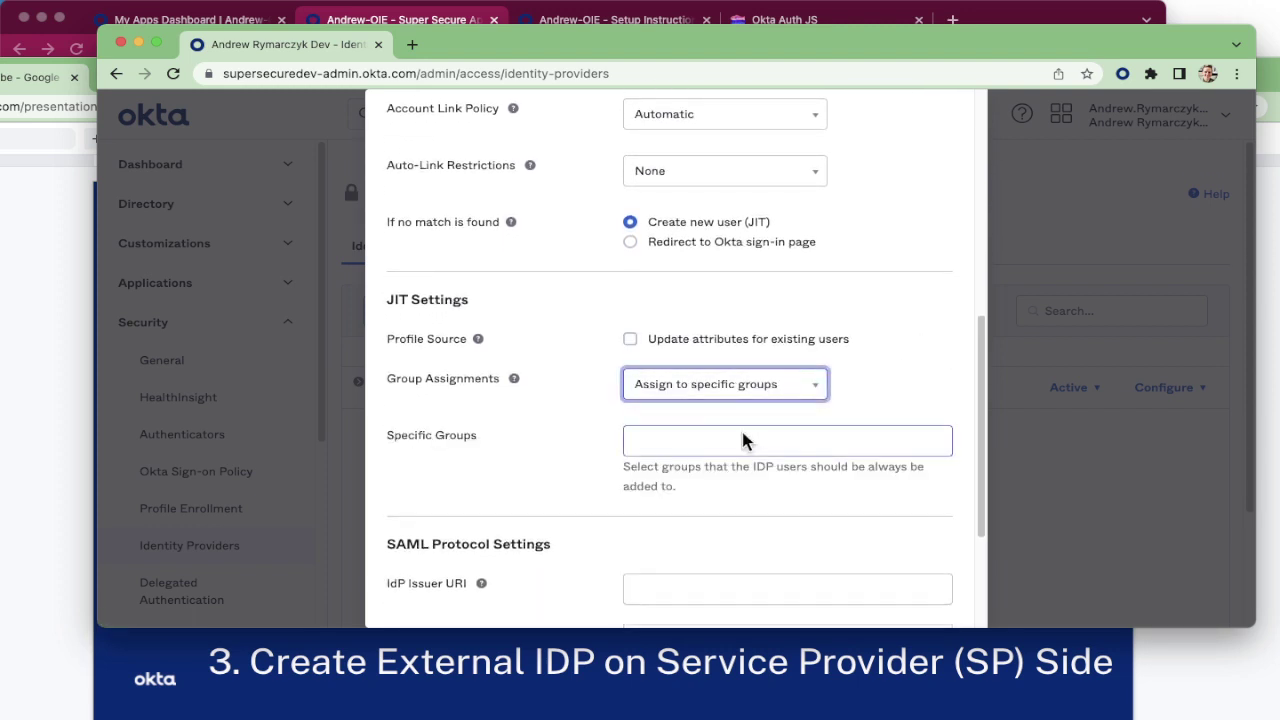
{"action": "left_click", "coordinate": [736, 436]}
{"action": "type", "text": "app"}
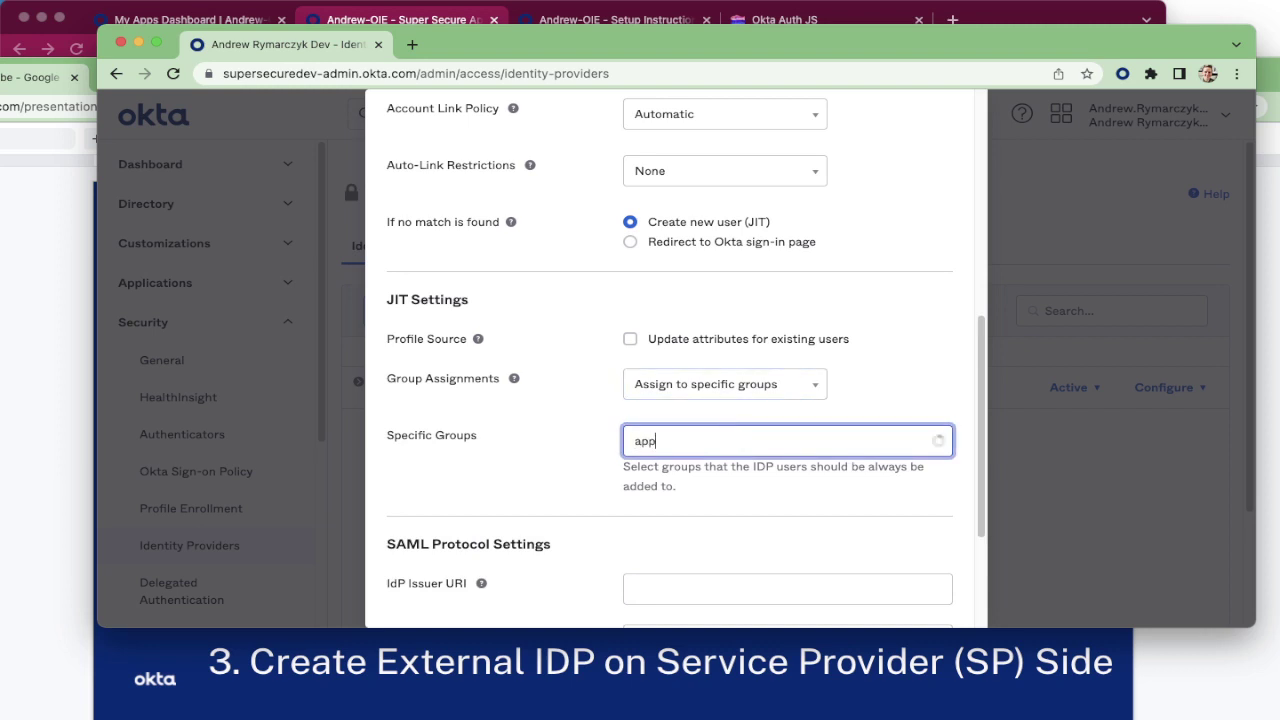
{"action": "left_click", "coordinate": [738, 488]}
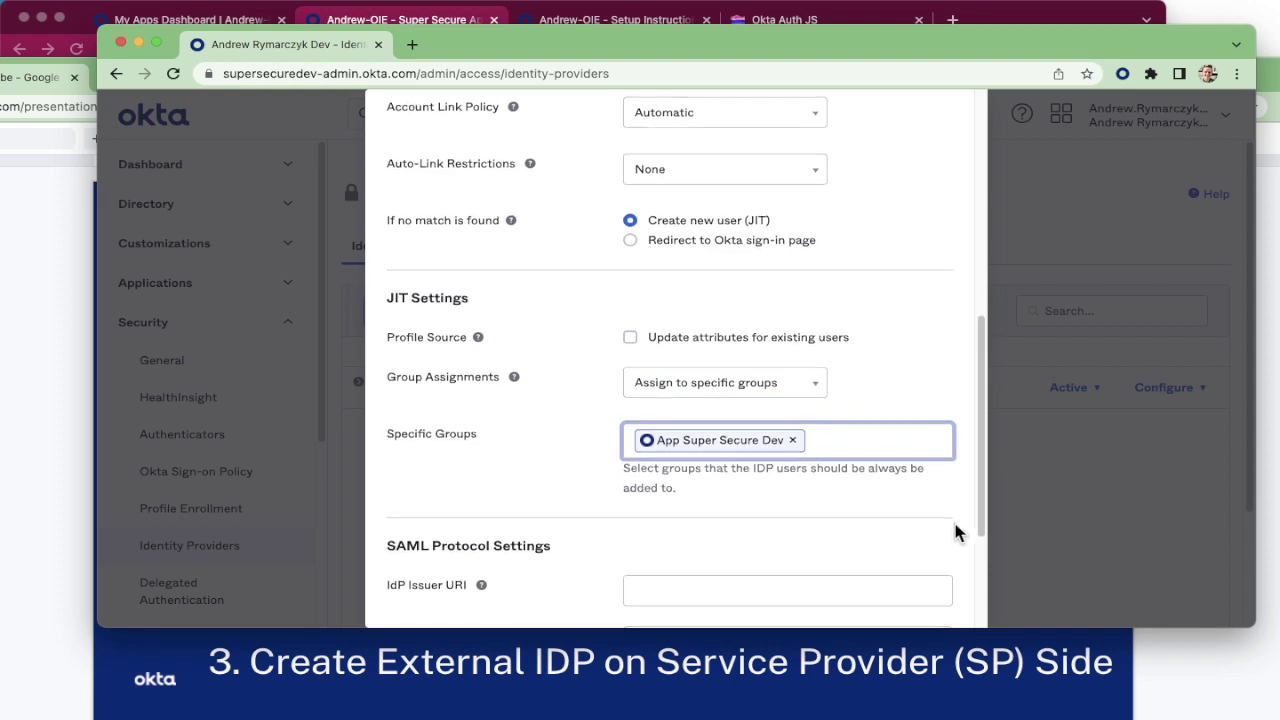
Step: Advance the presentation to the Input URLS and Cert from Customer item and return to the identity provider's SAML protocol settings
{"action": "scroll", "coordinate": [917, 529], "scroll_direction": "down", "scroll_amount": 5}
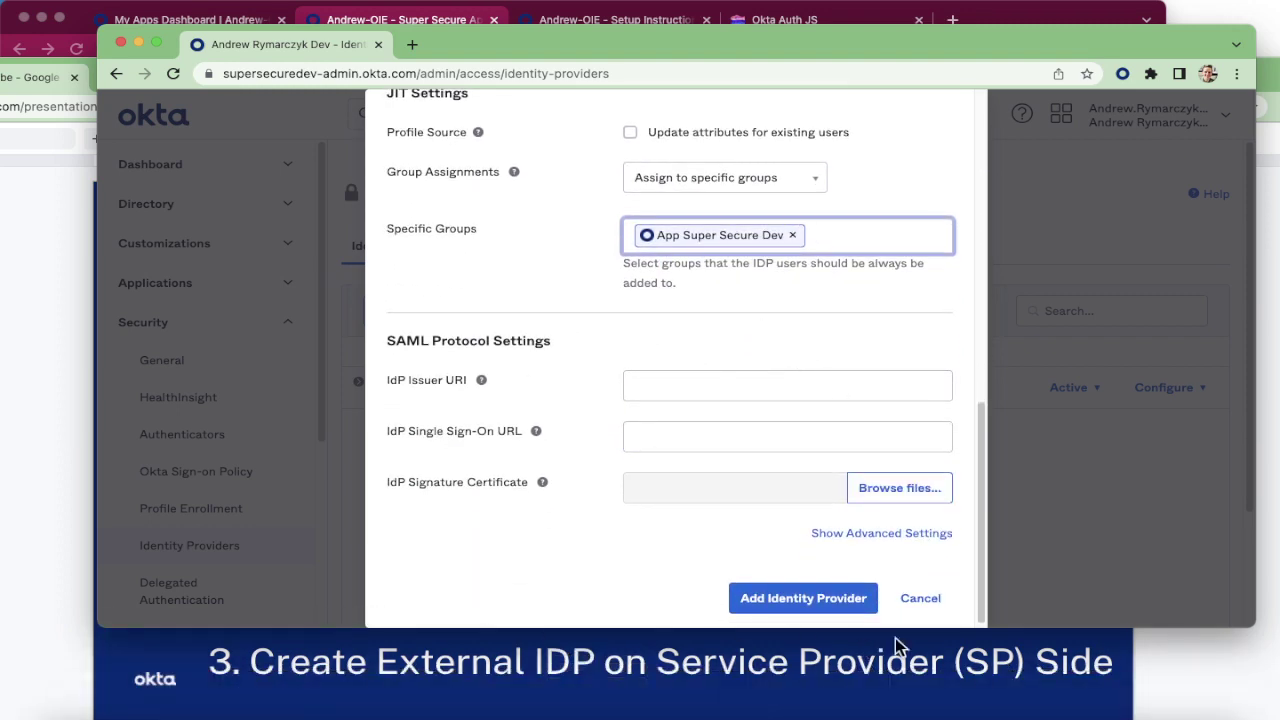
{"action": "left_click", "coordinate": [938, 662]}
{"action": "key", "text": "Down"}
{"action": "left_click", "coordinate": [613, 46]}
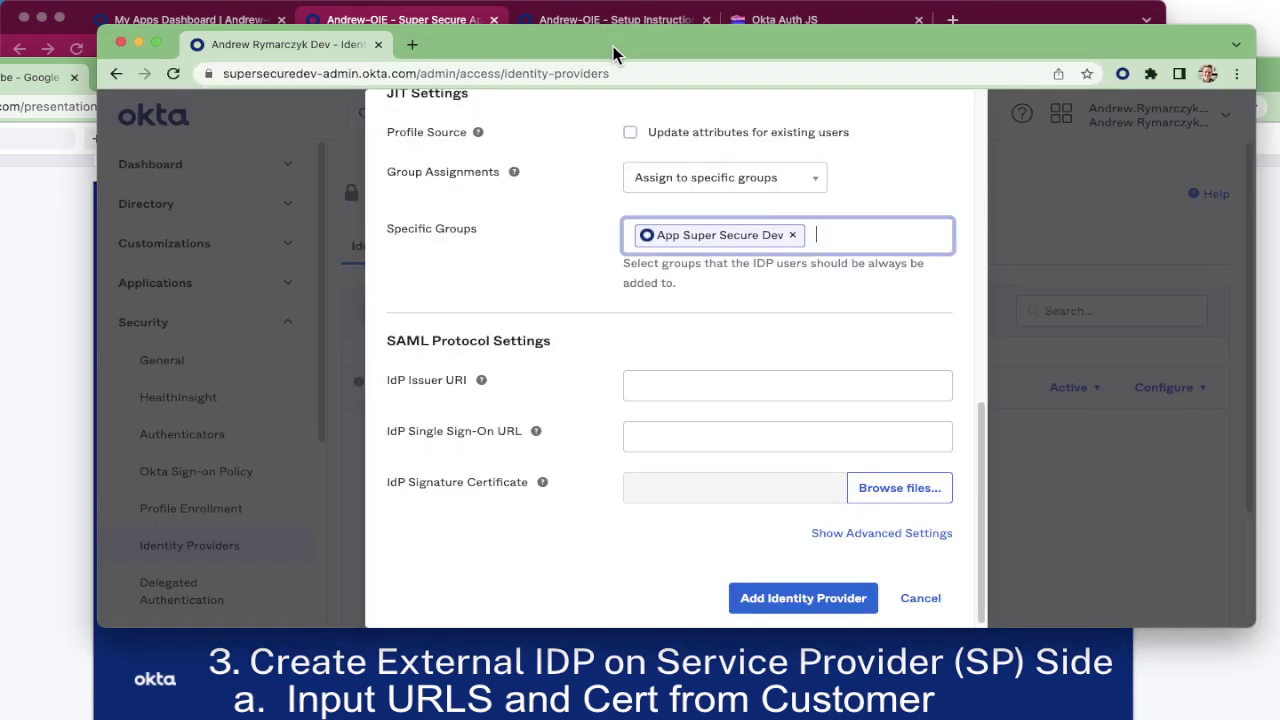
Step: Copy the Identity Provider Single Sign-On URL from the customer's SAML setup instructions into the new provider's IdP Single Sign-On URL
{"action": "left_click", "coordinate": [567, 22]}
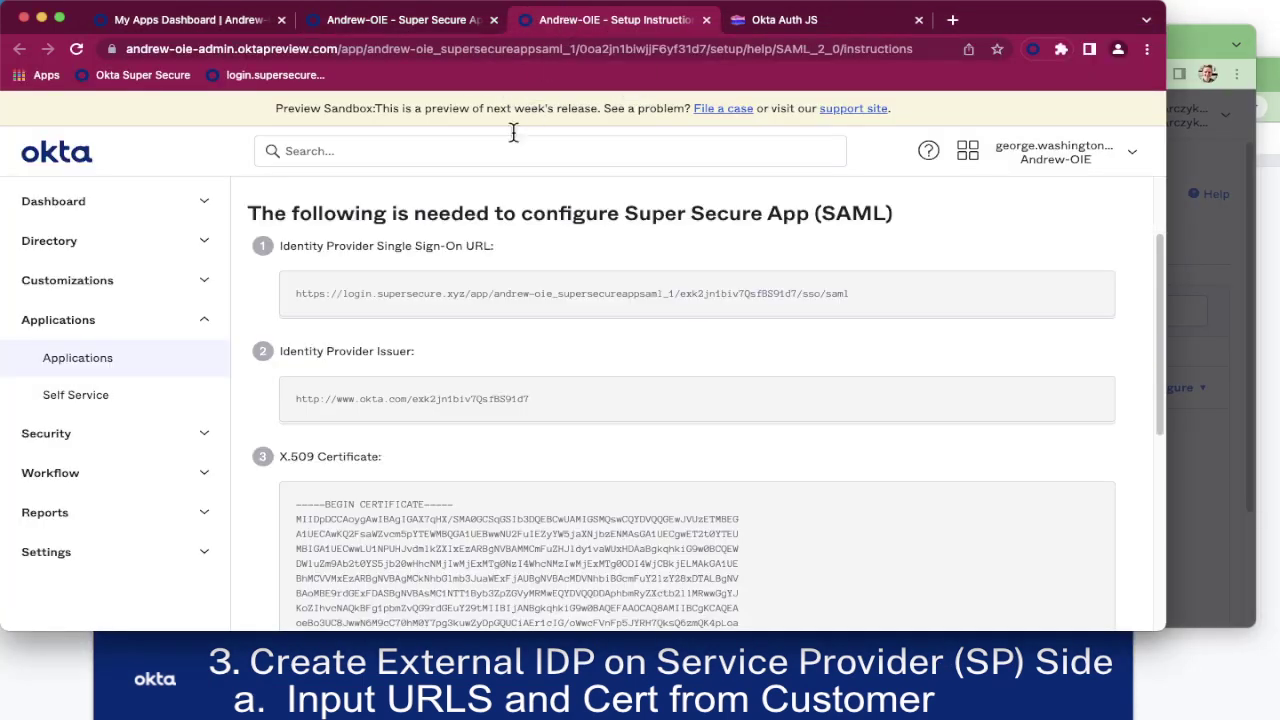
{"action": "left_click_drag", "start_coordinate": [852, 293], "coordinate": [308, 288]}
{"action": "left_click", "coordinate": [1001, 296]}
{"action": "triple_click", "coordinate": [750, 293]}
{"action": "right_click", "coordinate": [750, 293]}
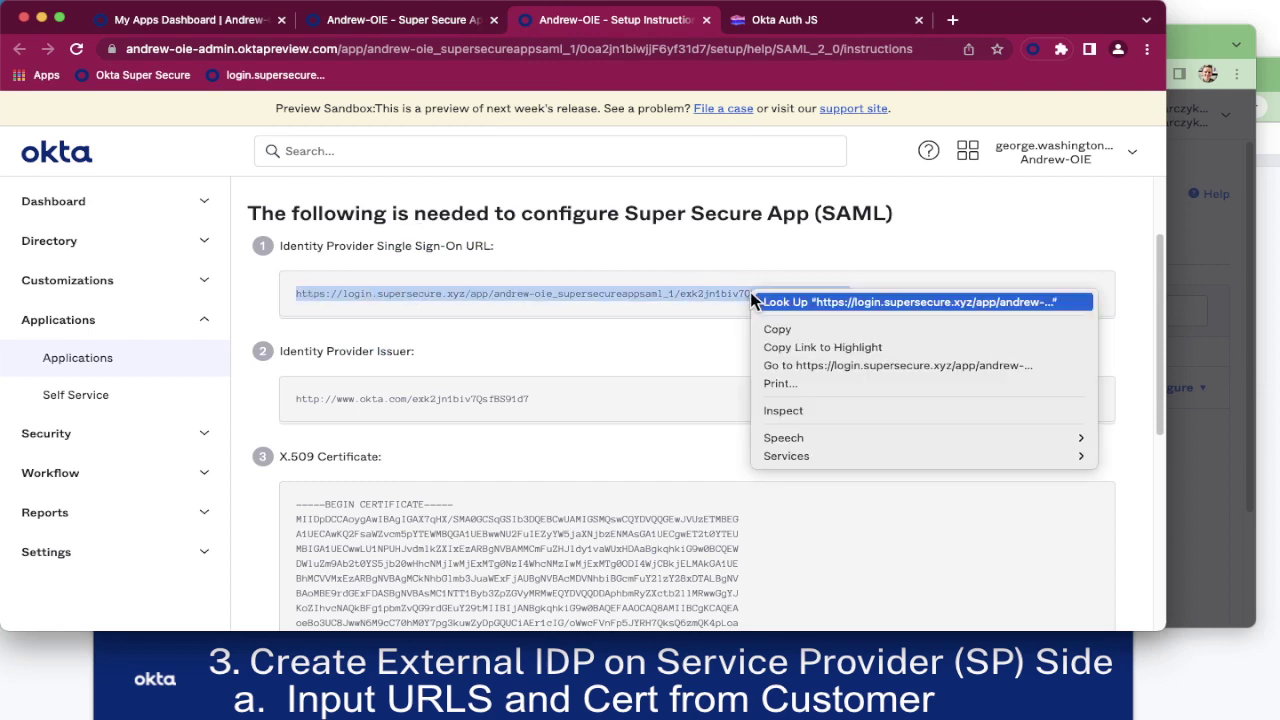
{"action": "left_click", "coordinate": [775, 327]}
{"action": "left_click", "coordinate": [1200, 253]}
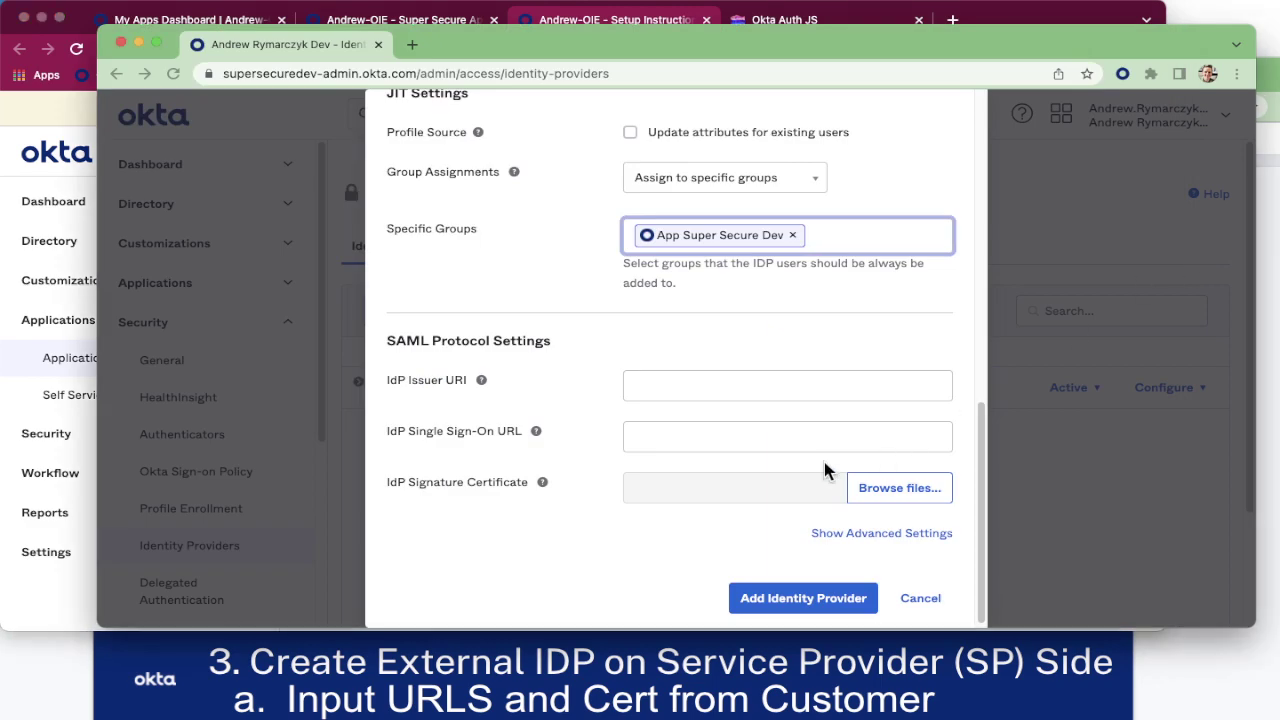
{"action": "left_click", "coordinate": [714, 437]}
{"action": "key", "text": "super+v"}
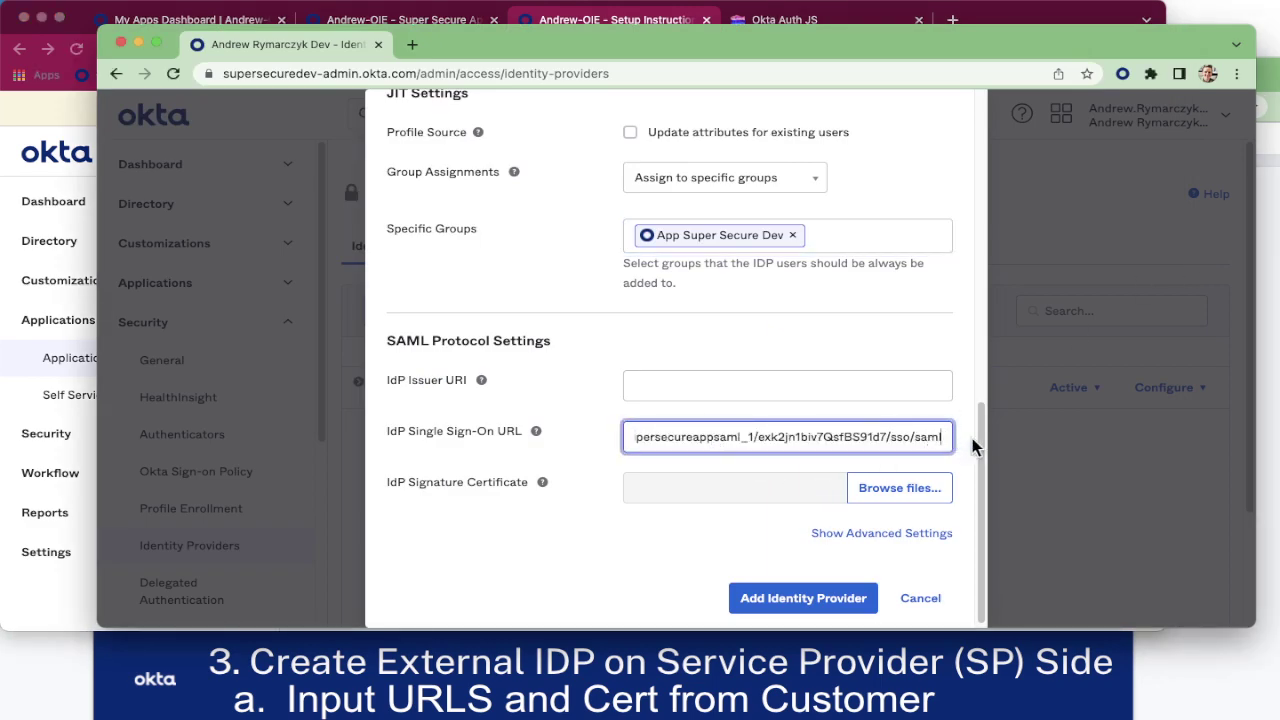
Step: Copy the Identity Provider Issuer from the customer's setup instructions into the new provider's IdP Issuer URI
{"action": "left_click", "coordinate": [55, 617]}
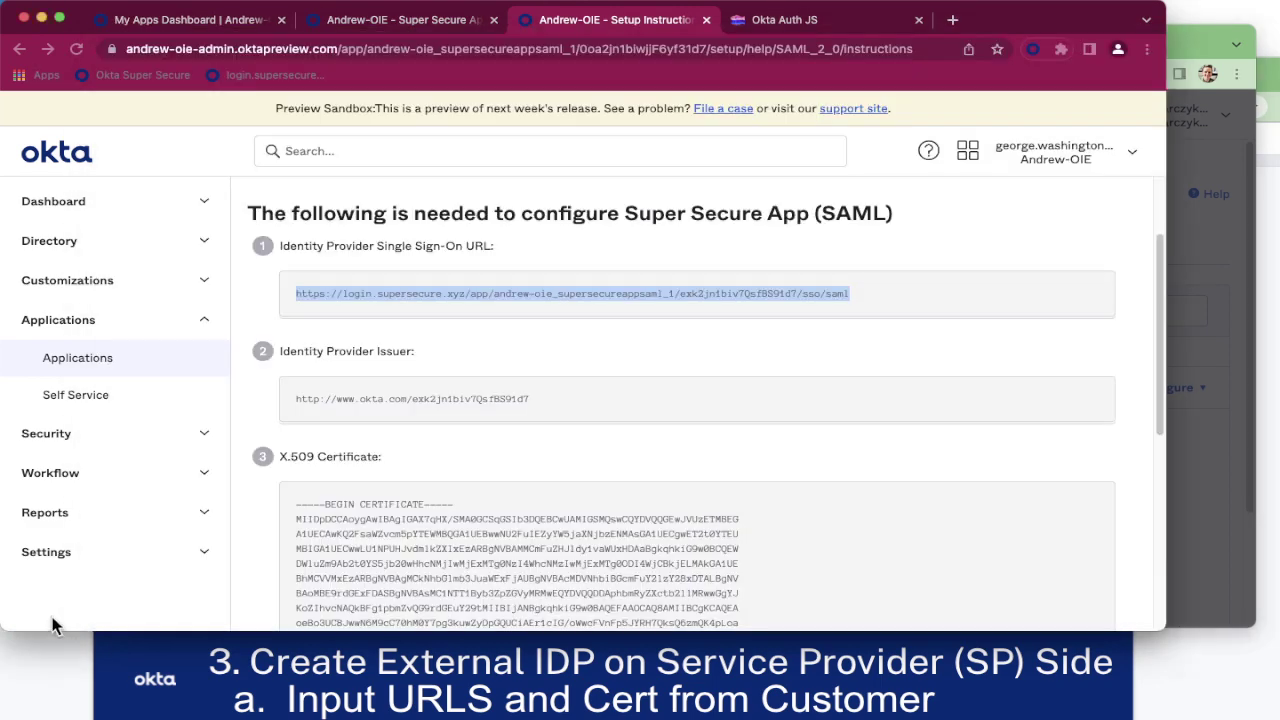
{"action": "triple_click", "coordinate": [508, 396]}
{"action": "right_click", "coordinate": [507, 397]}
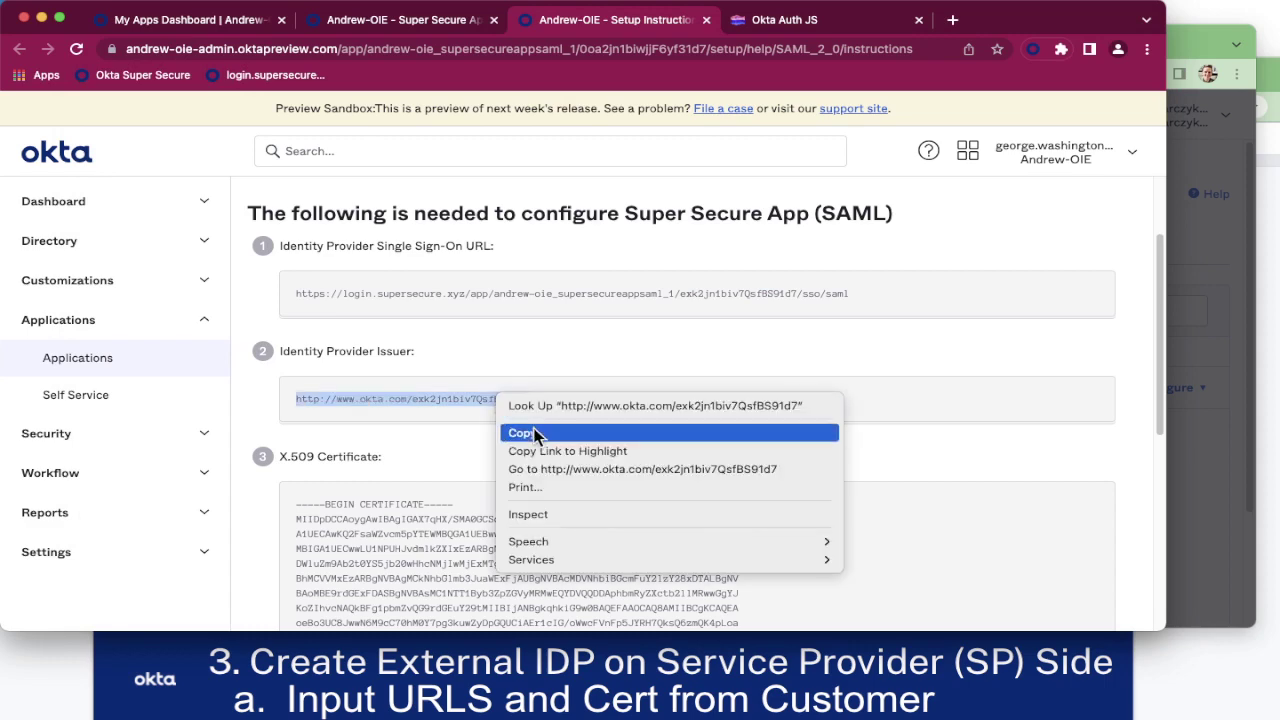
{"action": "left_click", "coordinate": [534, 515]}
{"action": "left_click", "coordinate": [1231, 304]}
{"action": "left_click", "coordinate": [654, 372]}
{"action": "key", "text": "super+v"}
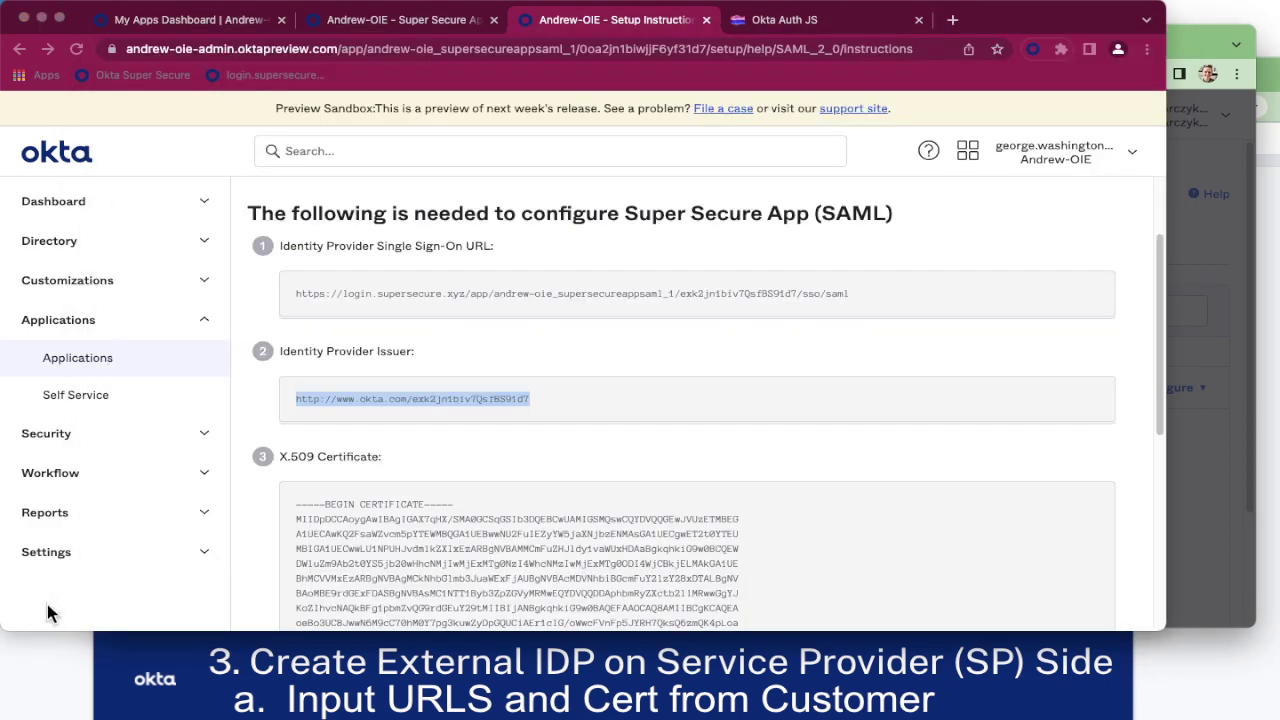
Step: Download the X.509 certificate from the customer's setup instructions and return to the identity provider form
{"action": "scroll", "coordinate": [491, 509], "scroll_direction": "down", "scroll_amount": 5}
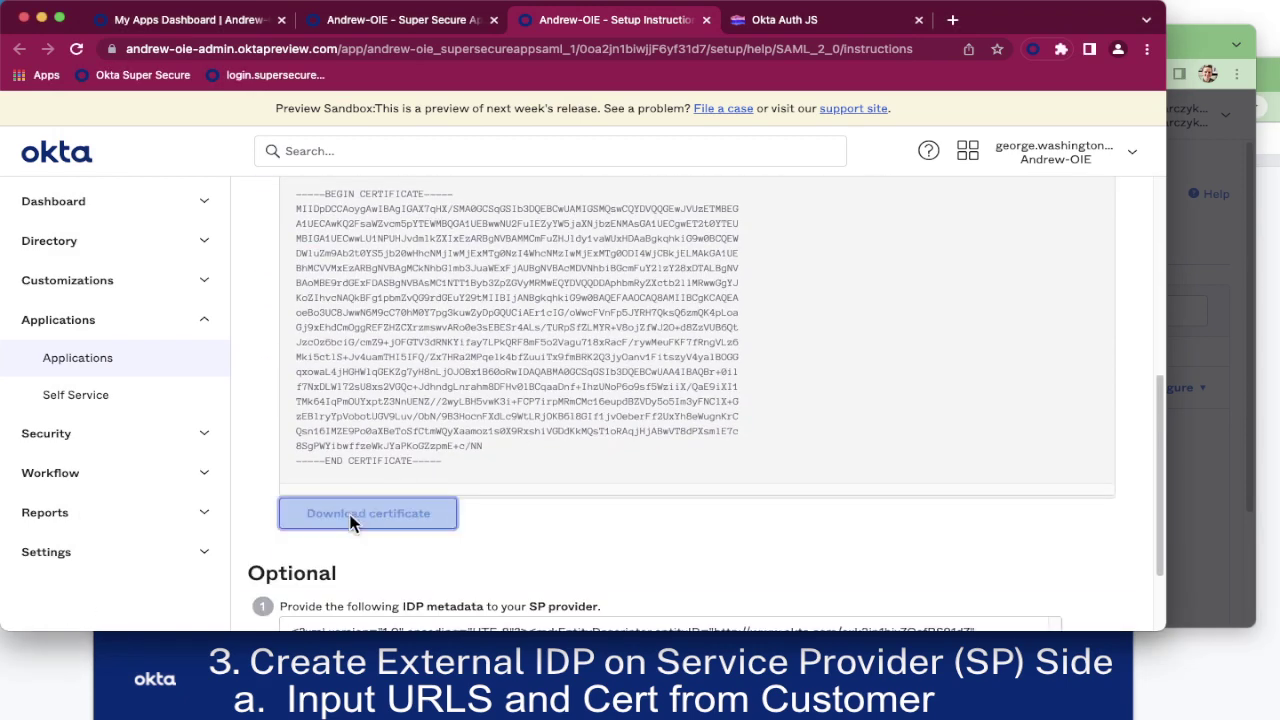
{"action": "left_click", "coordinate": [348, 513]}
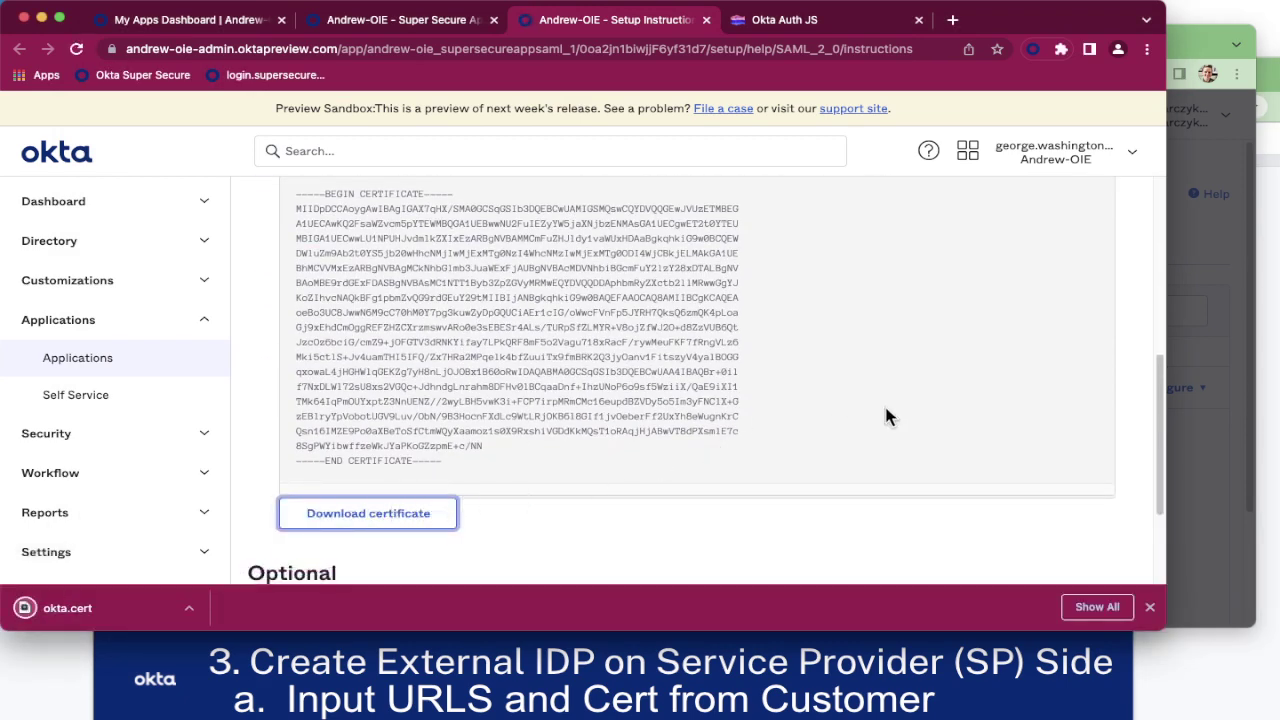
{"action": "left_click", "coordinate": [1190, 485]}
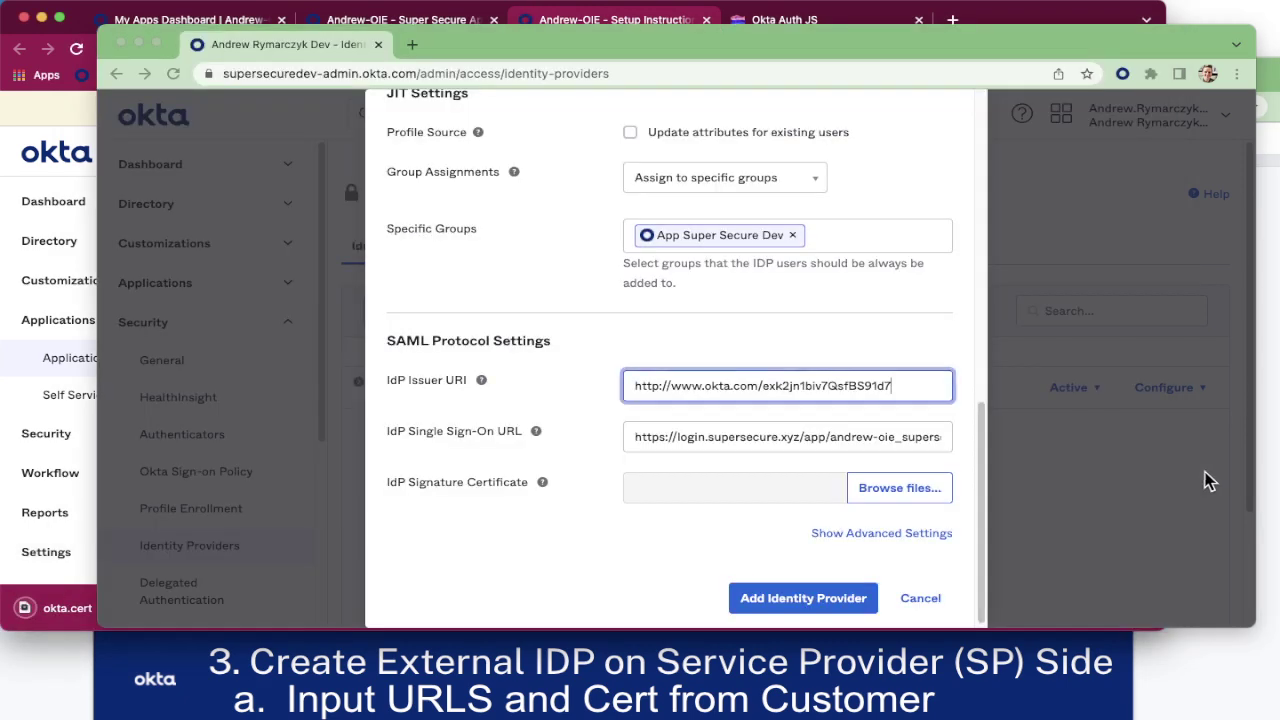
Step: Upload okta.cert from Downloads as the IdP signature certificate, allowing all file types, and add the identity provider
{"action": "left_click", "coordinate": [927, 493]}
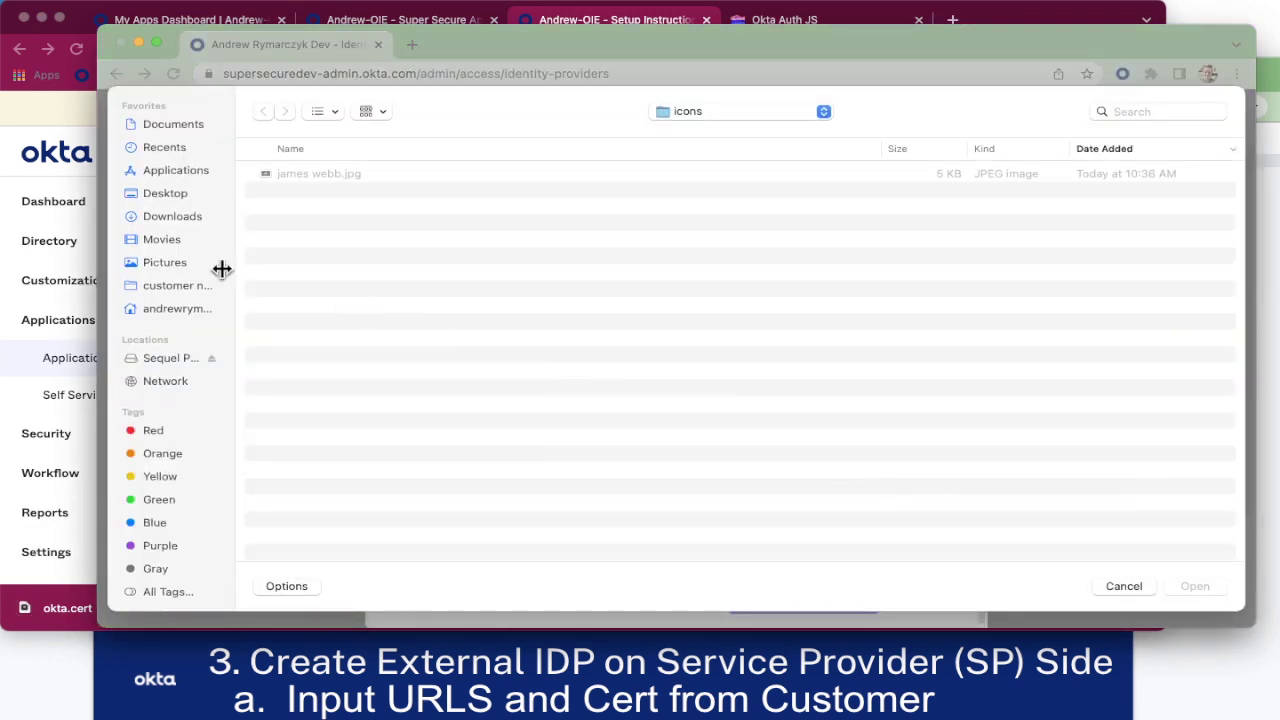
{"action": "left_click", "coordinate": [172, 218]}
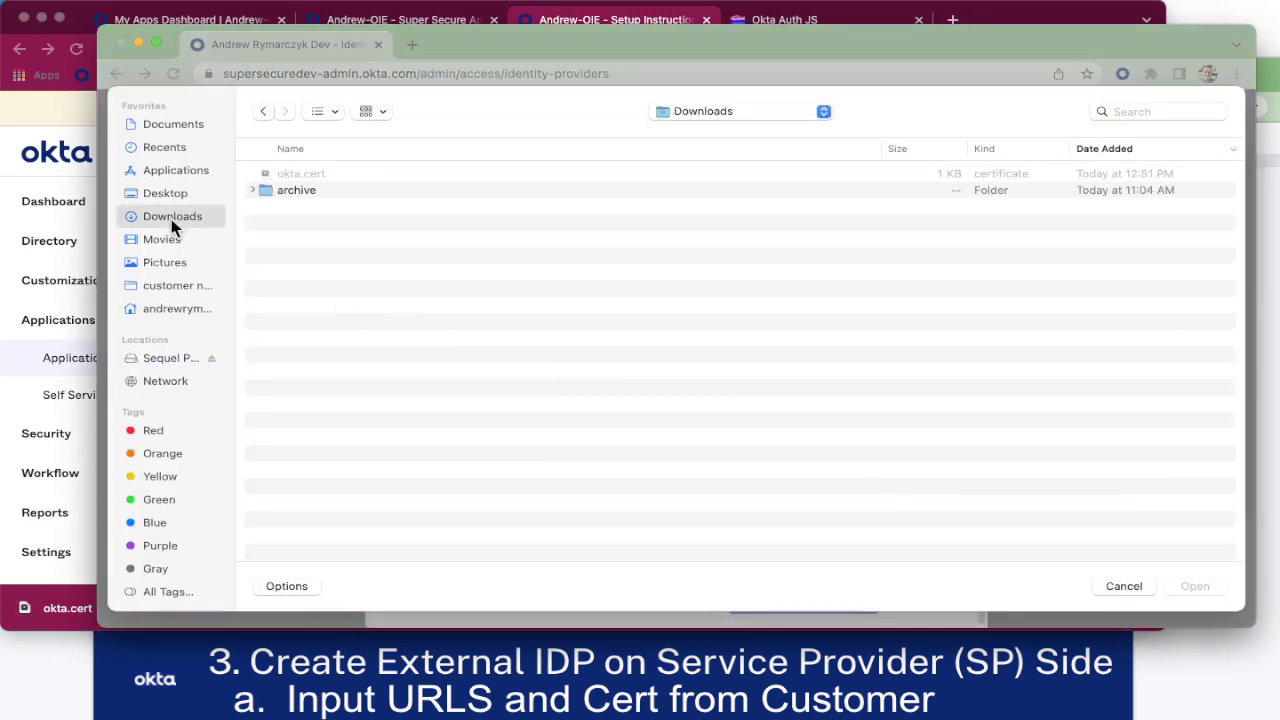
{"action": "left_click", "coordinate": [287, 587]}
{"action": "left_click", "coordinate": [754, 555]}
{"action": "left_click", "coordinate": [766, 570]}
{"action": "double_click", "coordinate": [295, 173]}
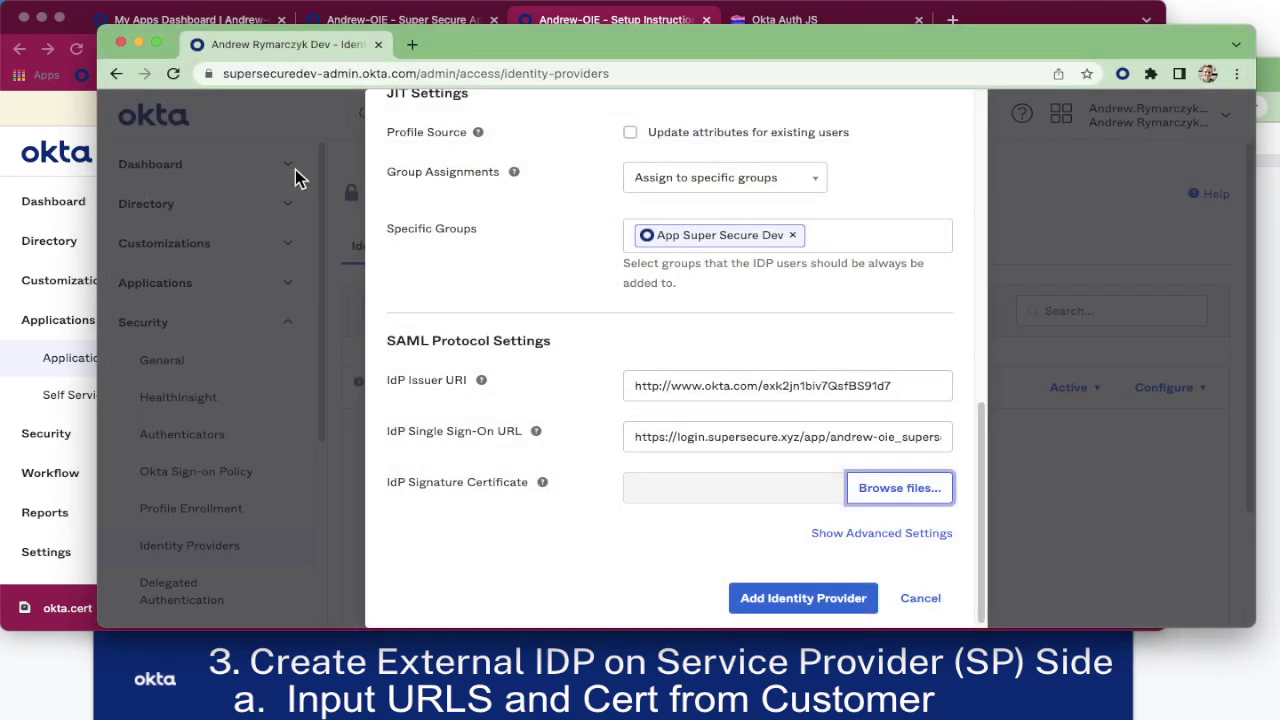
{"action": "scroll", "coordinate": [724, 547], "scroll_direction": "down", "scroll_amount": 2}
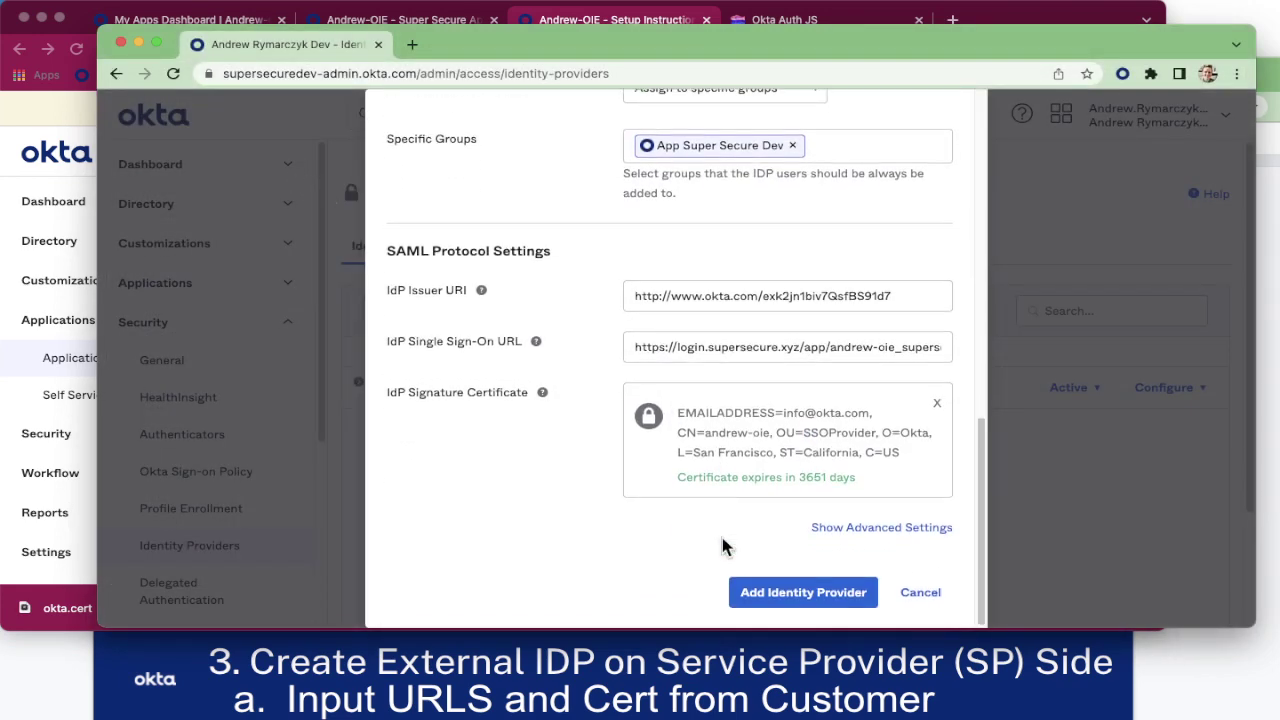
{"action": "left_click", "coordinate": [801, 594]}
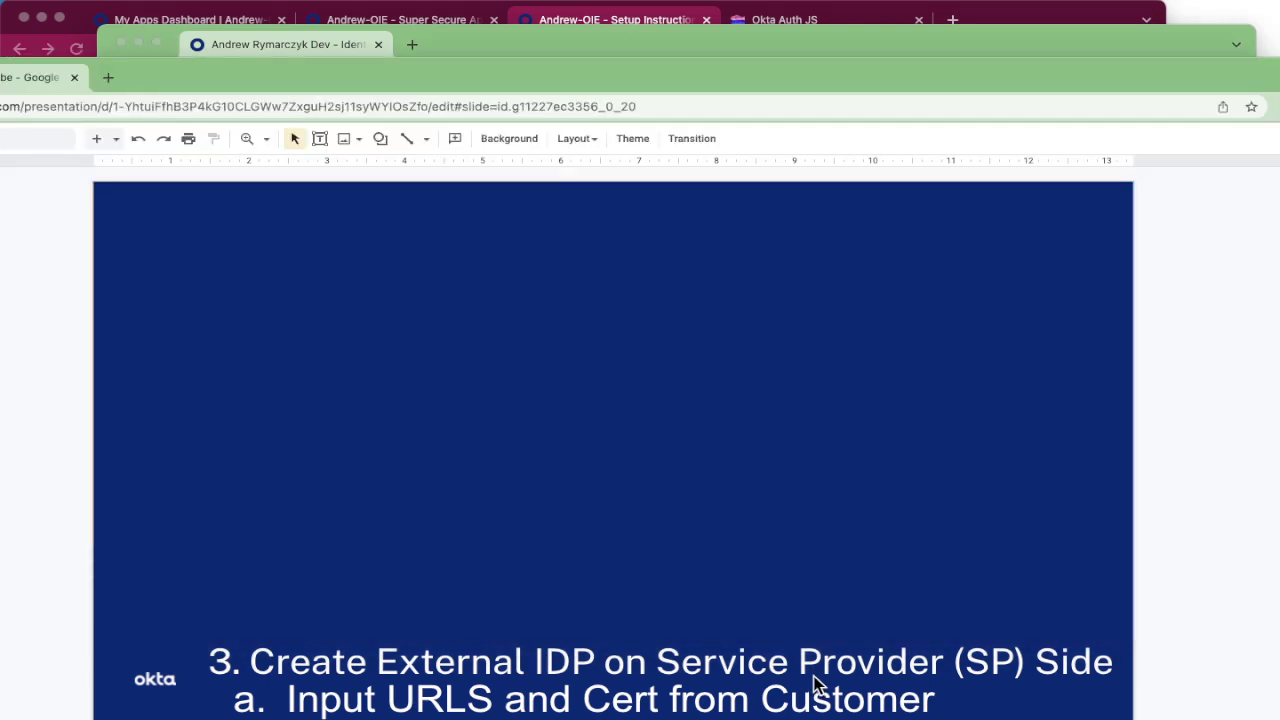
Step: Advance the presentation to the Set Routing Rules For Customers Domain item and return to the supersecuredev admin console
{"action": "left_click", "coordinate": [815, 680]}
{"action": "key", "text": "Down"}
{"action": "left_click", "coordinate": [763, 40]}
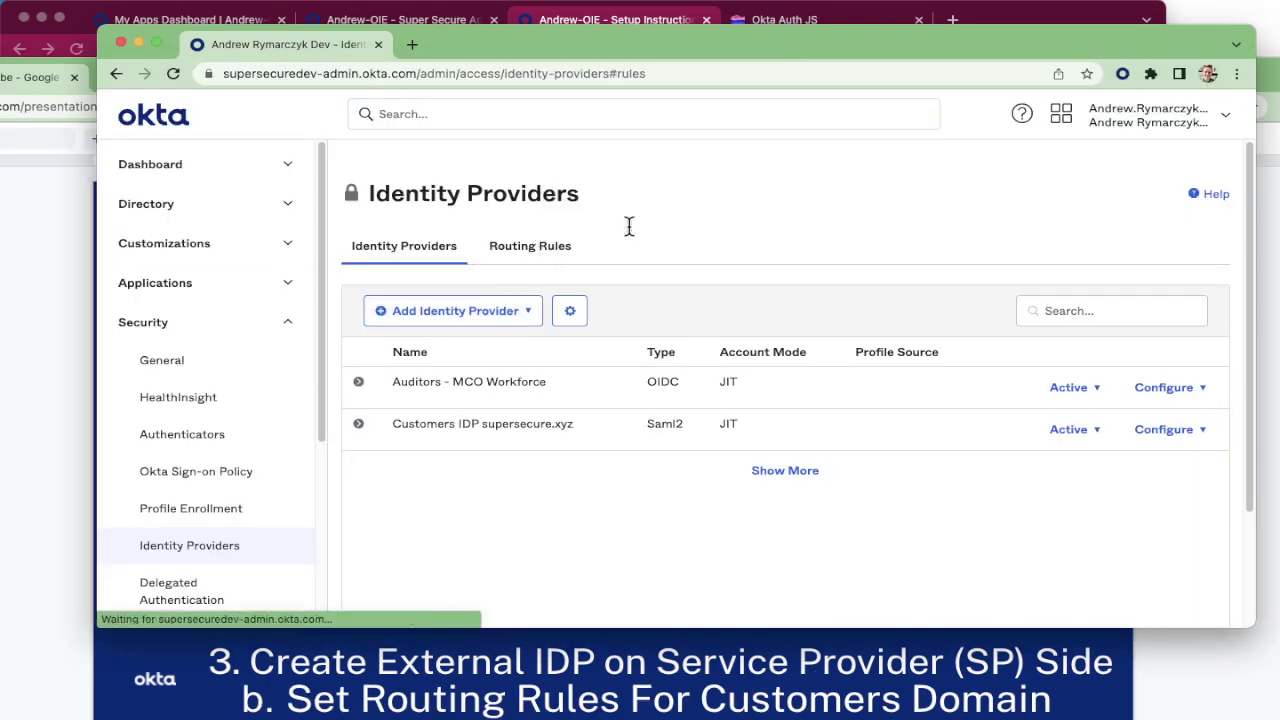
Step: Start a new identity provider routing rule and name it Customer supersecure.xyz
{"action": "left_click", "coordinate": [537, 257]}
{"action": "scroll", "coordinate": [725, 240], "scroll_direction": "down", "scroll_amount": 3}
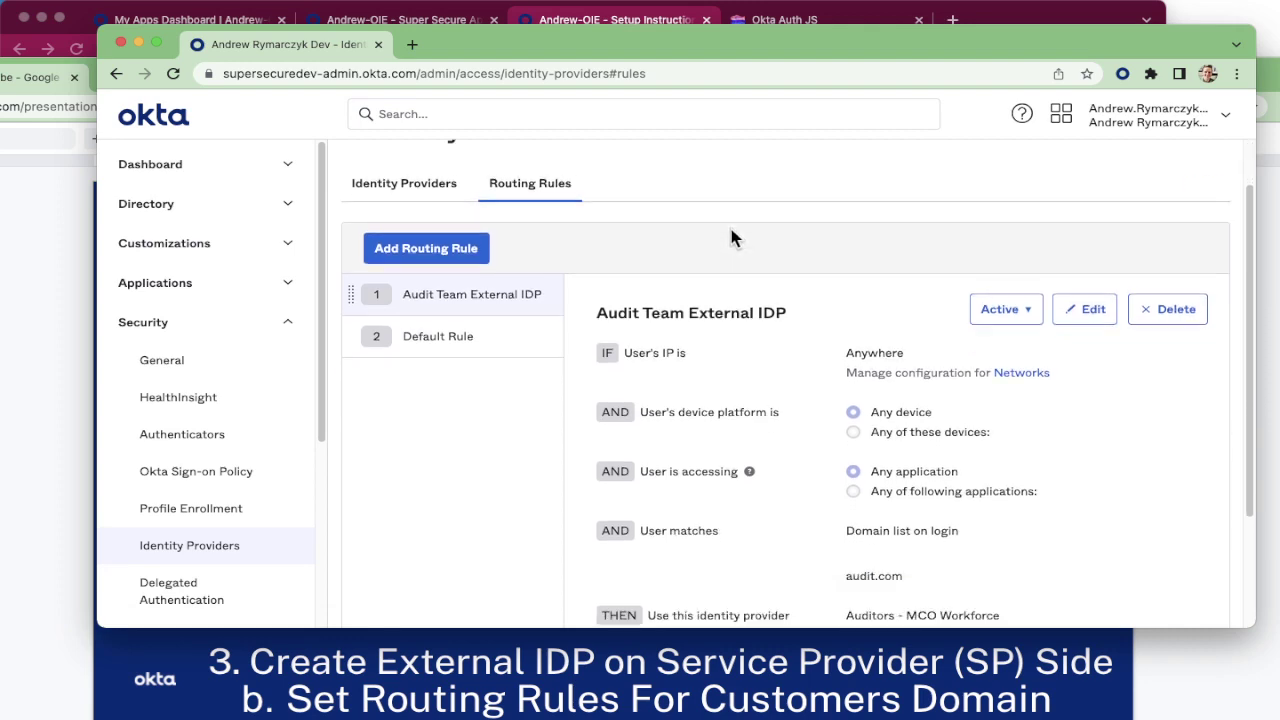
{"action": "scroll", "coordinate": [650, 209], "scroll_direction": "down", "scroll_amount": 1}
{"action": "left_click", "coordinate": [396, 213]}
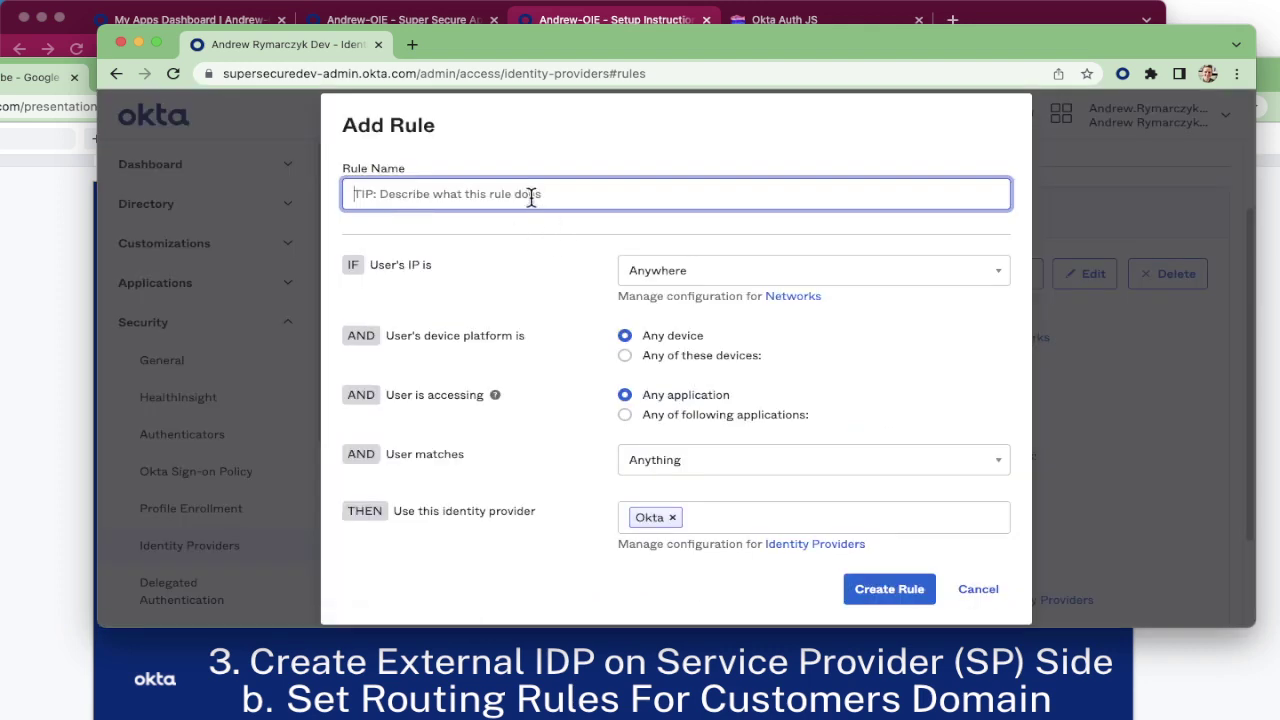
{"action": "type", "text": "Customer supersecure.xyz"}
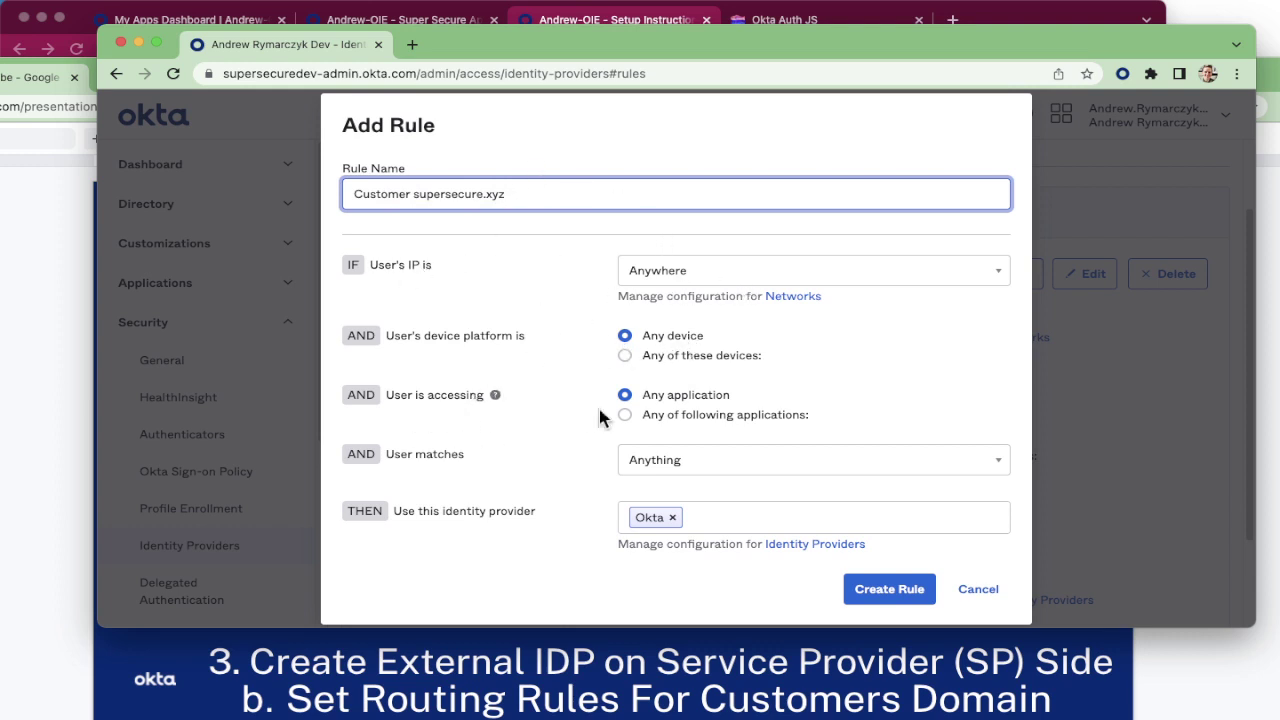
Step: Limit the routing rule to specific applications and add Super Secure Dev APP
{"action": "left_click", "coordinate": [680, 417]}
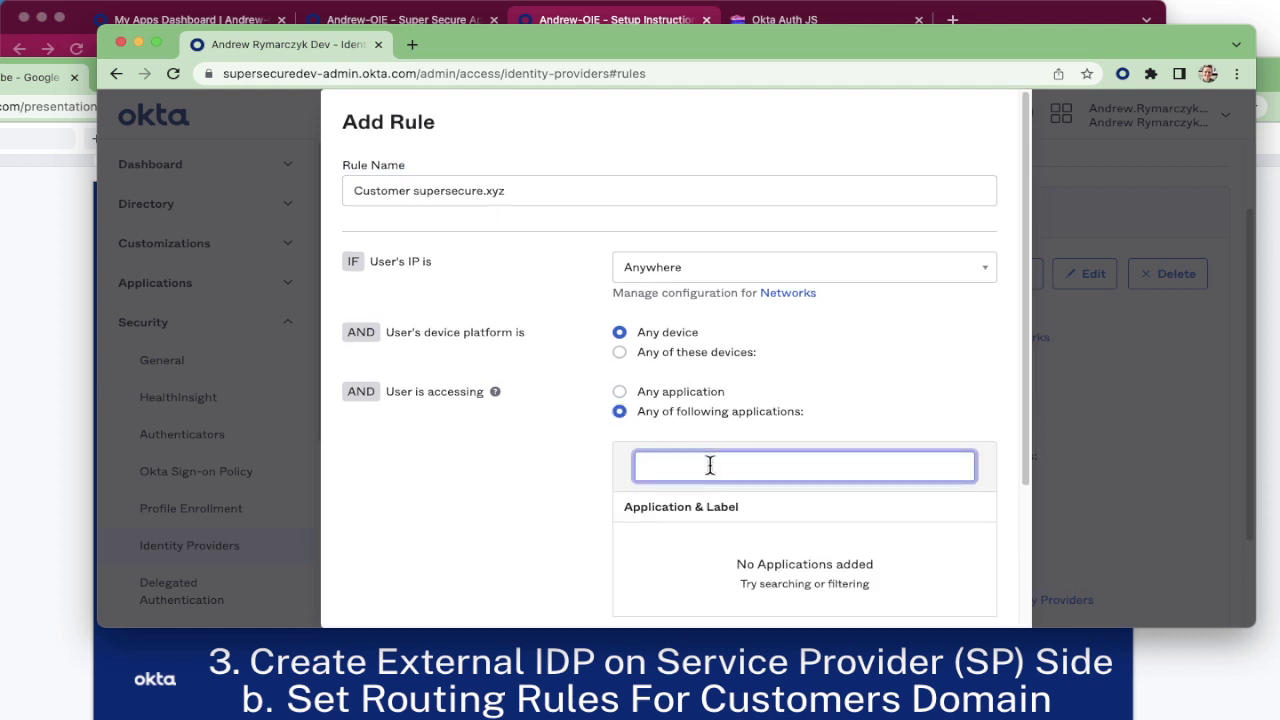
{"action": "type", "text": "super"}
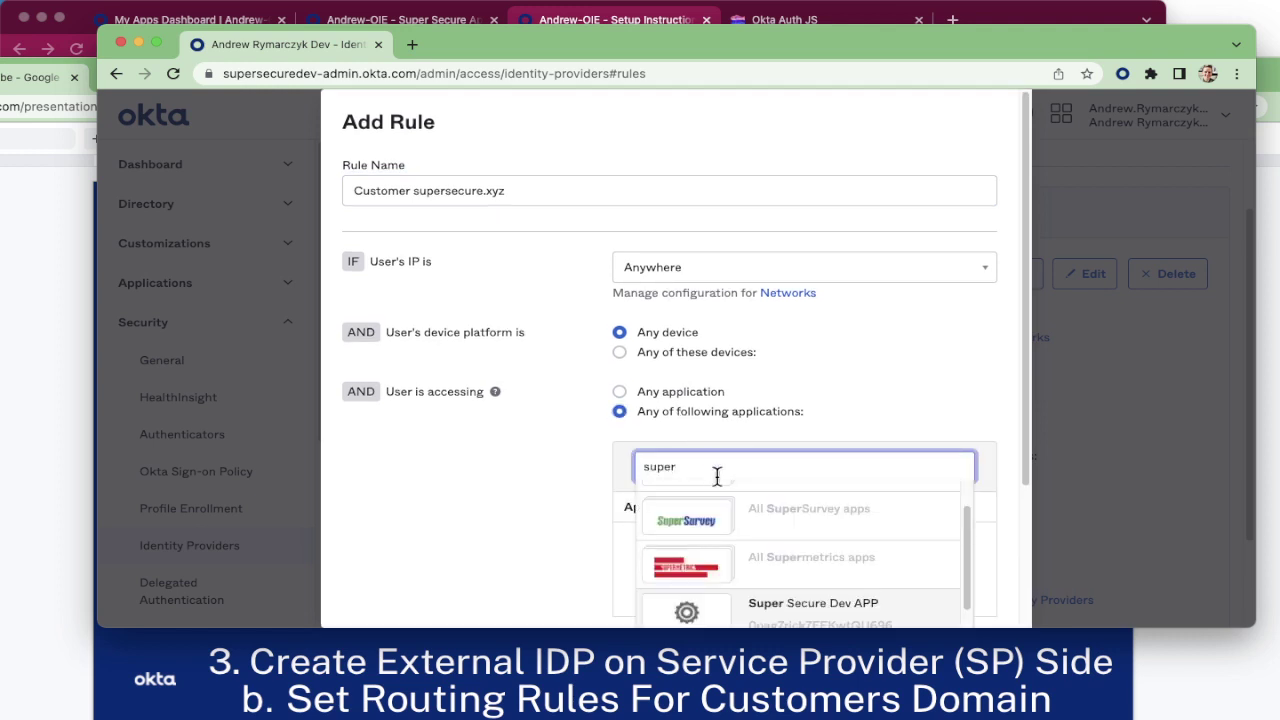
{"action": "scroll", "coordinate": [808, 565], "scroll_direction": "down", "scroll_amount": 2}
{"action": "left_click", "coordinate": [808, 568]}
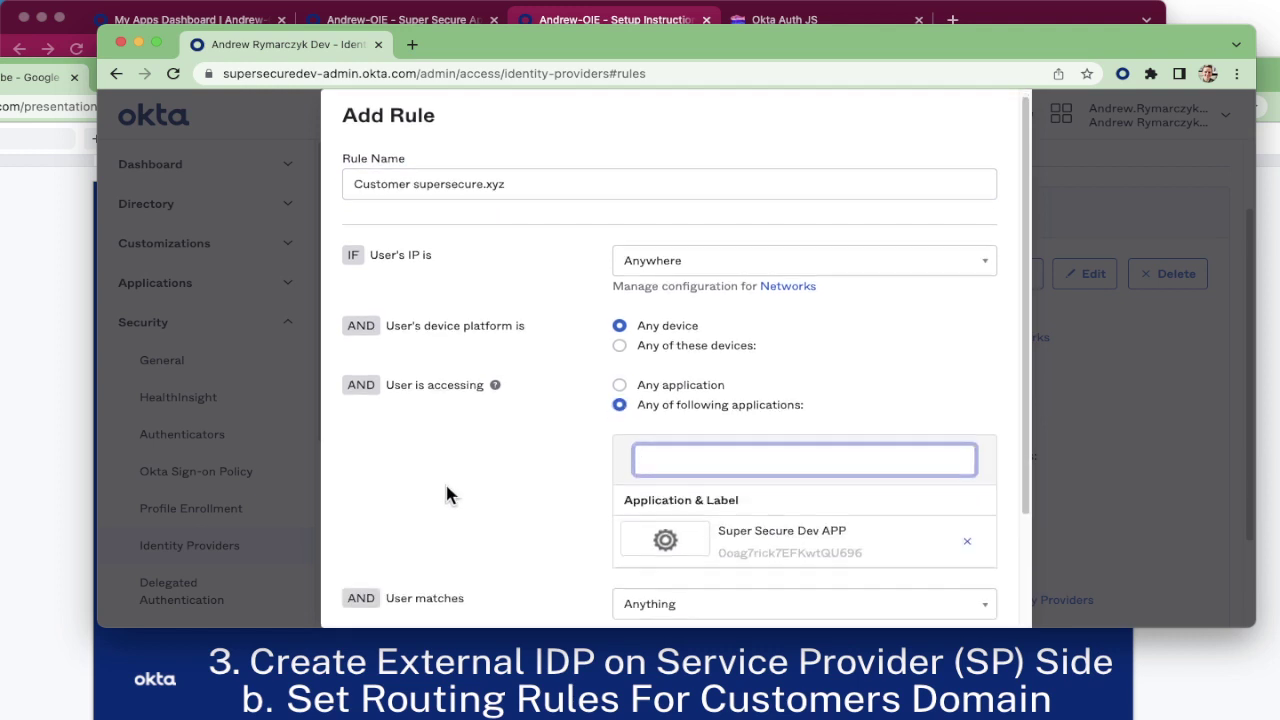
Step: Set the rule's user matching to Domain list on login and add the domain supersecure.xyz
{"action": "scroll", "coordinate": [455, 475], "scroll_direction": "down", "scroll_amount": 3}
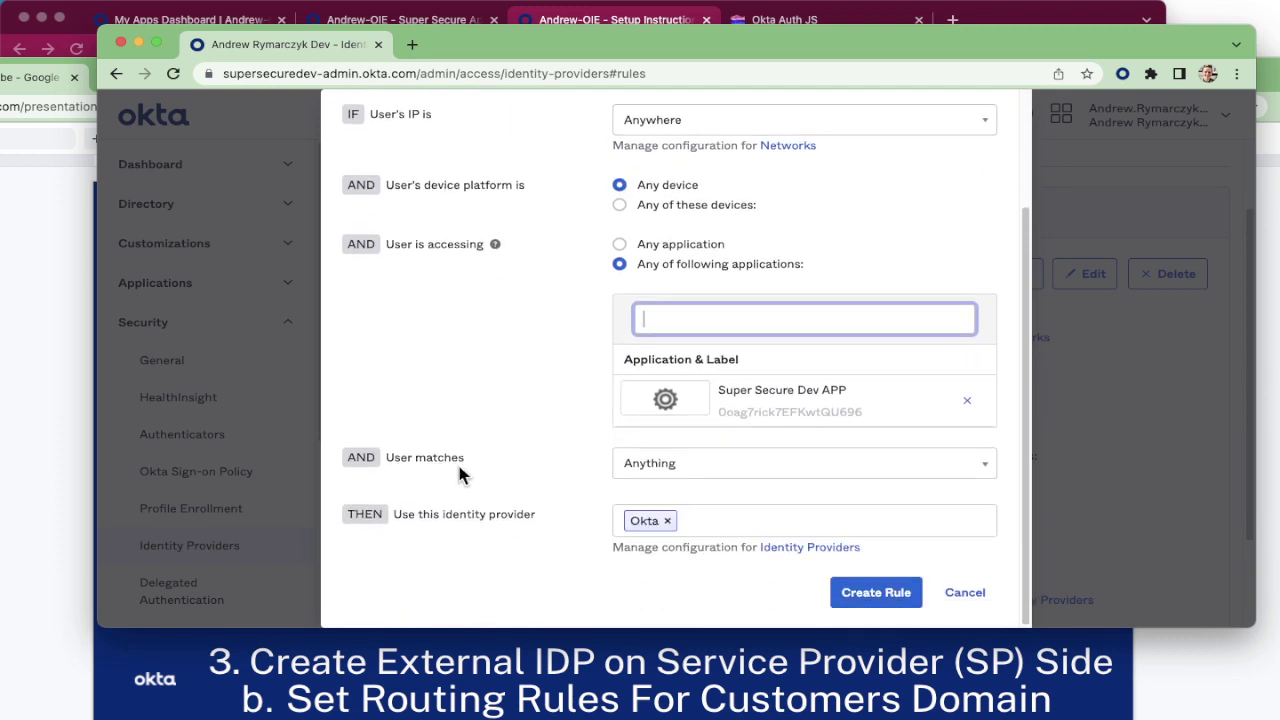
{"action": "left_click", "coordinate": [675, 470]}
{"action": "left_click", "coordinate": [719, 557]}
{"action": "left_click", "coordinate": [717, 520]}
{"action": "type", "text": "supersecure"}
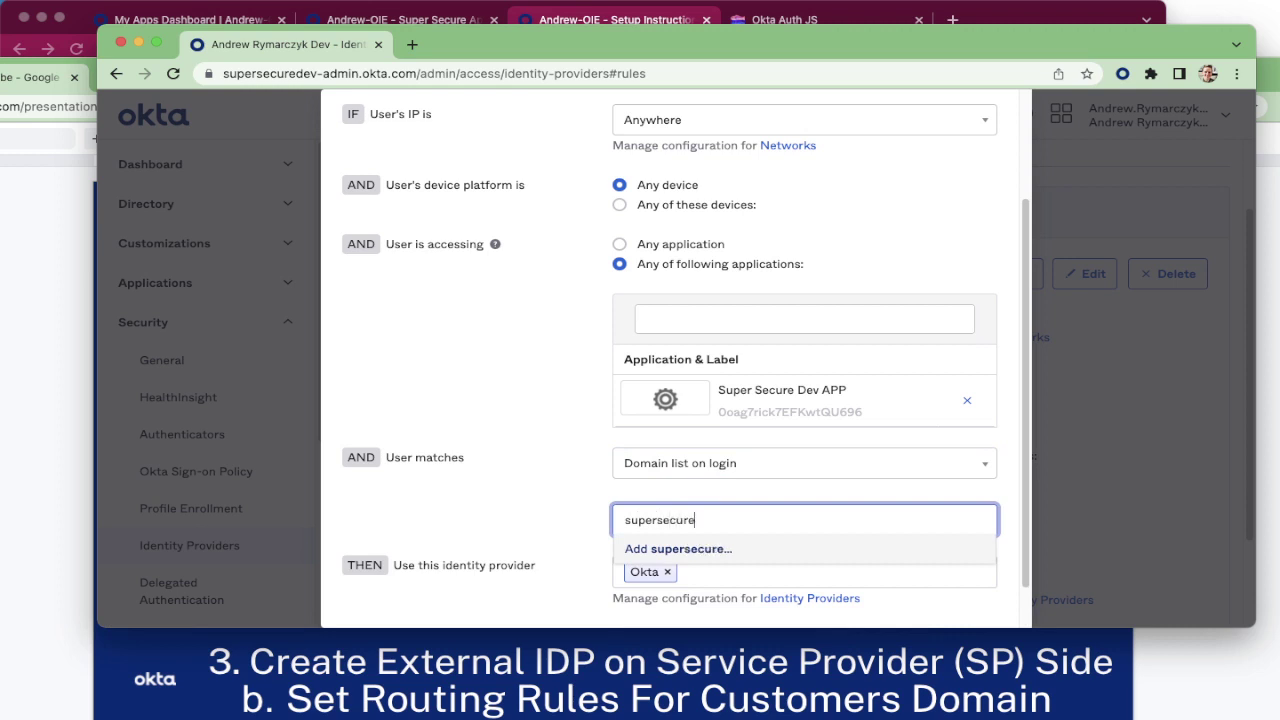
{"action": "type", "text": ".xyz"}
{"action": "left_click", "coordinate": [705, 549]}
Step: Replace Okta with Customers IDP supersecure.xyz as the rule's identity provider, and create and activate the rule
{"action": "scroll", "coordinate": [737, 551], "scroll_direction": "down", "scroll_amount": 2}
{"action": "left_click", "coordinate": [732, 524]}
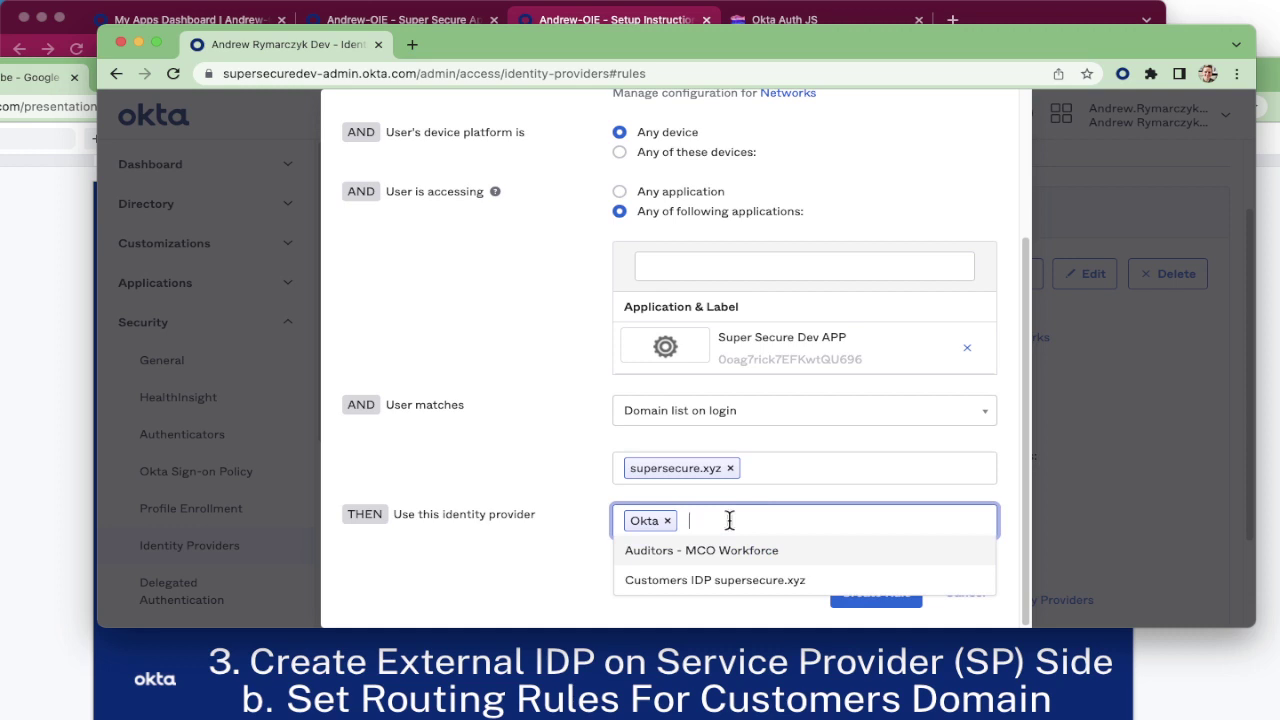
{"action": "left_click", "coordinate": [726, 580]}
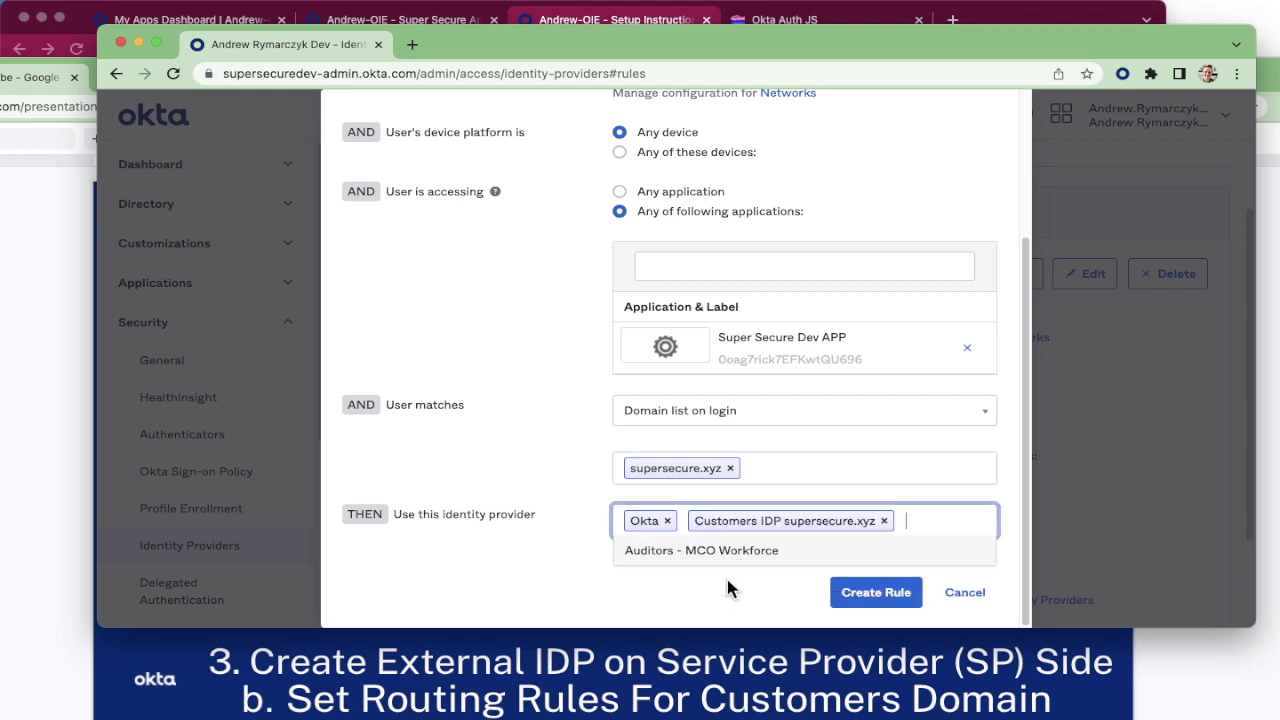
{"action": "left_click", "coordinate": [669, 522]}
{"action": "left_click", "coordinate": [600, 566]}
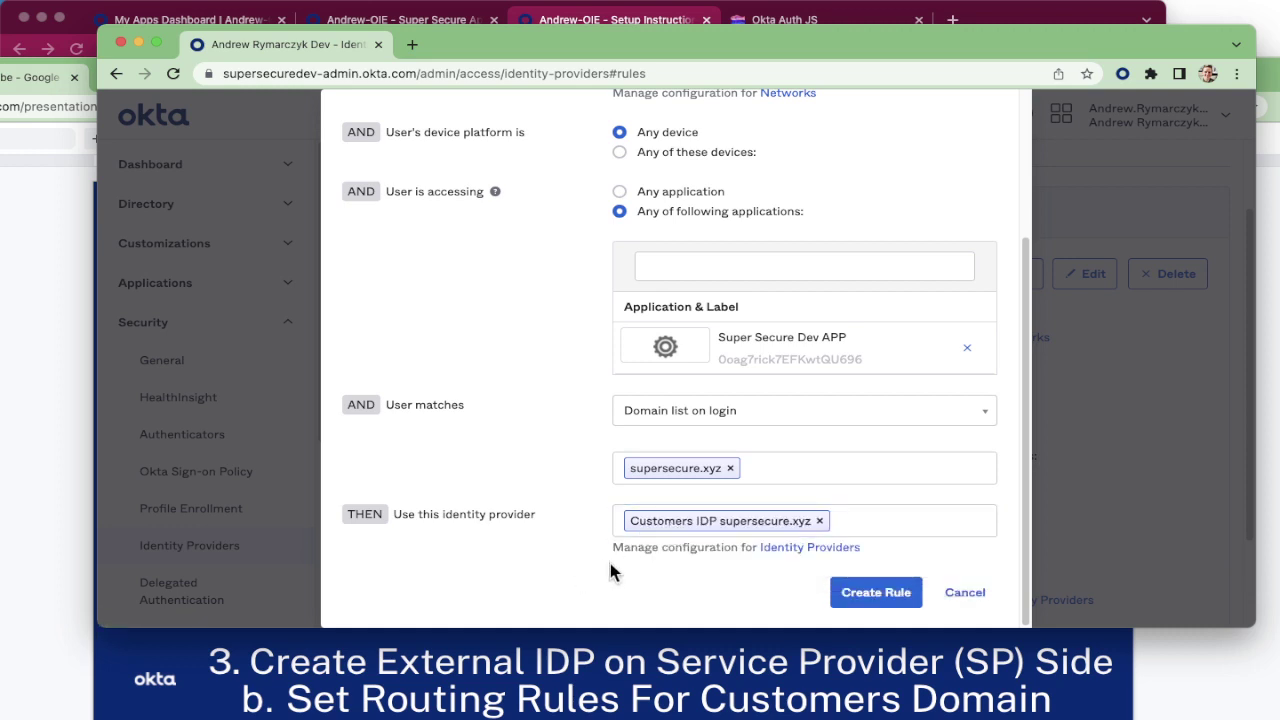
{"action": "left_click", "coordinate": [880, 594]}
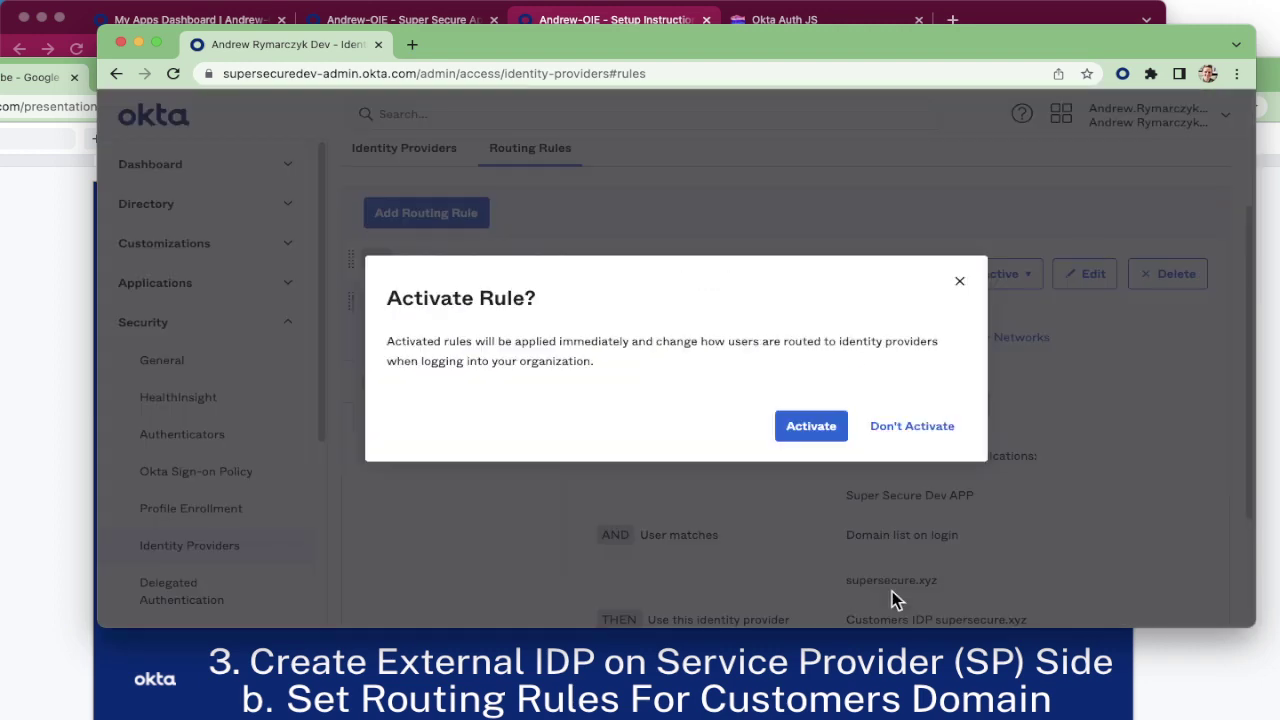
{"action": "left_click", "coordinate": [811, 427]}
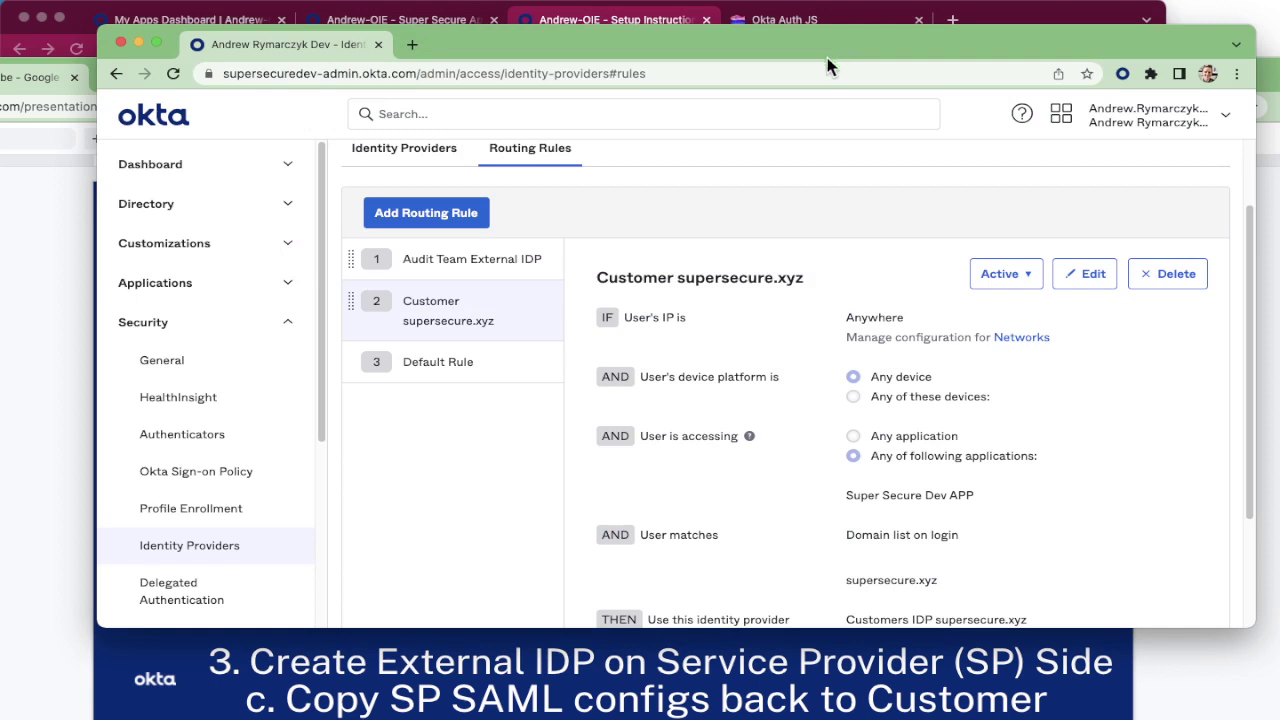
Step: Expand Customers IDP supersecure.xyz in the identity provider list and copy its Assertion Consumer Service URL
{"action": "left_click", "coordinate": [404, 152]}
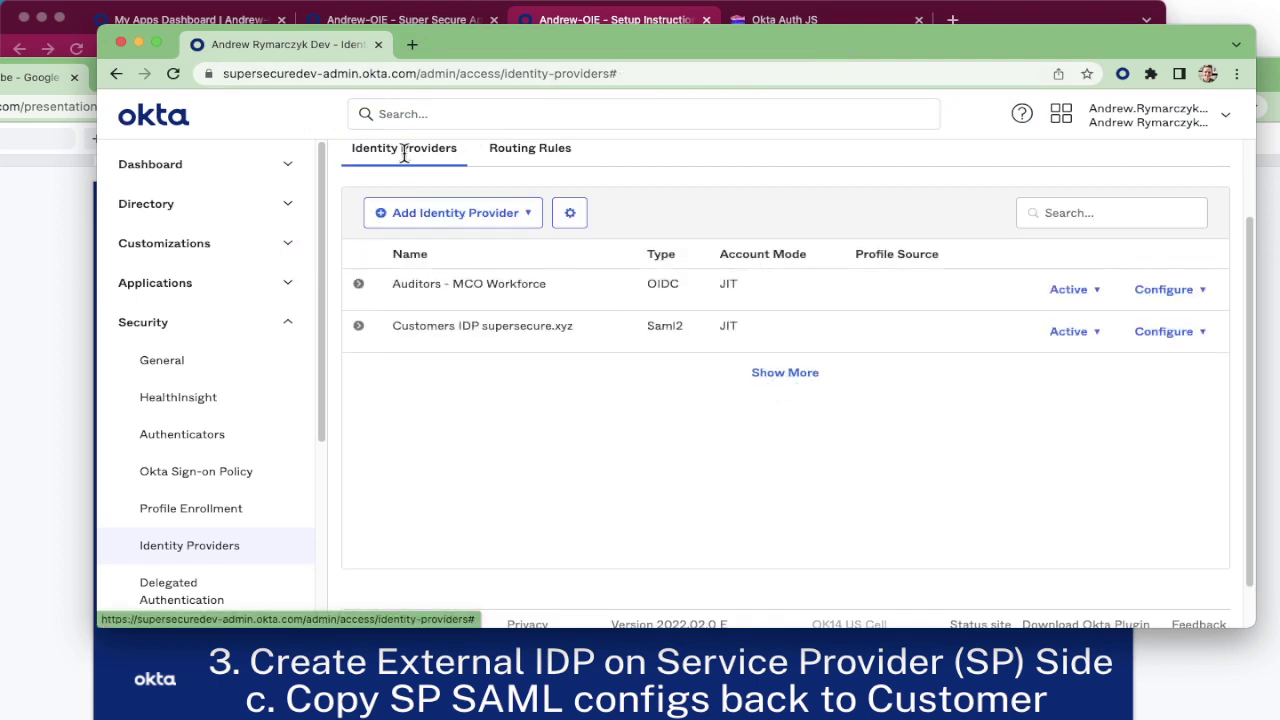
{"action": "left_click", "coordinate": [358, 326]}
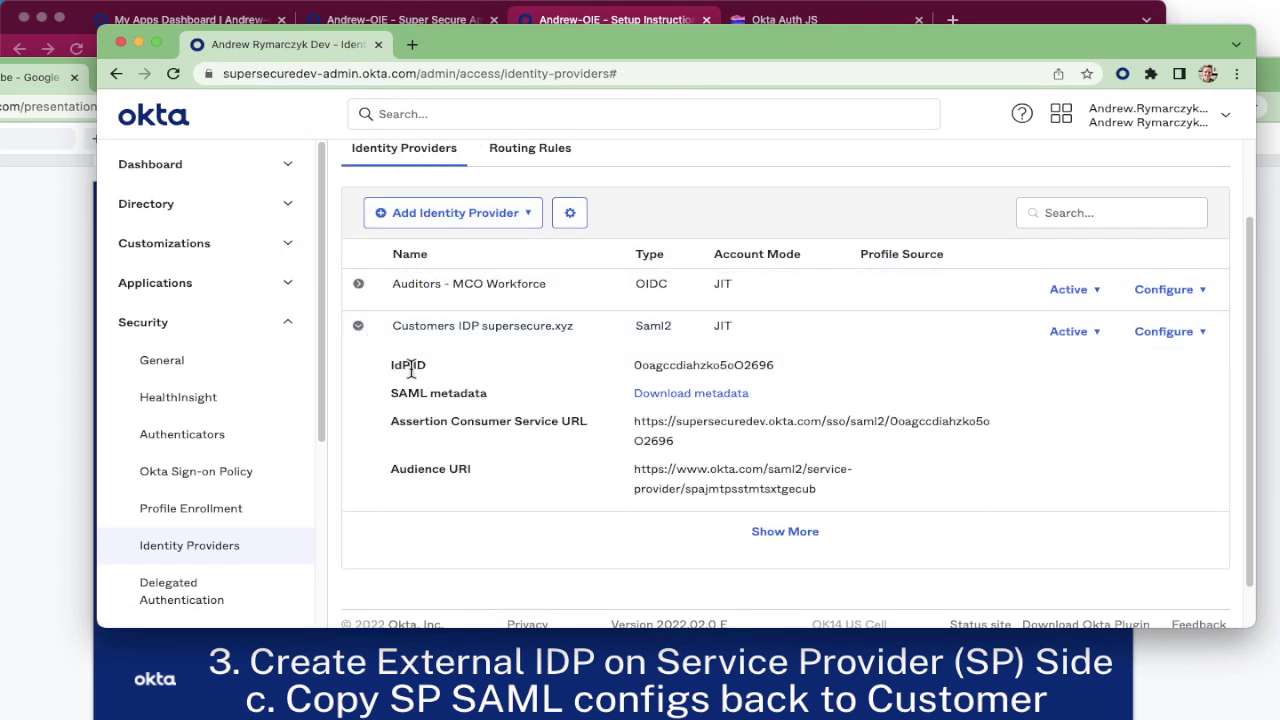
{"action": "left_click_drag", "start_coordinate": [632, 421], "coordinate": [660, 432]}
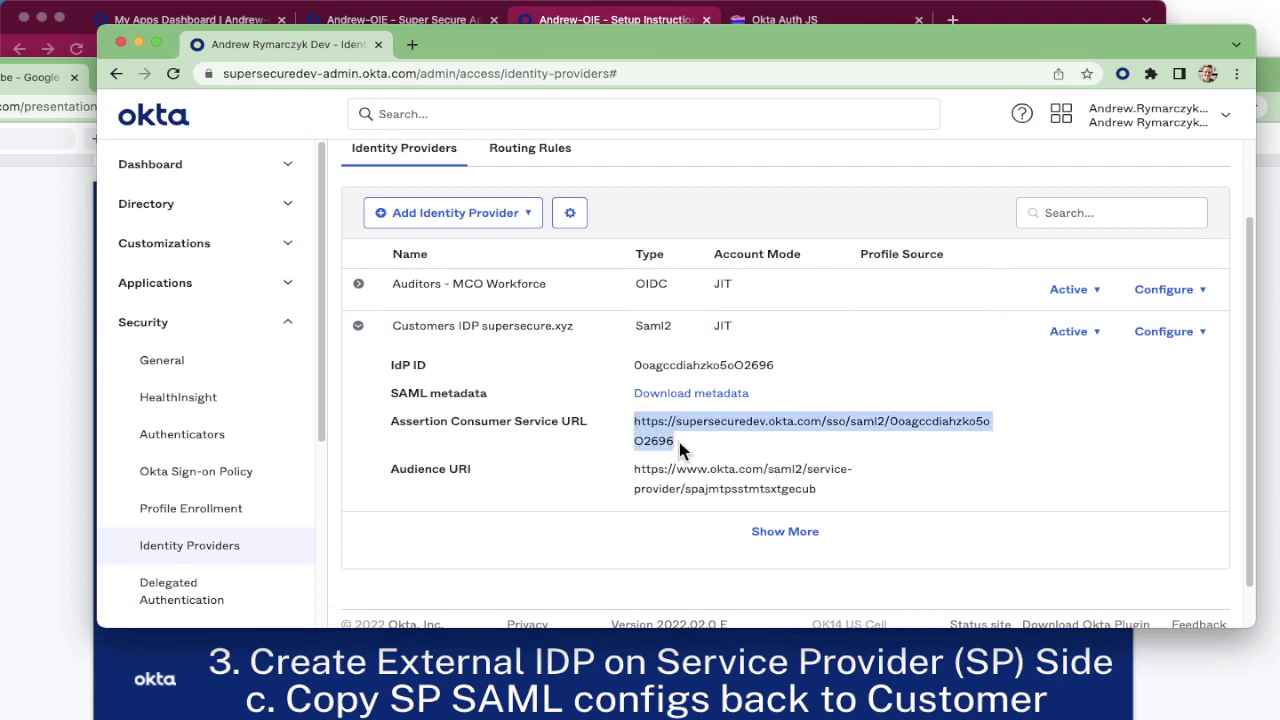
{"action": "right_click", "coordinate": [665, 441]}
{"action": "left_click", "coordinate": [694, 477]}
Step: In the customer's Okta org, close the setup instructions and open the SAML settings of Super Secure App (SAML) for editing
{"action": "left_click", "coordinate": [650, 19]}
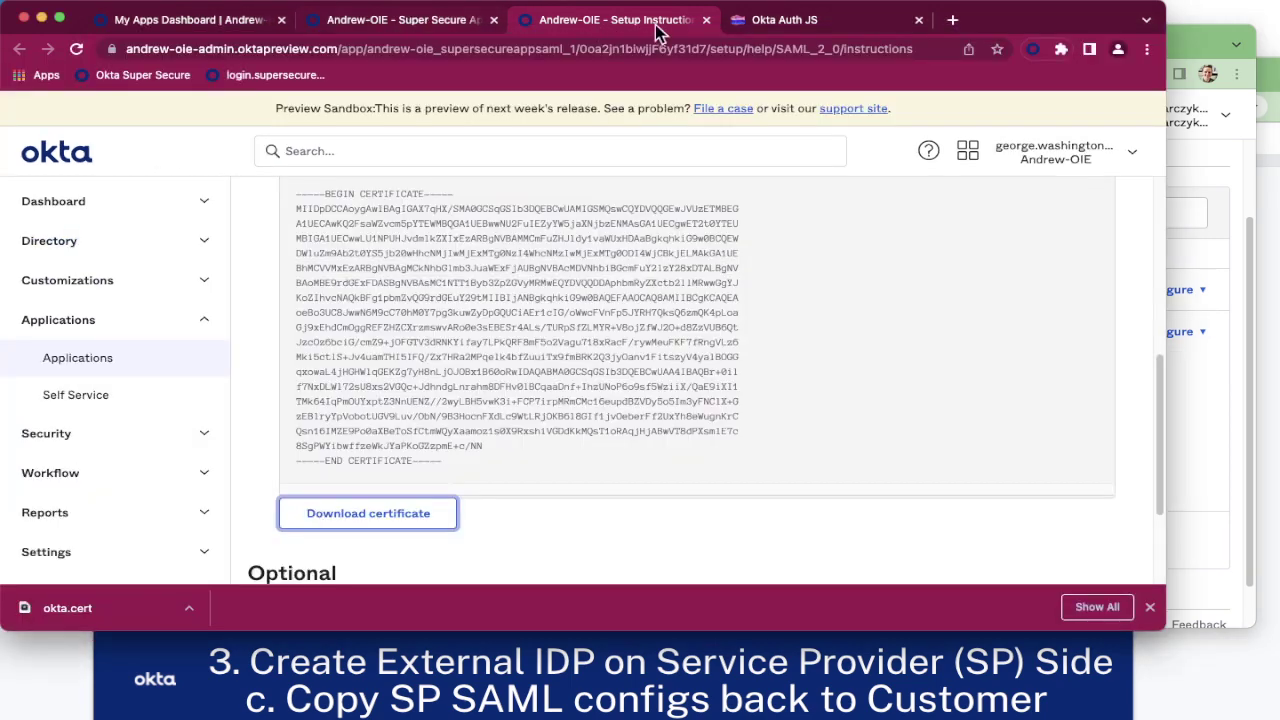
{"action": "left_click", "coordinate": [706, 20]}
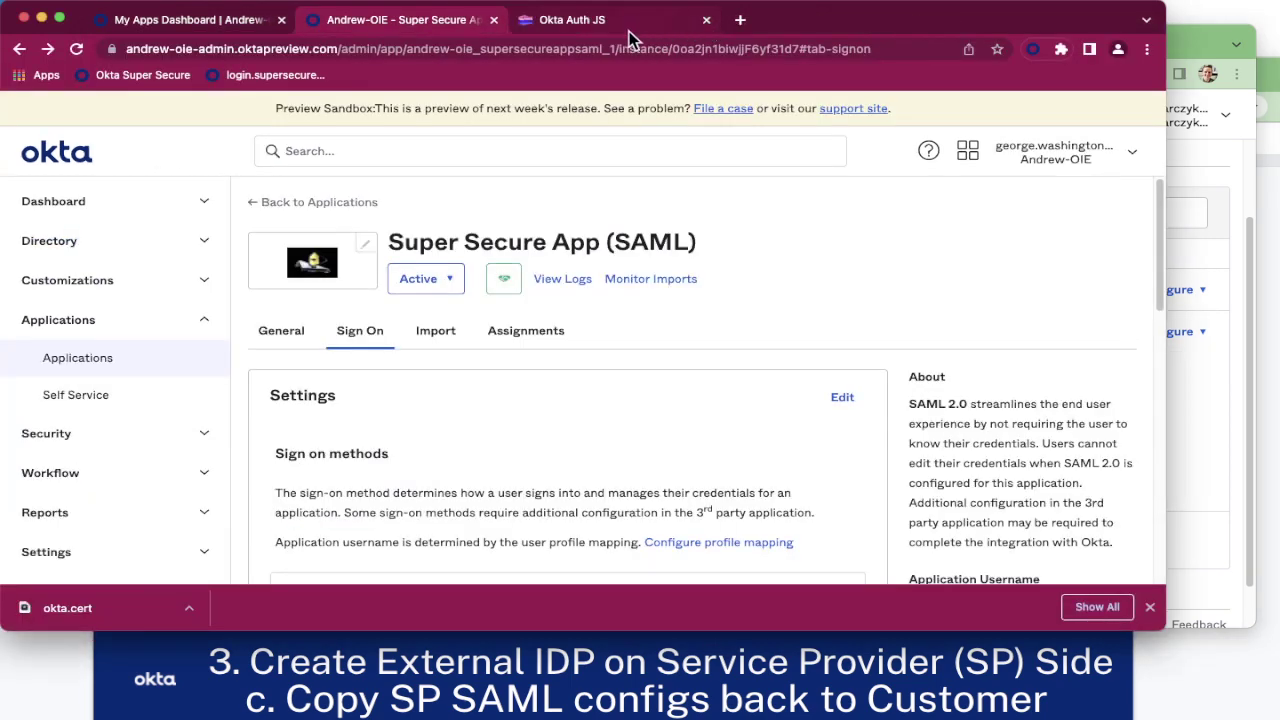
{"action": "scroll", "coordinate": [620, 400], "scroll_direction": "down", "scroll_amount": 3}
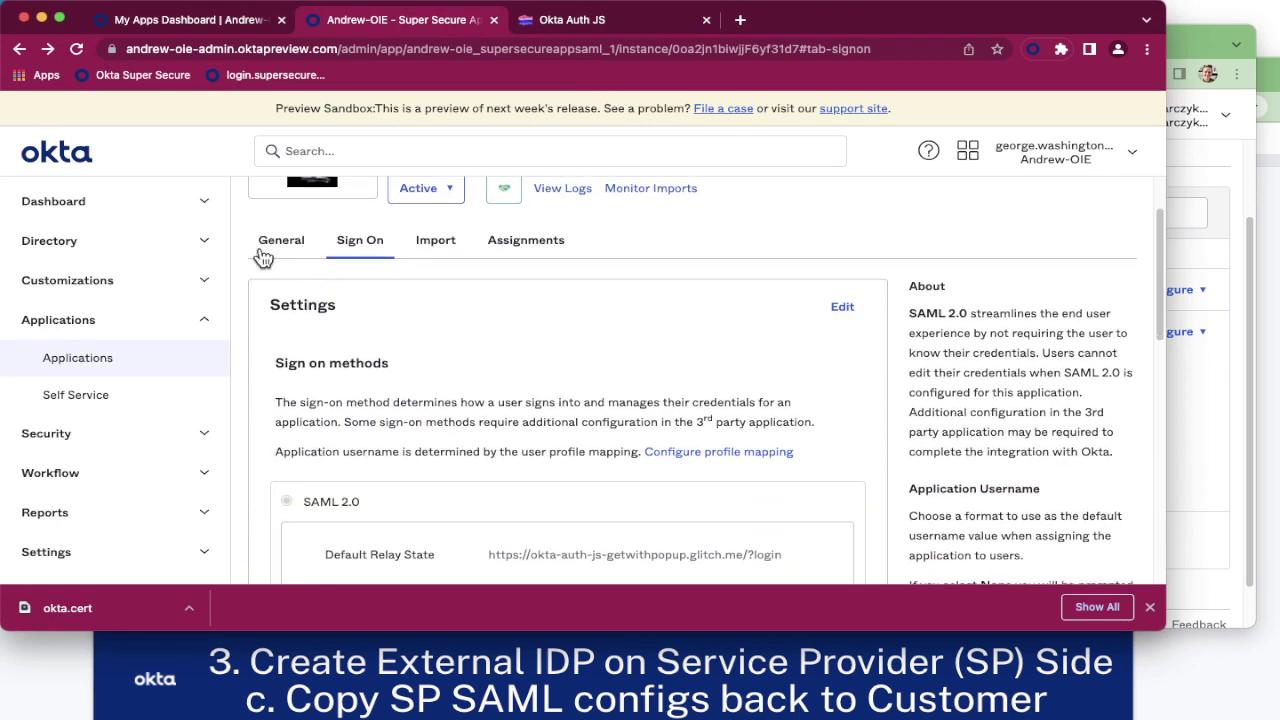
{"action": "left_click", "coordinate": [277, 243]}
{"action": "scroll", "coordinate": [396, 310], "scroll_direction": "down", "scroll_amount": 5}
{"action": "scroll", "coordinate": [397, 308], "scroll_direction": "down", "scroll_amount": 3}
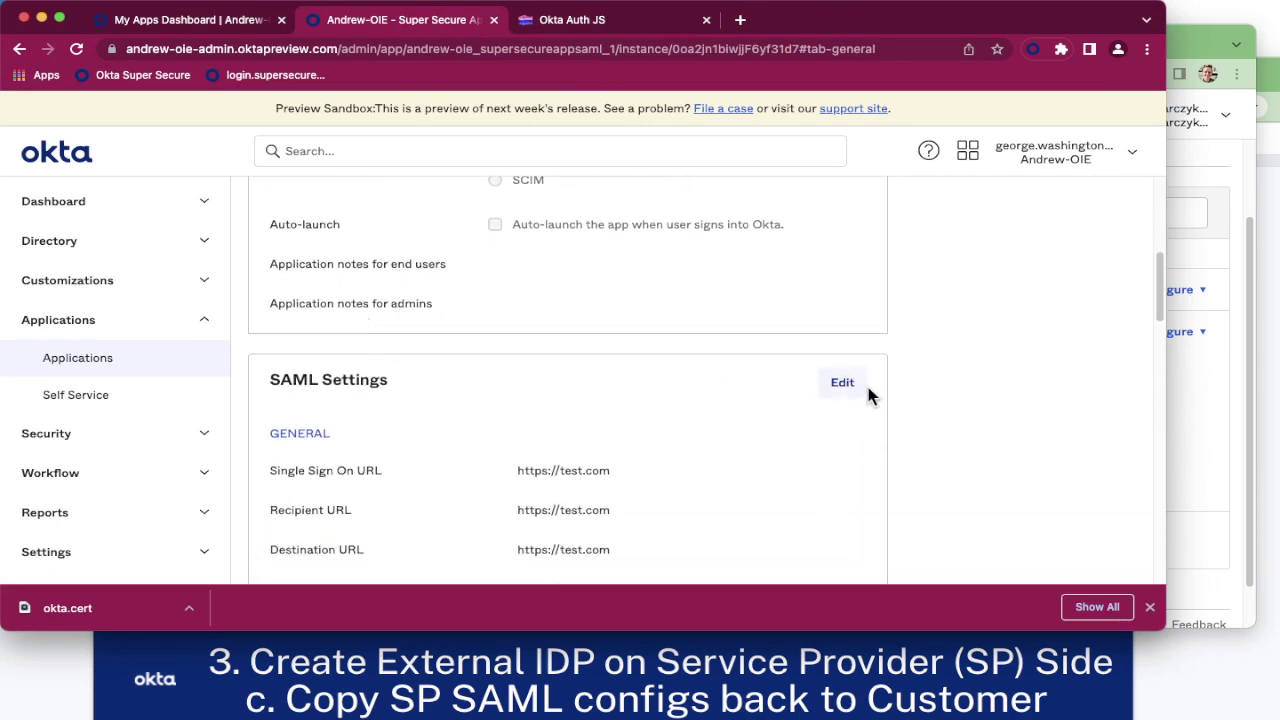
{"action": "left_click", "coordinate": [848, 389]}
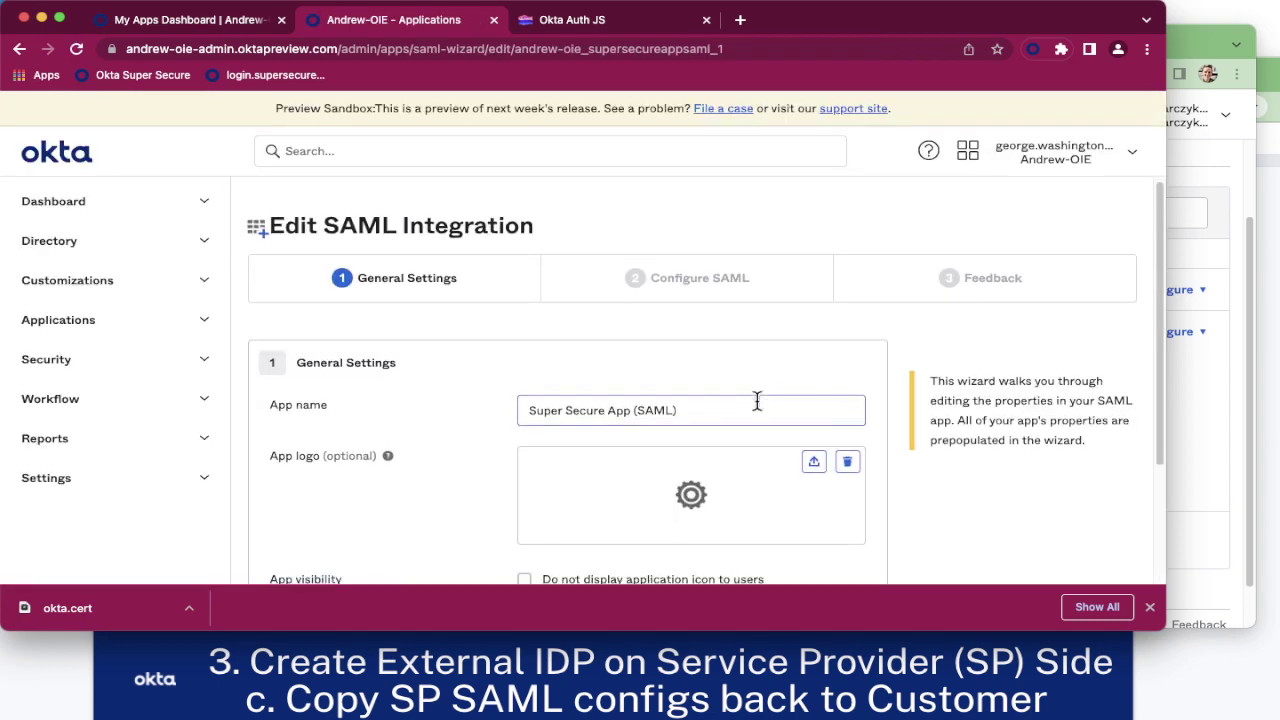
Step: Keep the general settings and replace the app's Single sign on URL with the copied Assertion Consumer Service URL
{"action": "scroll", "coordinate": [757, 400], "scroll_direction": "down", "scroll_amount": 4}
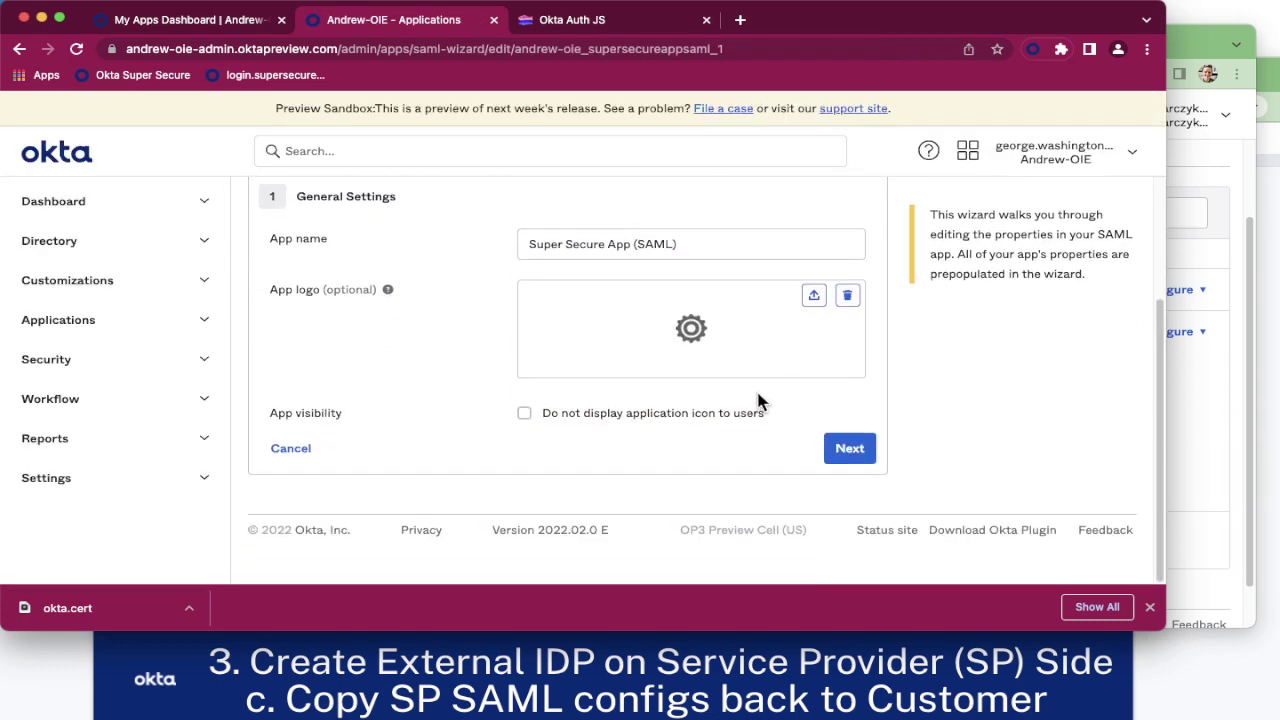
{"action": "left_click", "coordinate": [849, 448]}
{"action": "scroll", "coordinate": [855, 445], "scroll_direction": "down", "scroll_amount": 2}
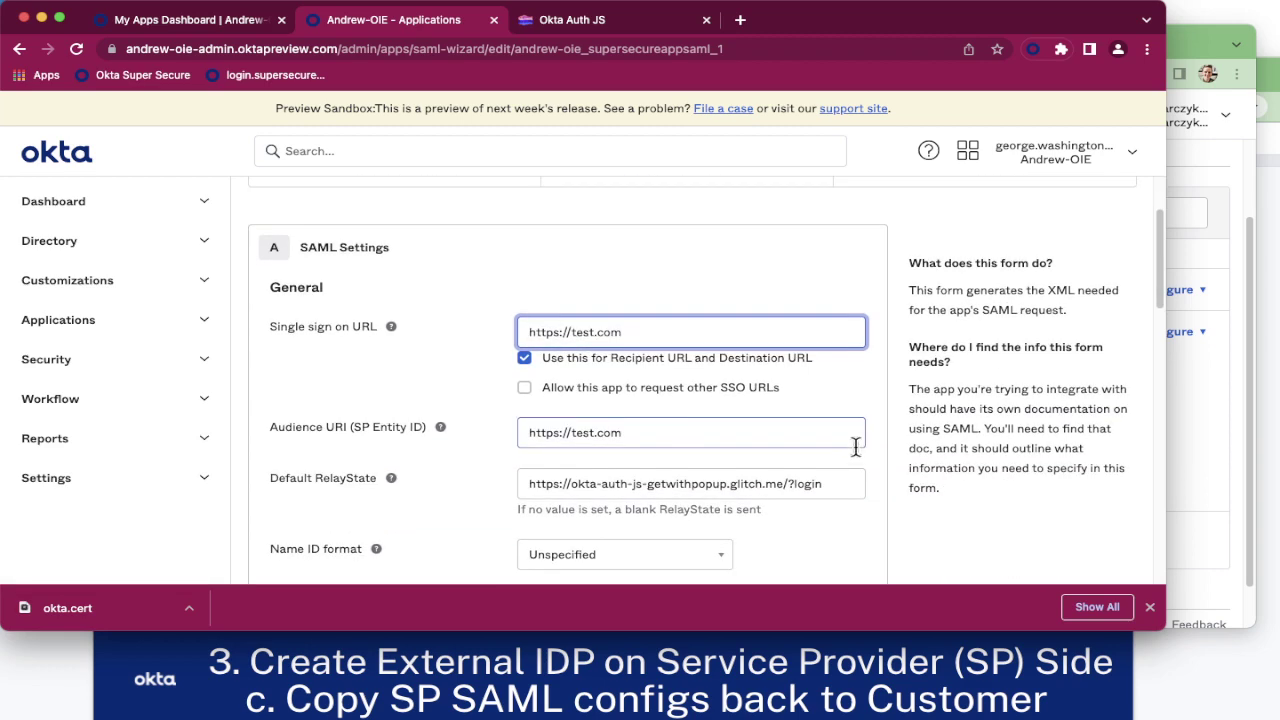
{"action": "left_click_drag", "start_coordinate": [646, 336], "coordinate": [328, 320]}
{"action": "key", "text": "ctrl+v"}
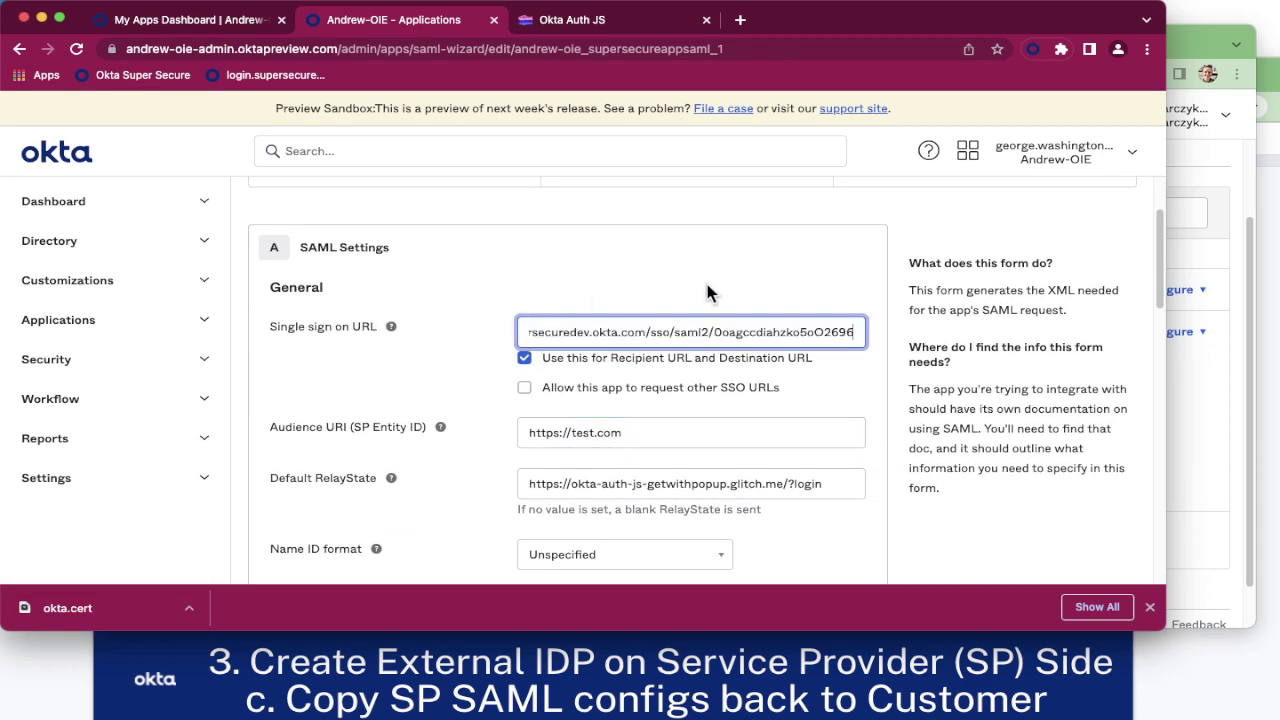
Step: Return to the service provider's Okta org and copy the Audience URI of Customers IDP supersecure.xyz
{"action": "left_click", "coordinate": [1236, 435]}
{"action": "left_click", "coordinate": [686, 470]}
{"action": "triple_click", "coordinate": [686, 470]}
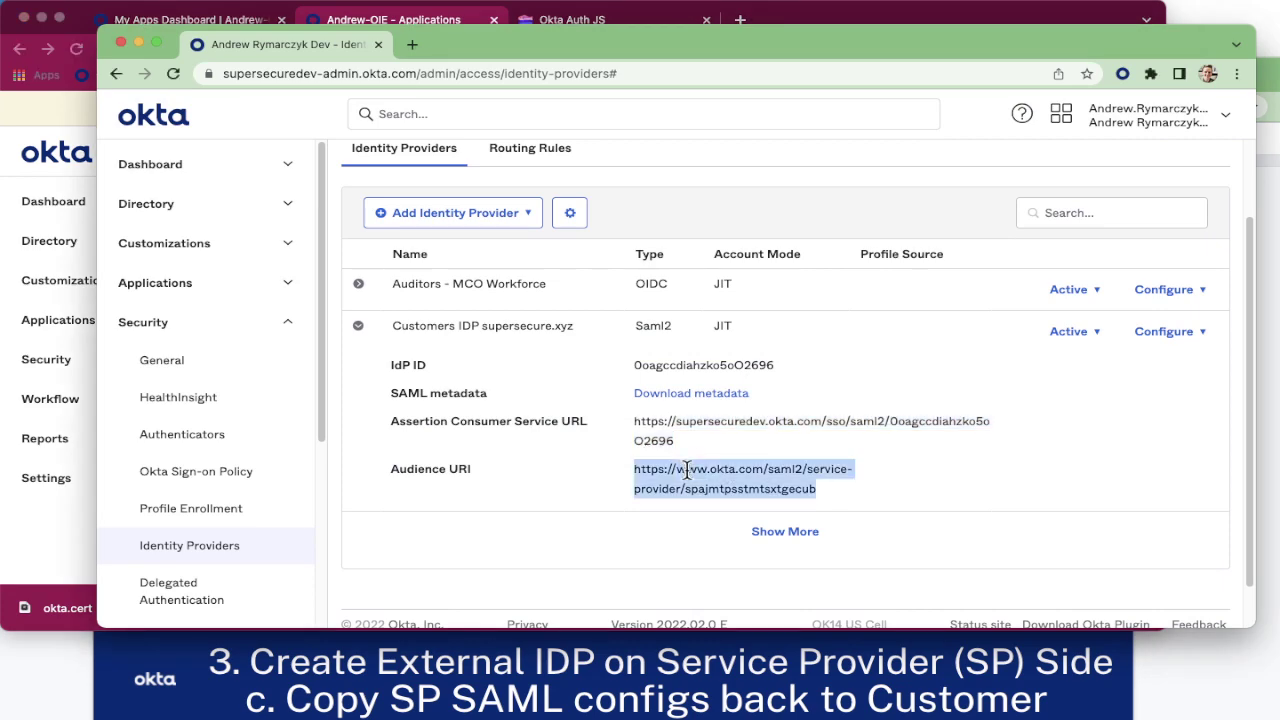
{"action": "right_click", "coordinate": [688, 470]}
{"action": "left_click", "coordinate": [729, 507]}
Step: Replace the Audience URI (SP Entity ID) in the customer's SAML app with the copied Audience URI
{"action": "left_click", "coordinate": [33, 542]}
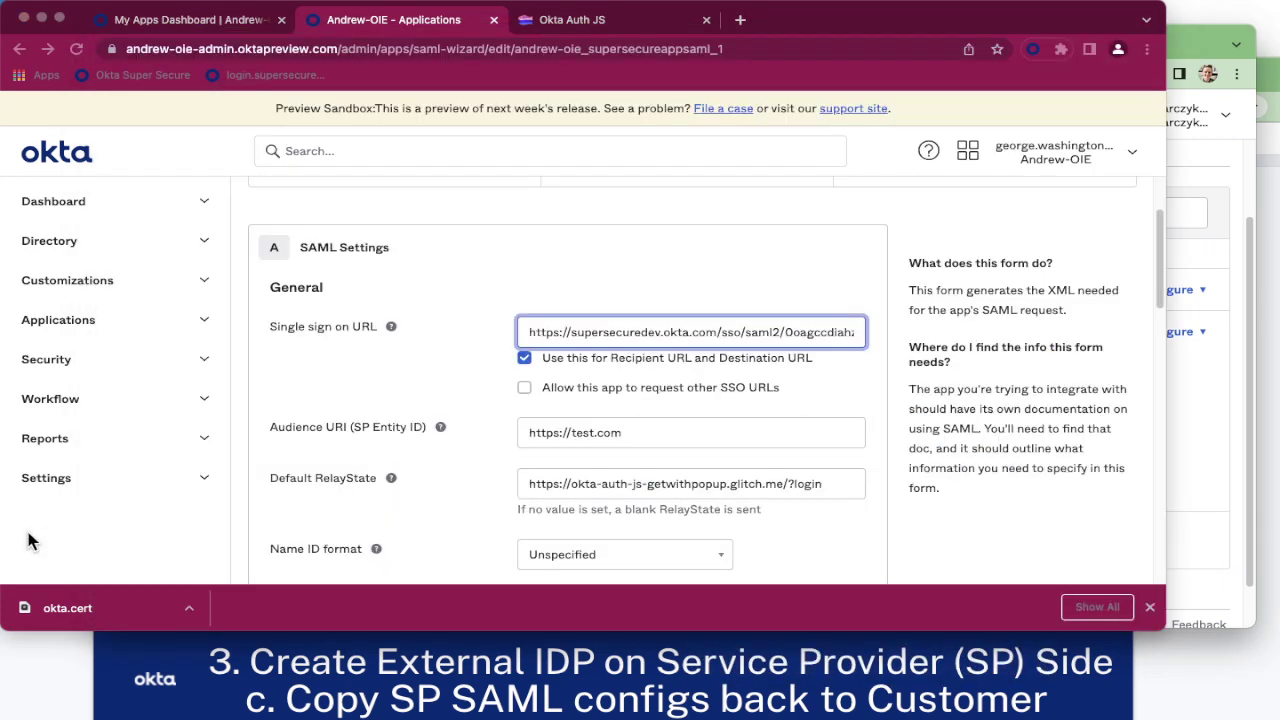
{"action": "double_click", "coordinate": [672, 433]}
{"action": "key", "text": "ctrl+a"}
{"action": "key", "text": "ctrl+v"}
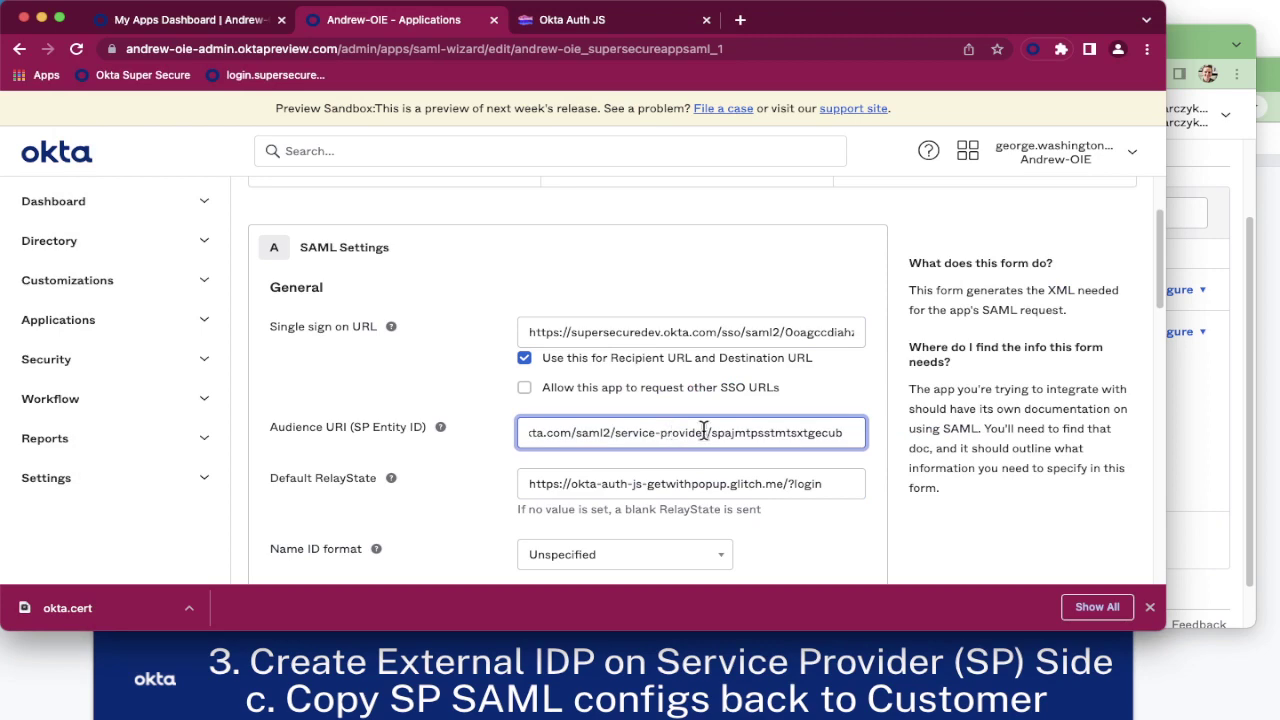
{"action": "left_click", "coordinate": [853, 432]}
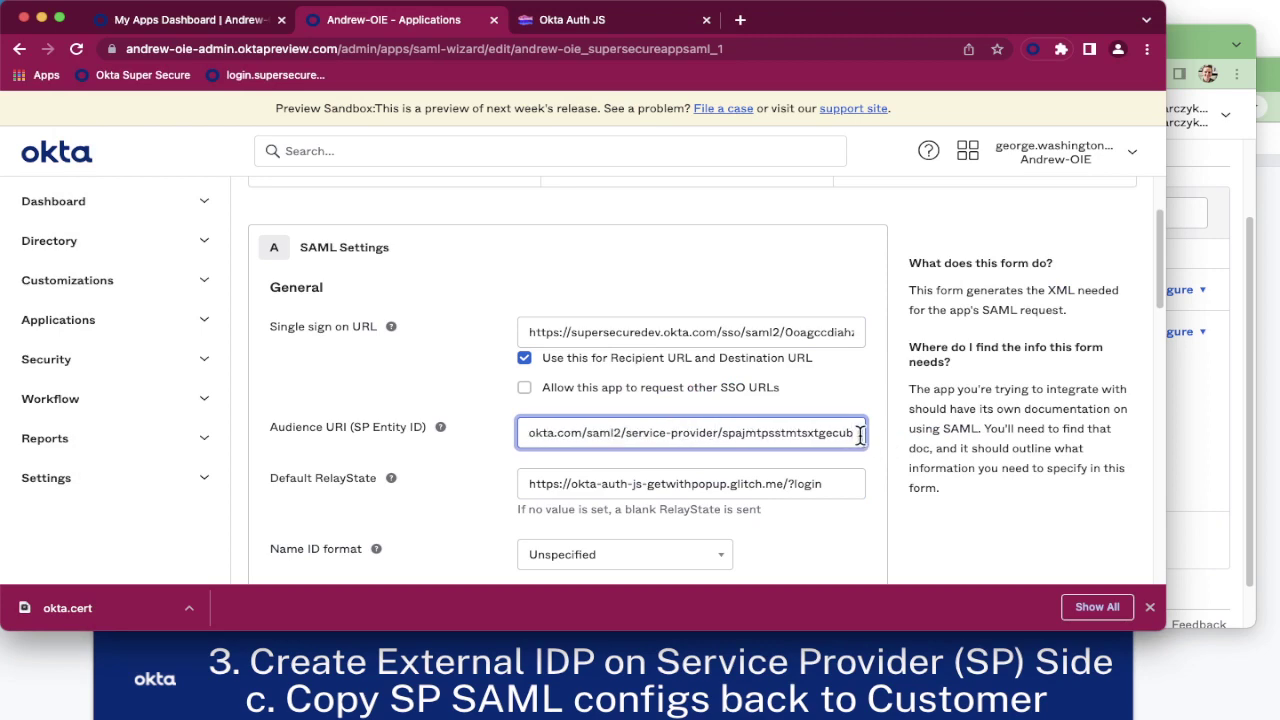
Step: Complete the remaining wizard pages and save the edited SAML integration
{"action": "scroll", "coordinate": [844, 435], "scroll_direction": "down", "scroll_amount": 15}
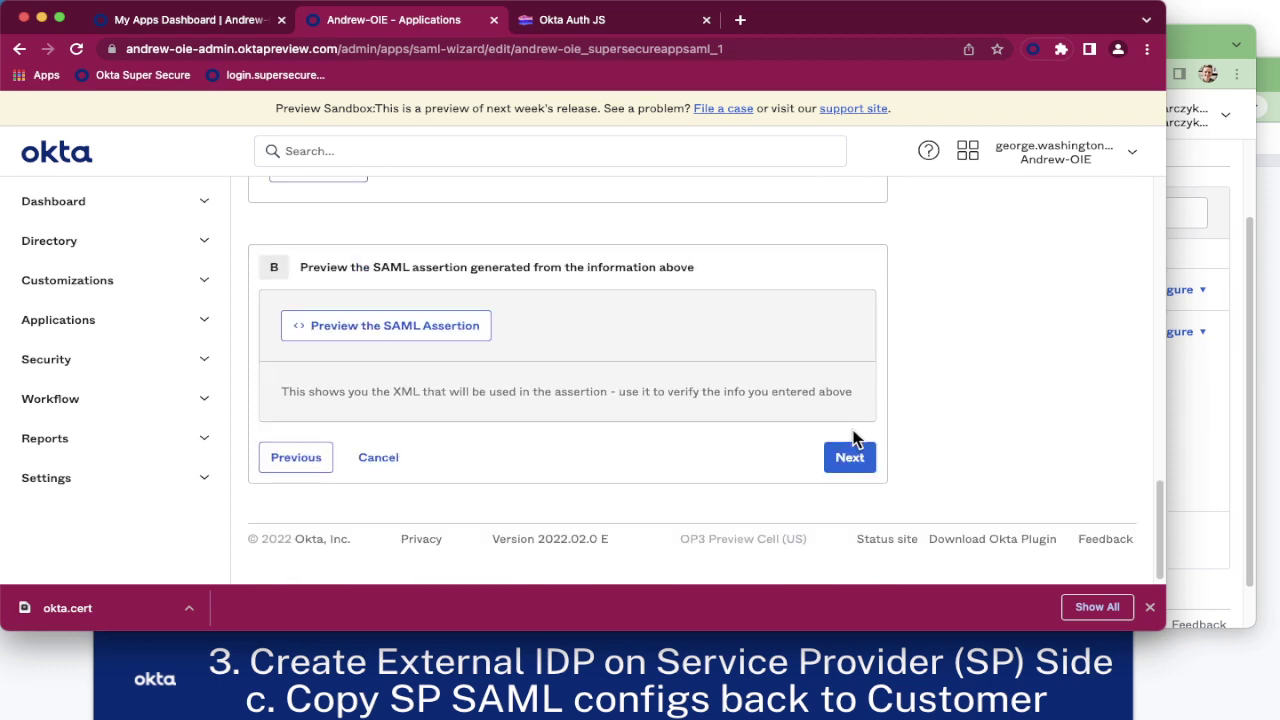
{"action": "left_click", "coordinate": [851, 457]}
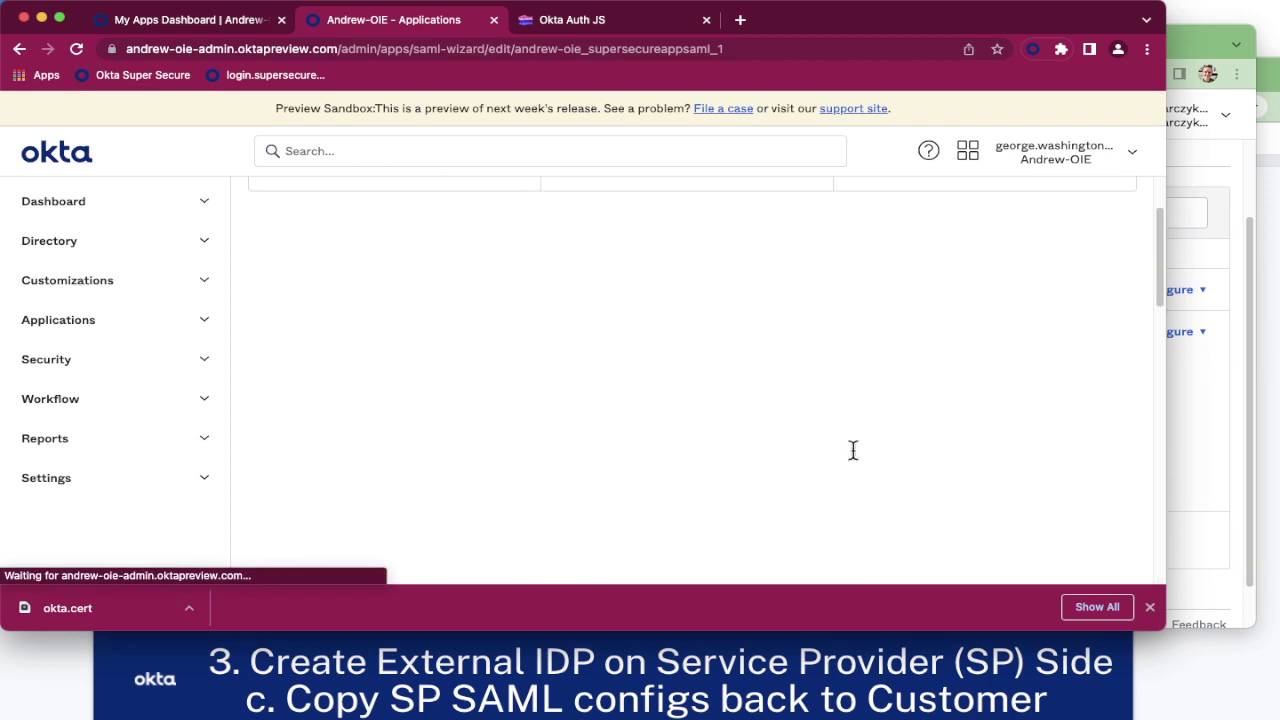
{"action": "scroll", "coordinate": [851, 457], "scroll_direction": "down", "scroll_amount": 10}
{"action": "left_click", "coordinate": [846, 449]}
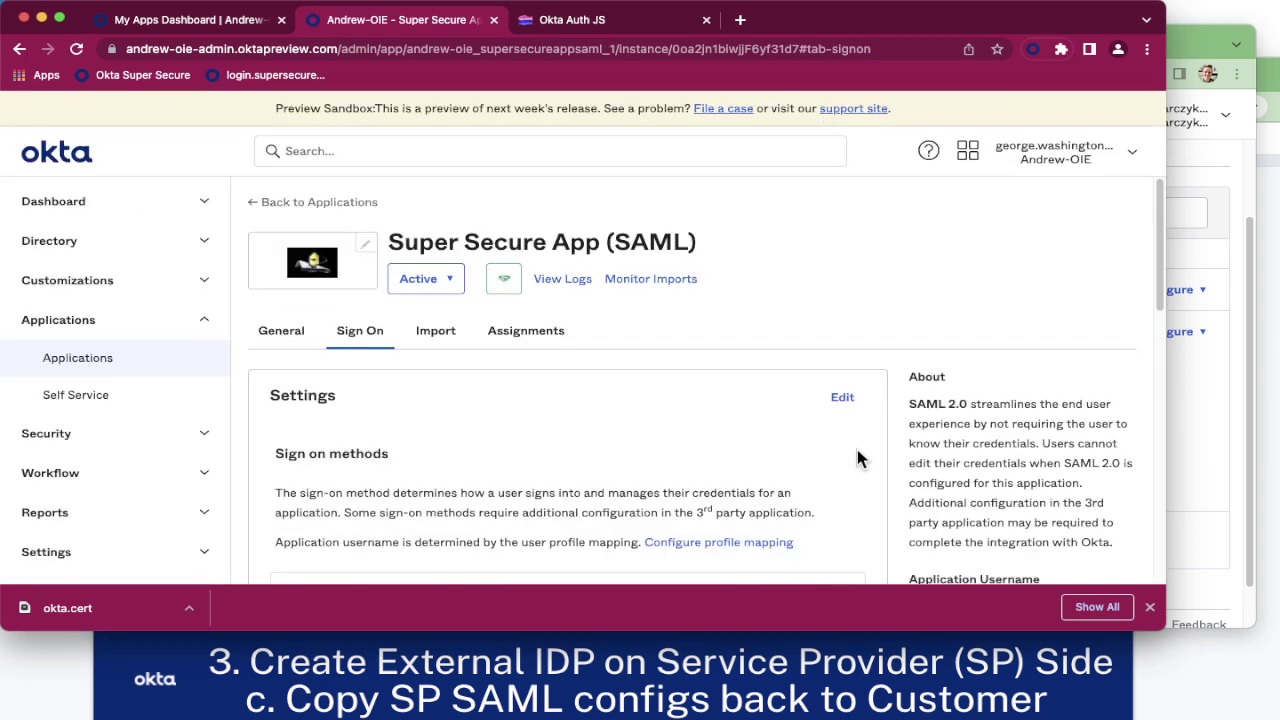
Step: Dismiss the browser's download bar and advance the Google Slides presentation to the "4. Test!" slide
{"action": "left_click", "coordinate": [1150, 608]}
{"action": "left_click", "coordinate": [735, 688]}
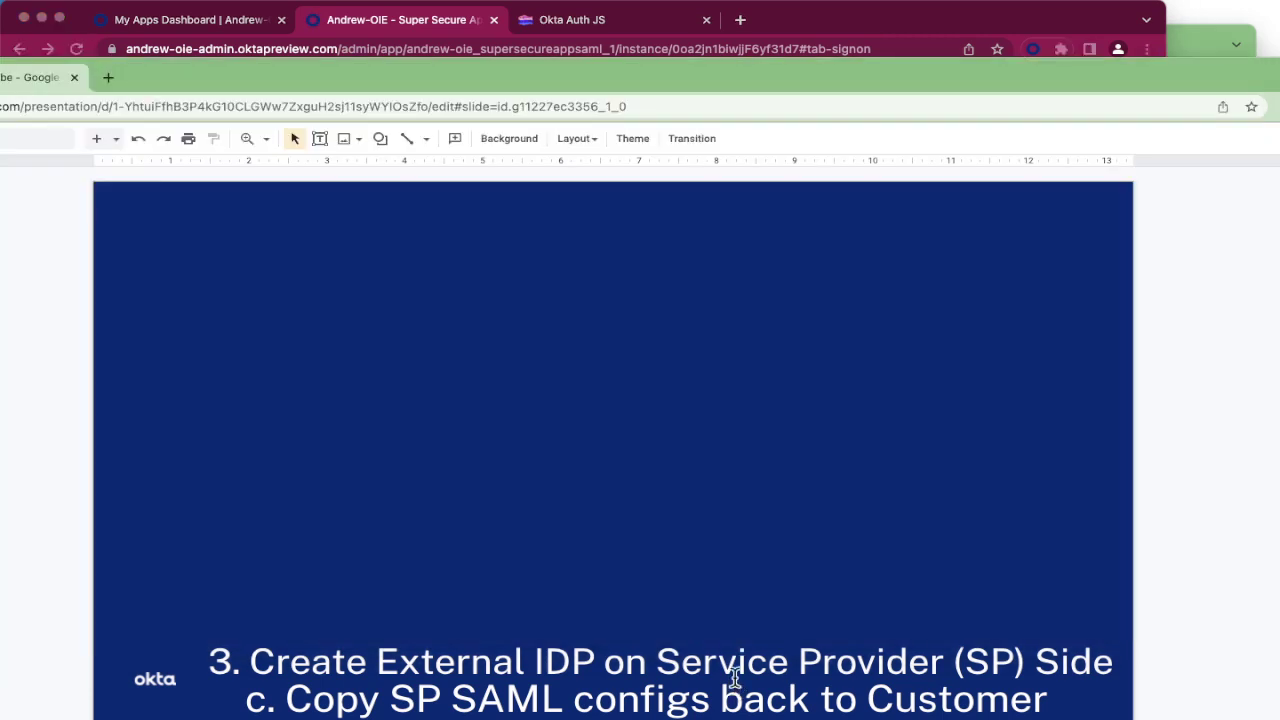
{"action": "key", "text": "Down"}
Step: Switch back to the customer's Okta org, reload the My Apps dashboard and find Super Secure App (SAML)
{"action": "left_click", "coordinate": [614, 40]}
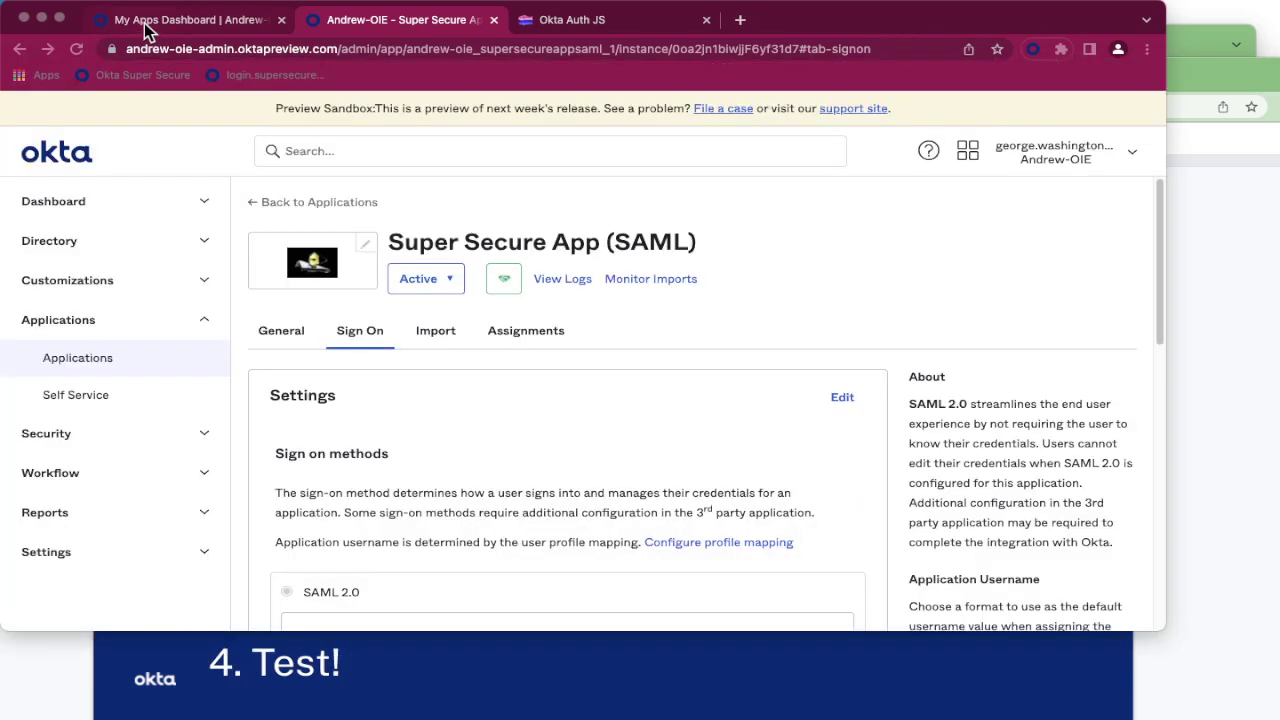
{"action": "left_click", "coordinate": [145, 22]}
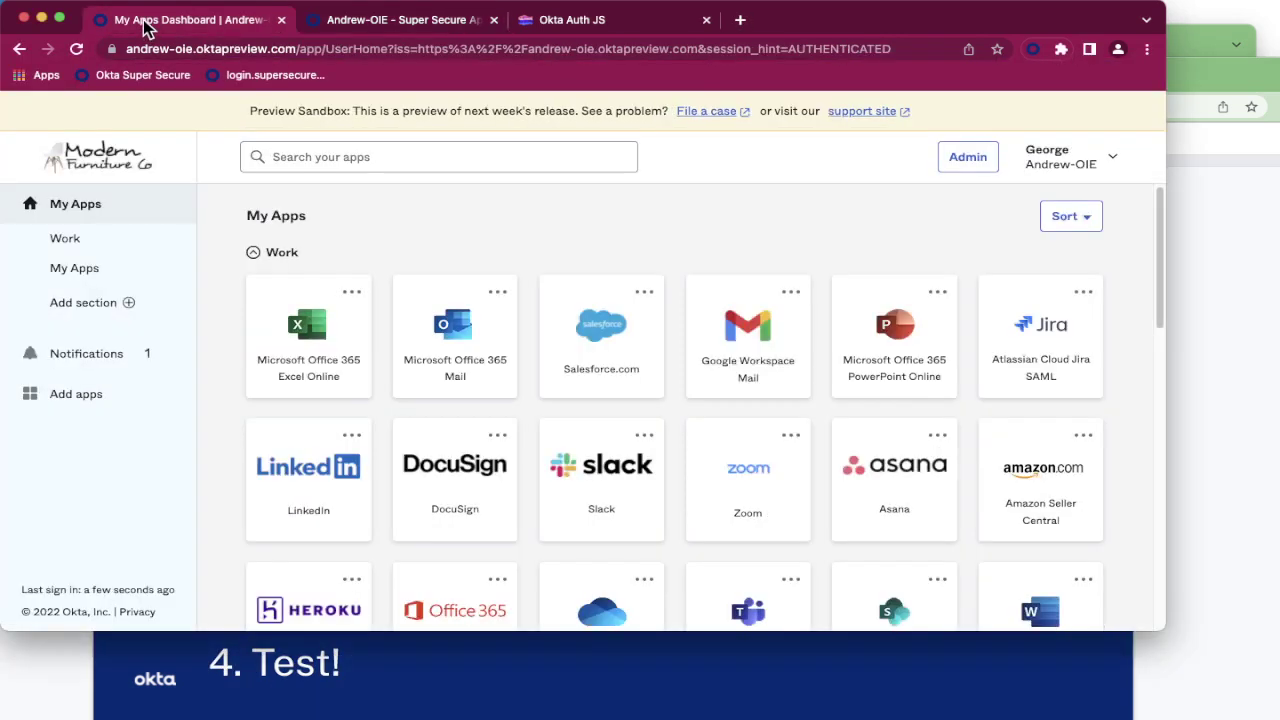
{"action": "left_click", "coordinate": [76, 49]}
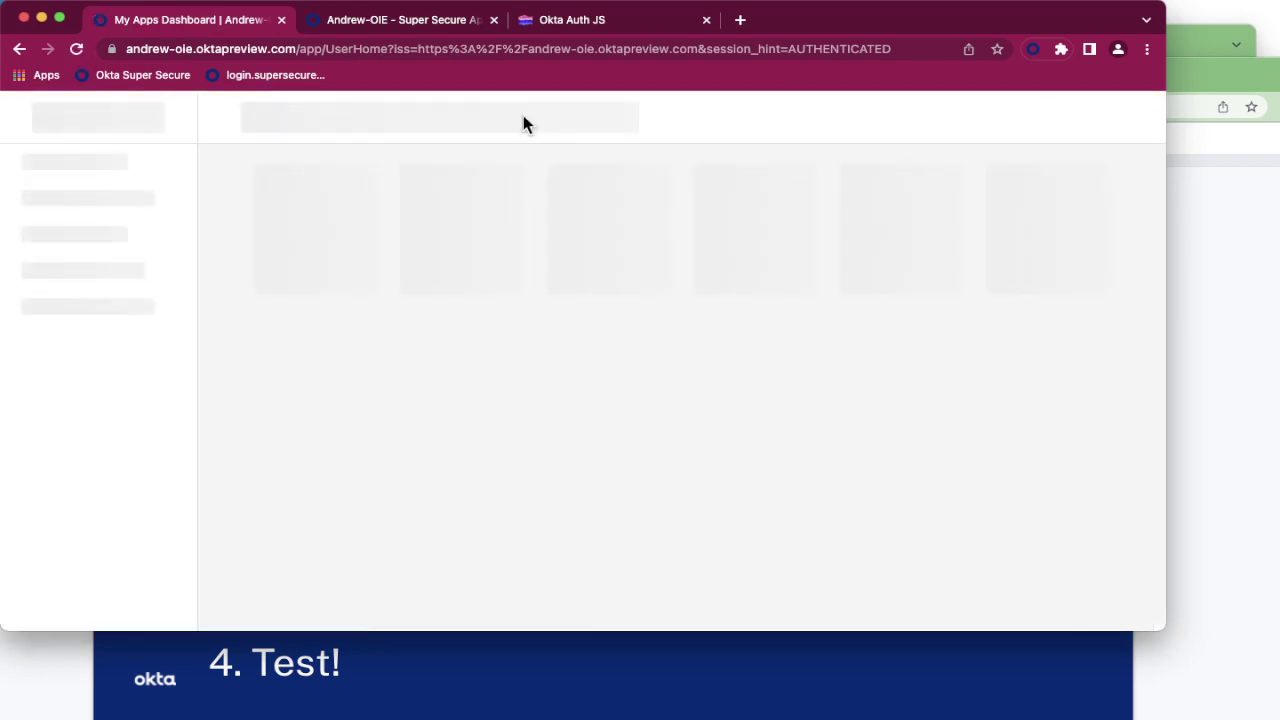
{"action": "scroll", "coordinate": [695, 225], "scroll_direction": "down", "scroll_amount": 10}
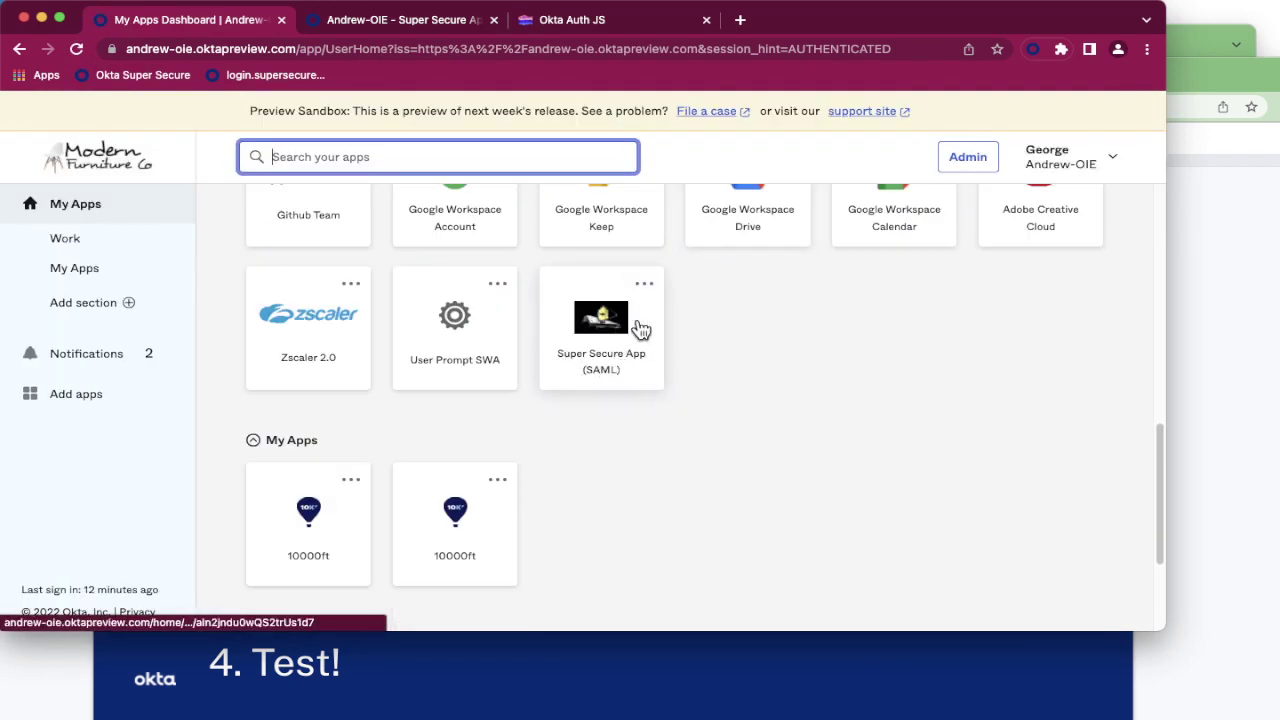
Step: Launch Super Secure App (SAML) and sign in by verifying with the account password
{"action": "left_click", "coordinate": [612, 332]}
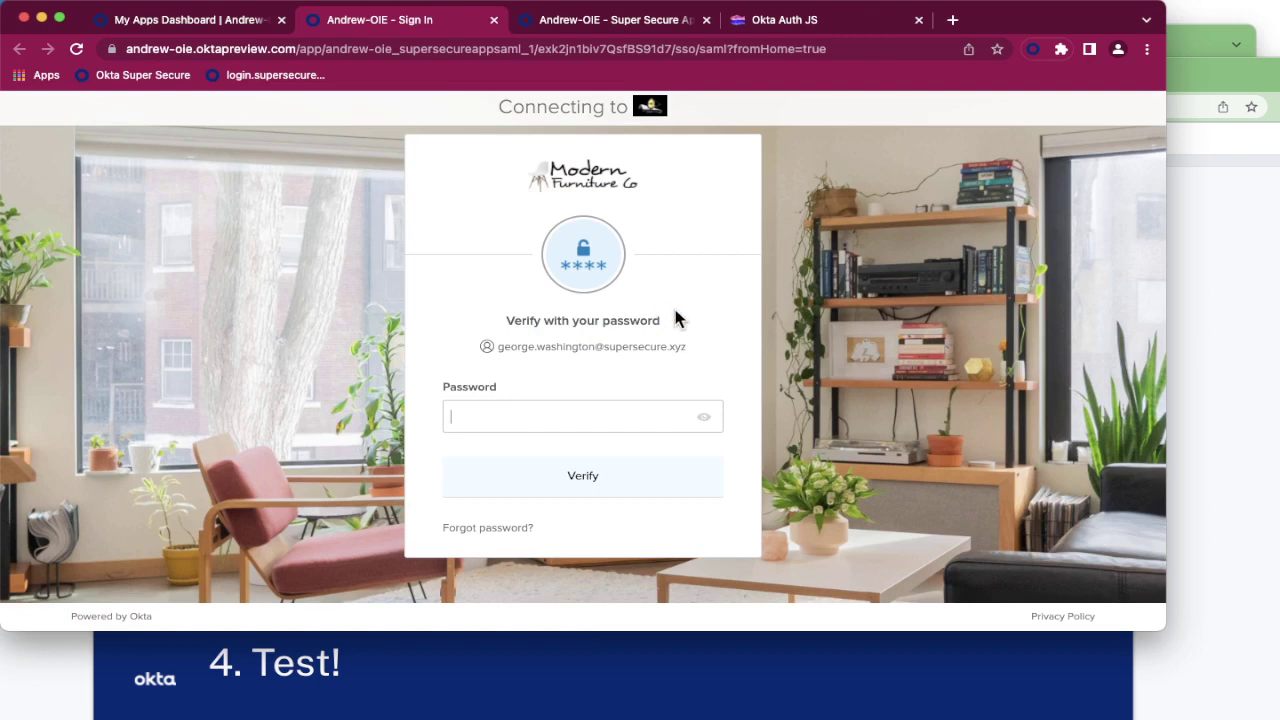
{"action": "type", "text": "•••••••••••"}
{"action": "key", "text": "Return"}
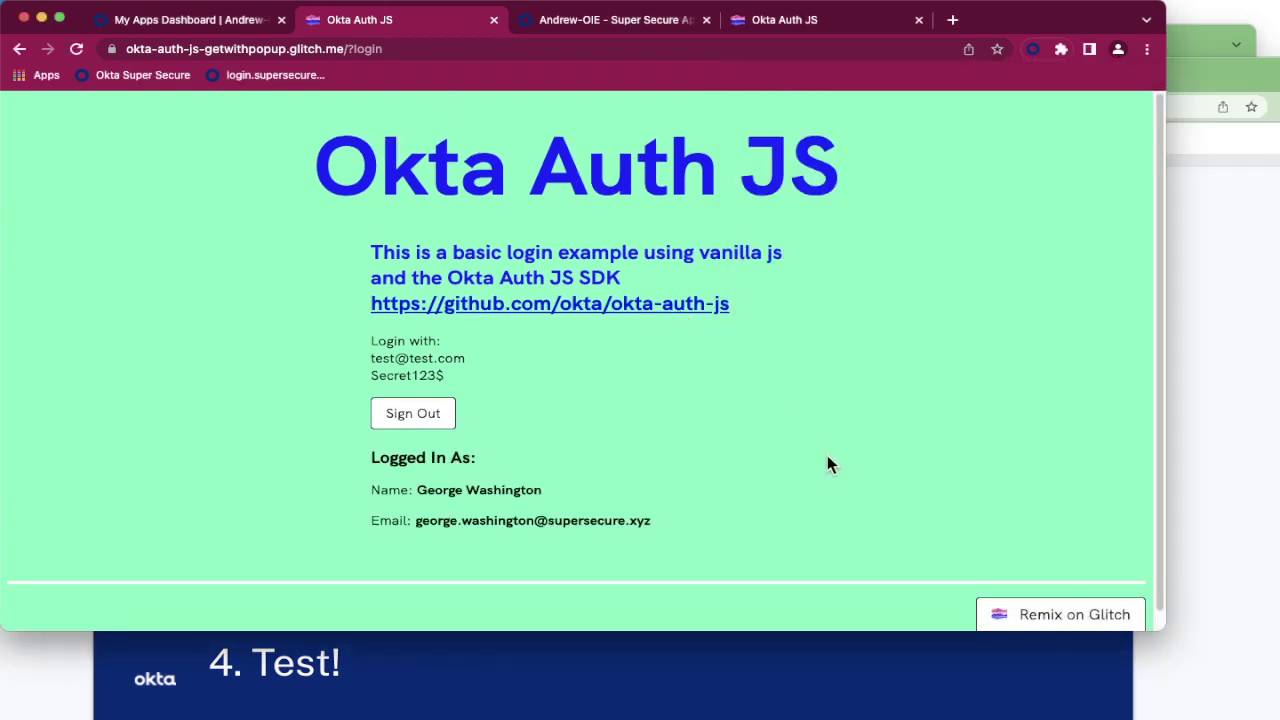
Step: Return to the My Apps dashboard and launch Super Secure App (SAML) again
{"action": "left_click", "coordinate": [192, 20]}
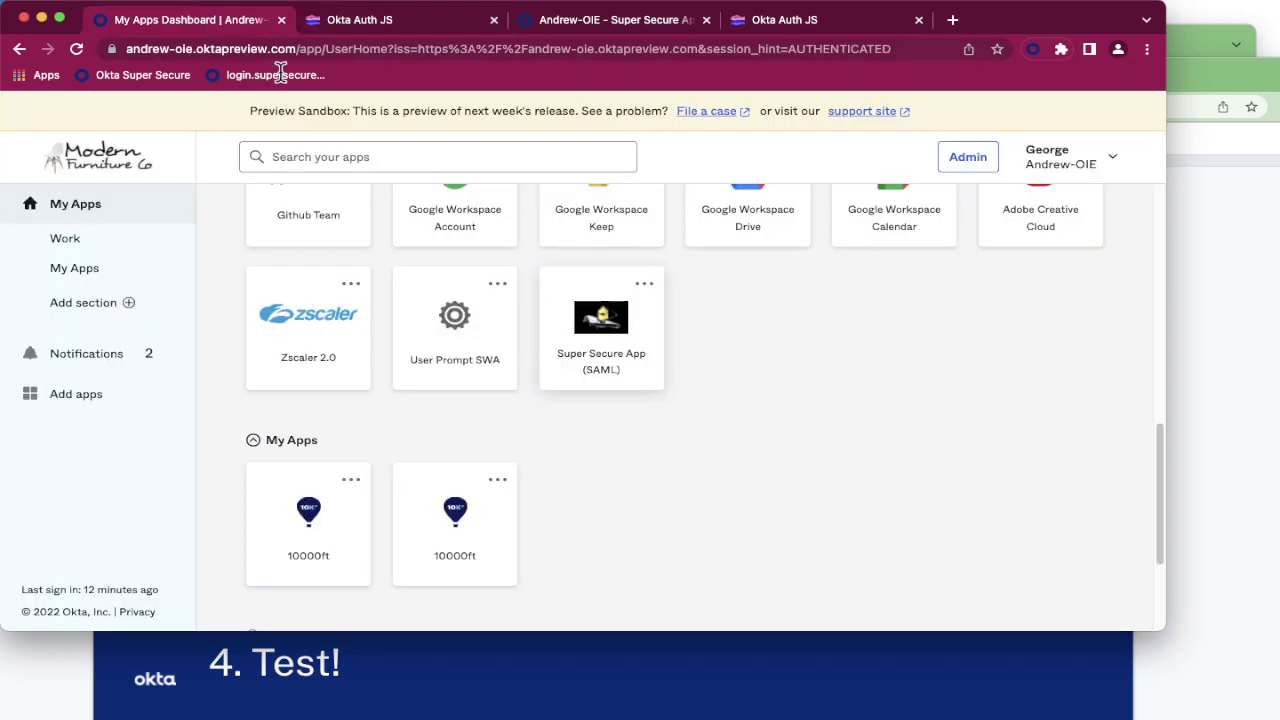
{"action": "left_click", "coordinate": [614, 338]}
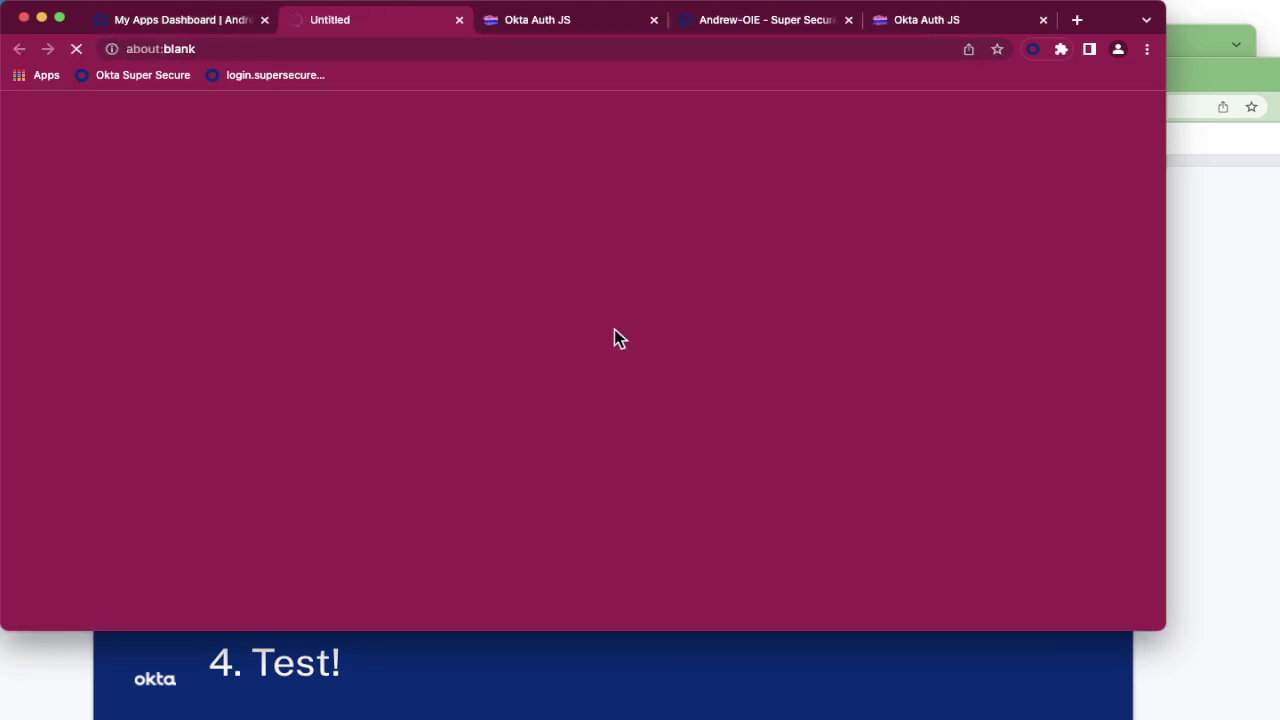